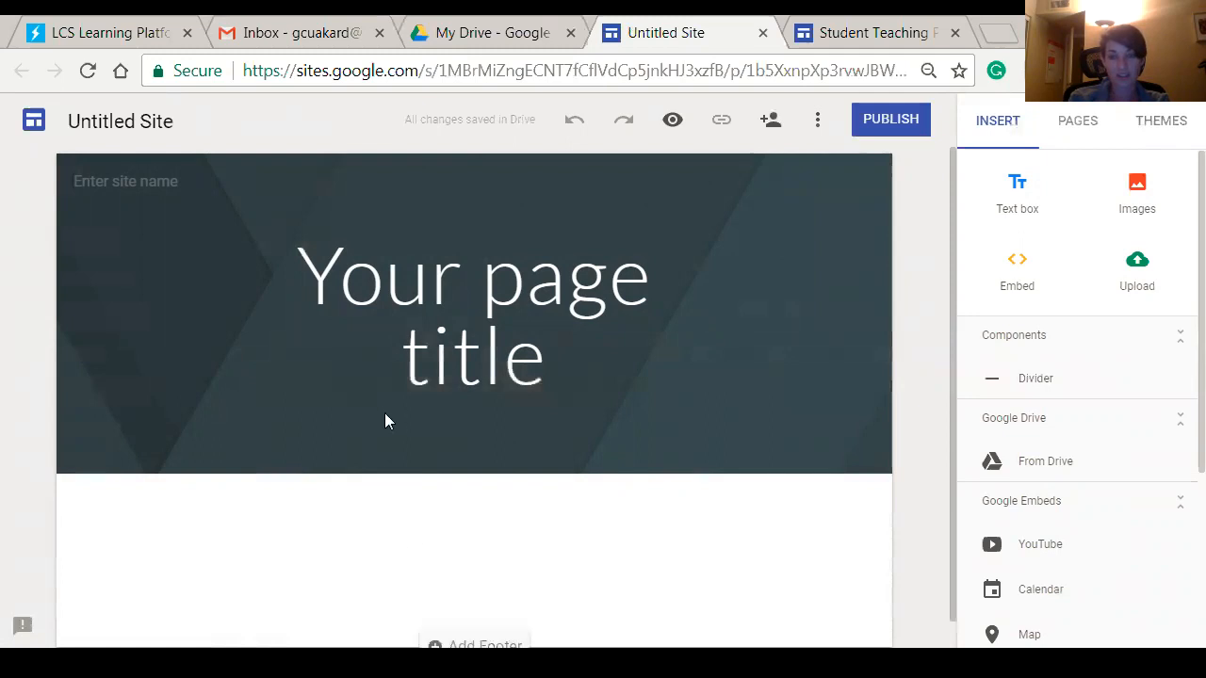
# Select the placeholder 'Your page title' header text on the new site.
pyautogui.click(429, 301)
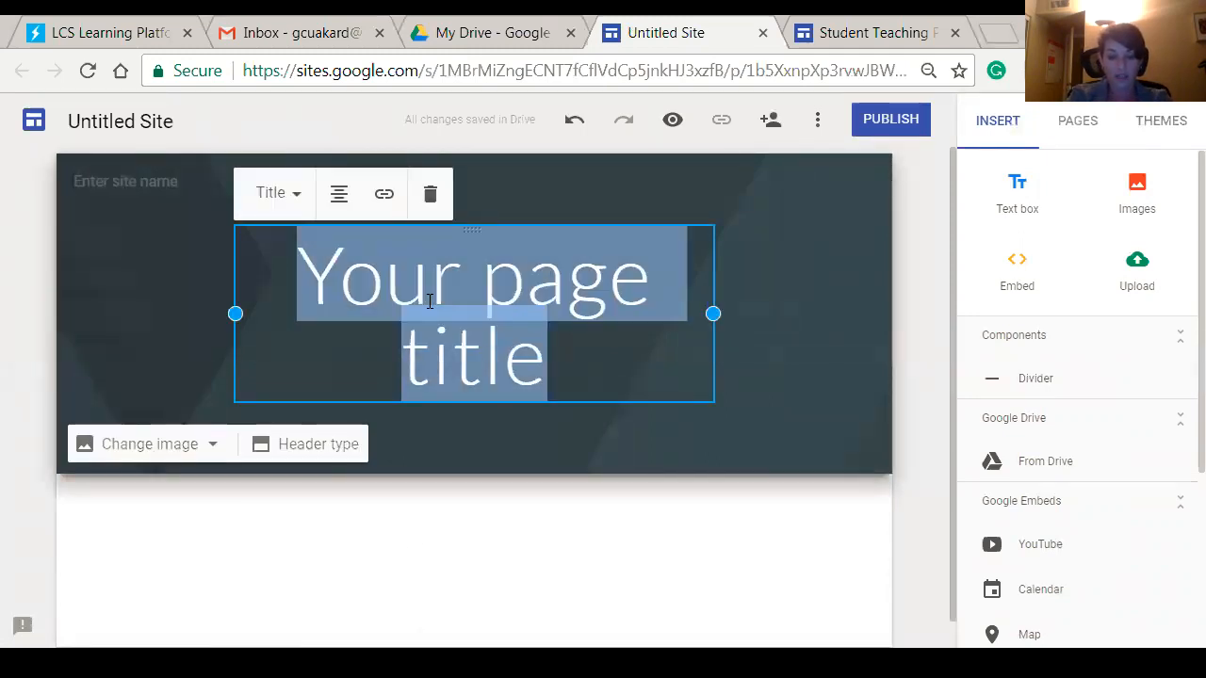
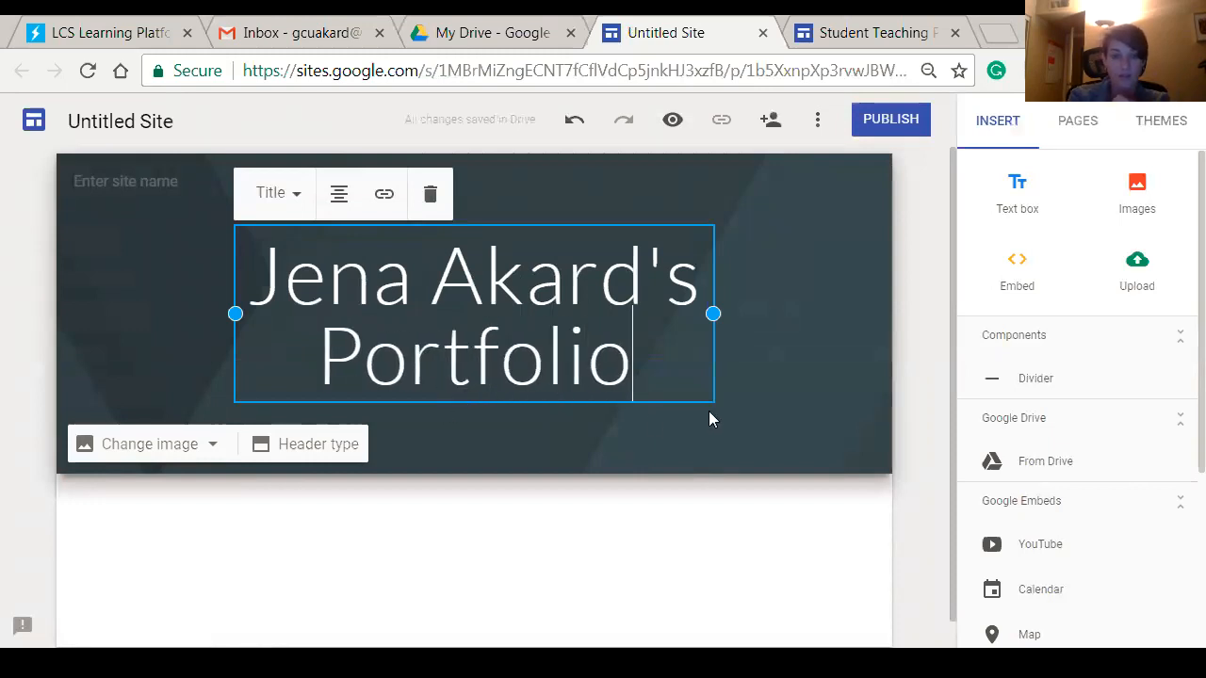
# Retitle the home page header to the owner's name followed by 's Portfolio.
pyautogui.click(768, 377)
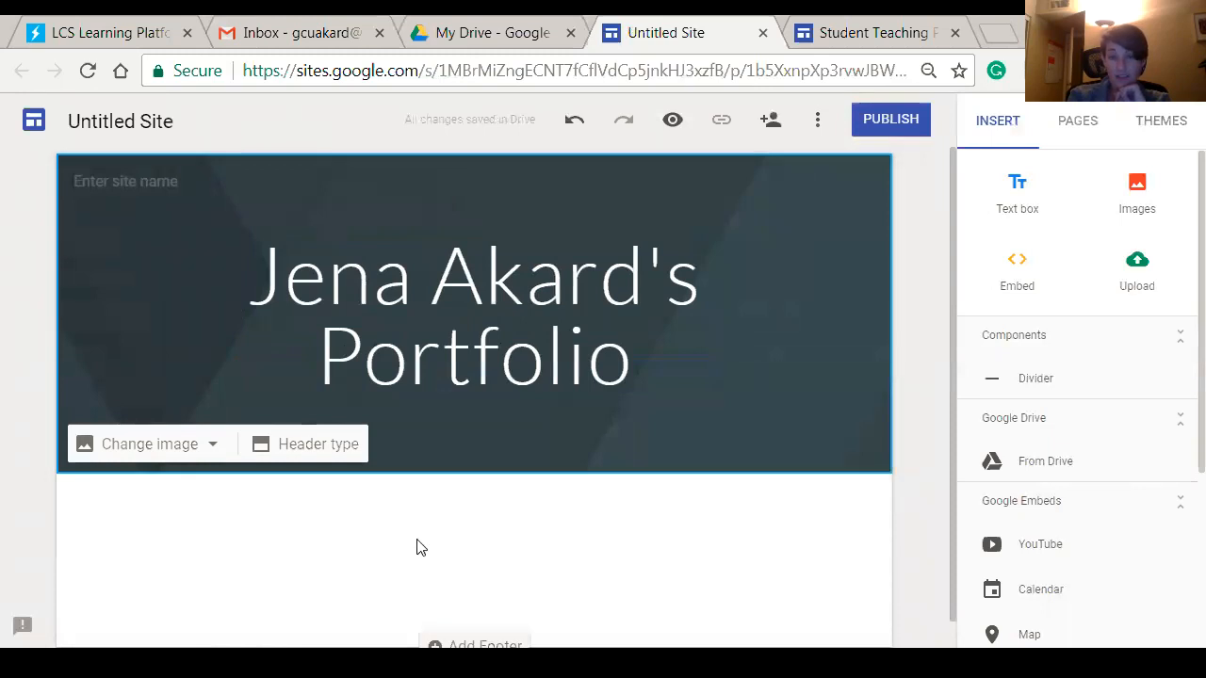
pyautogui.click(185, 453)
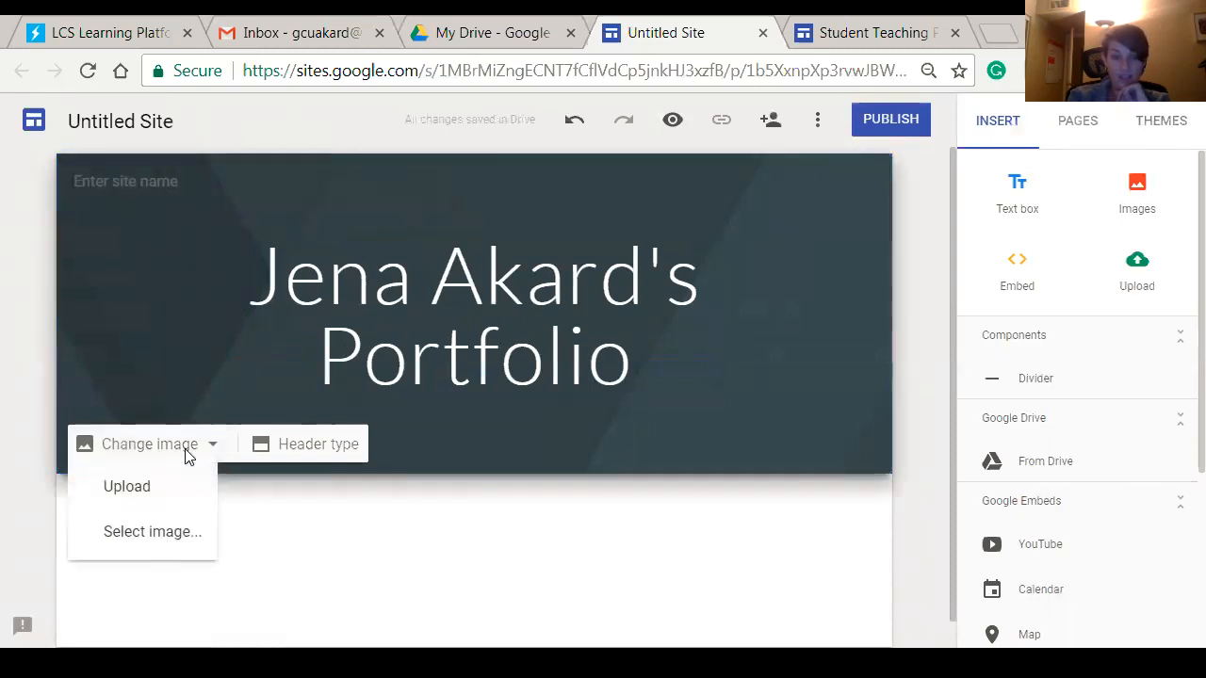
# Use the colourful sticky-notes gallery image as the header background and remove its darkening overlay.
pyautogui.click(152, 533)
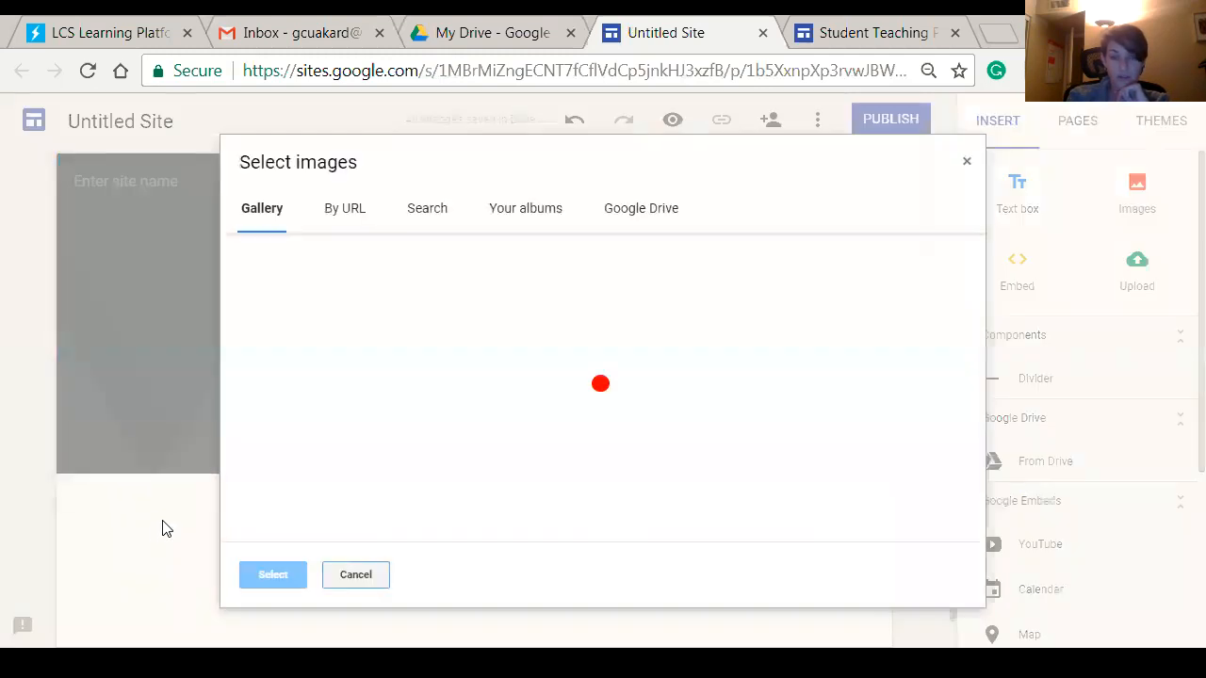
pyautogui.click(571, 329)
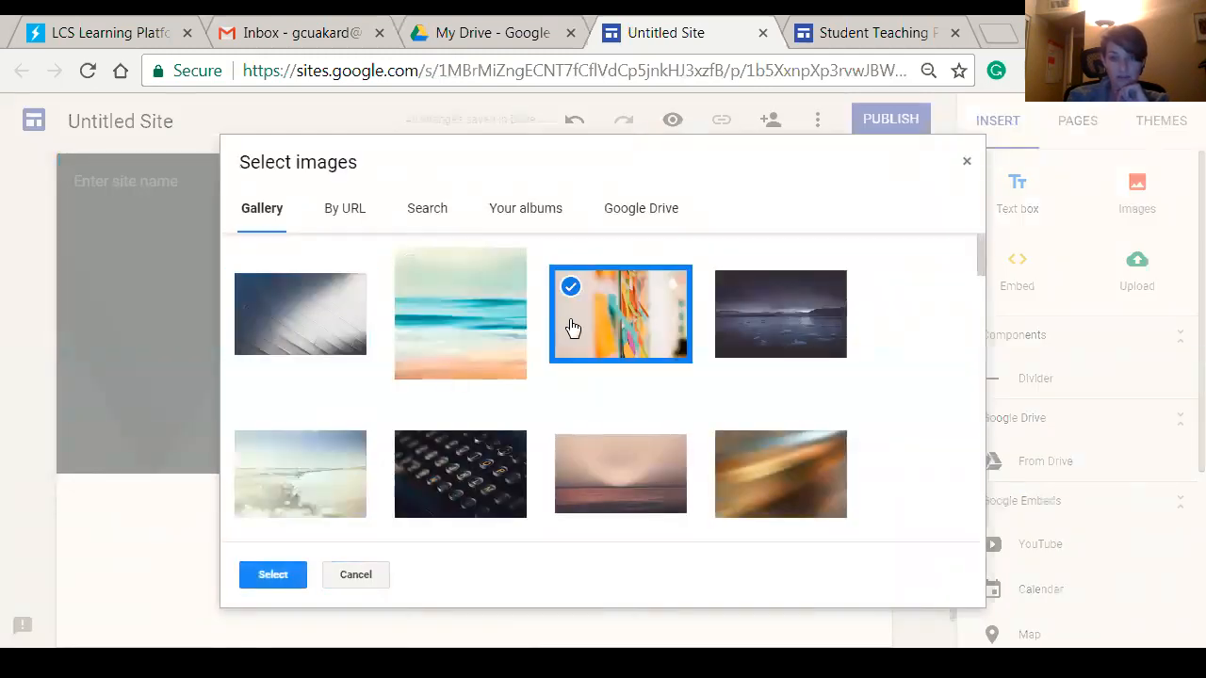
pyautogui.click(270, 574)
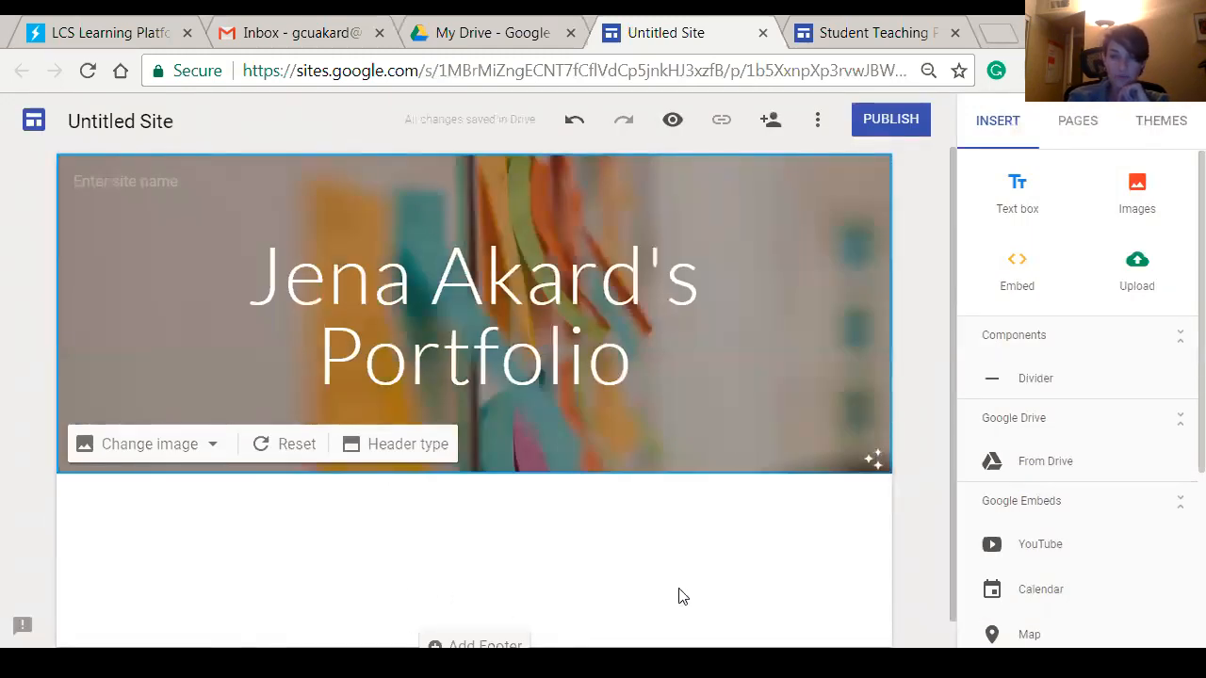
pyautogui.click(873, 460)
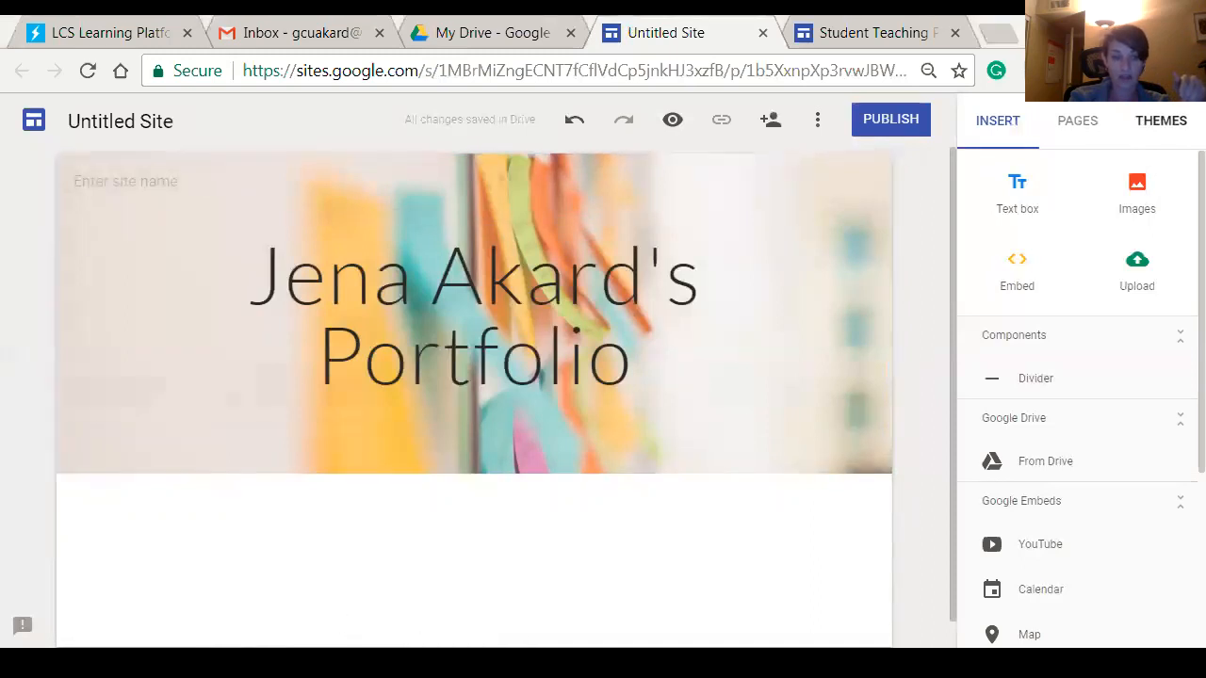
pyautogui.hotkey('alt', 'Tab')
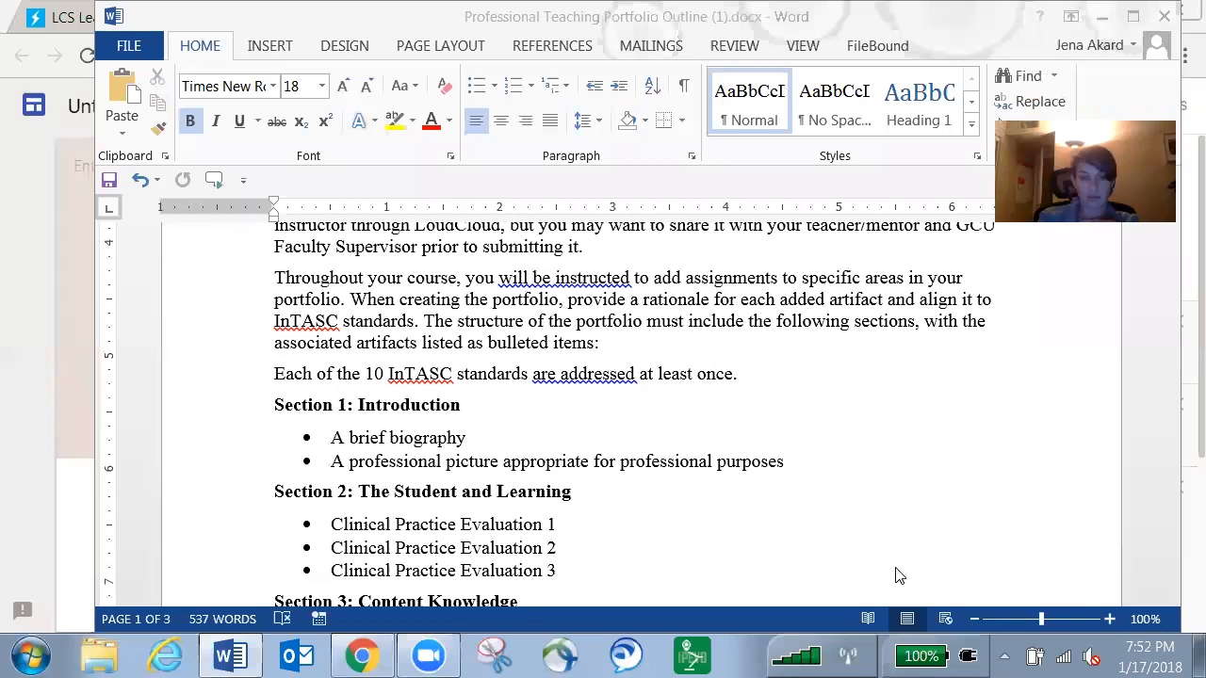
# Review Sections 1–4 of the portfolio outline in Word, then return to the site editor.
pyautogui.scroll(5, 461, 457)
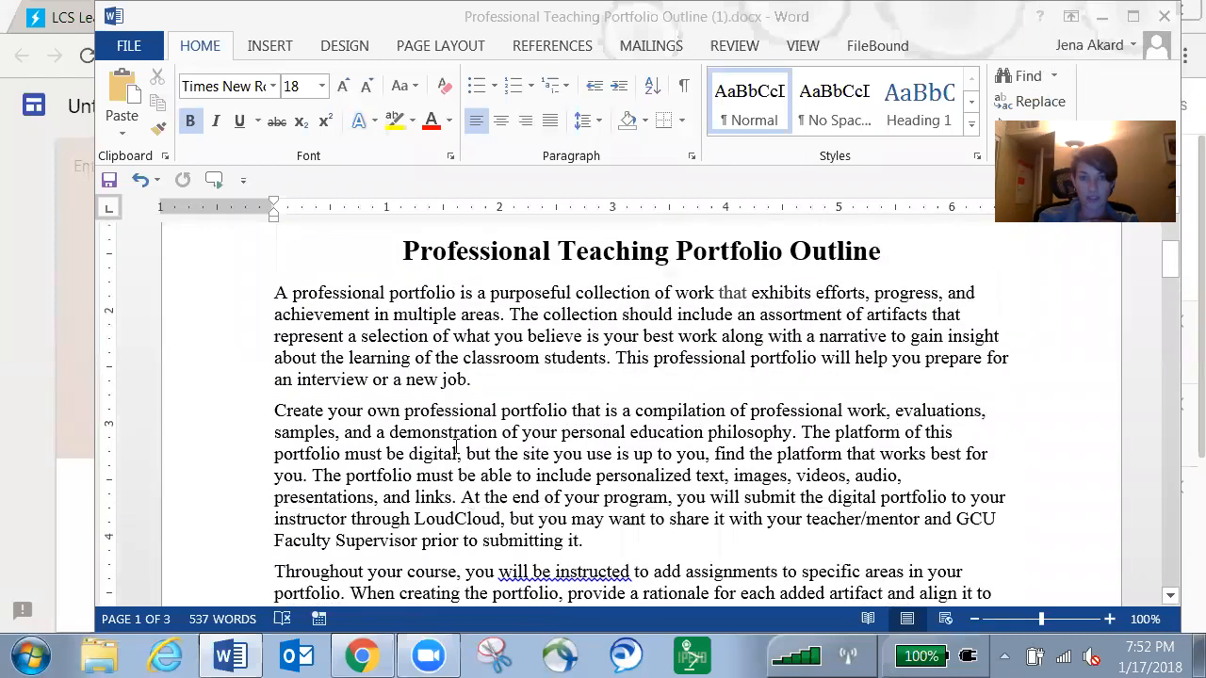
pyautogui.scroll(3, 461, 457)
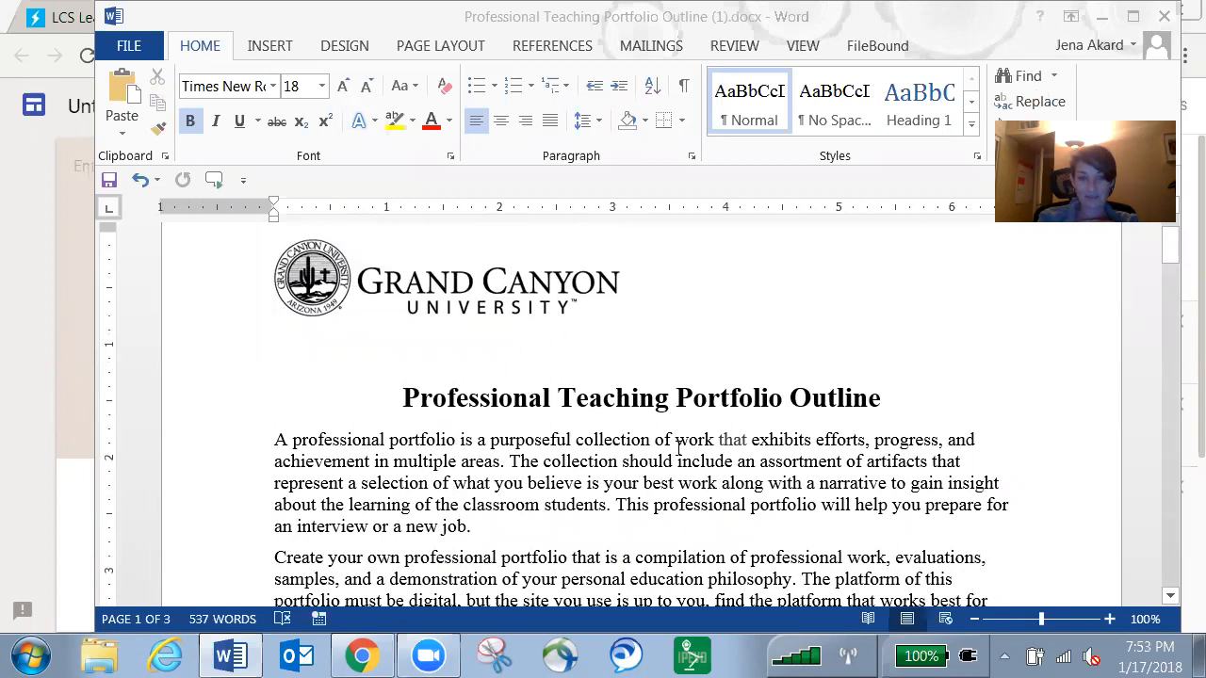
pyautogui.scroll(-10, 450, 418)
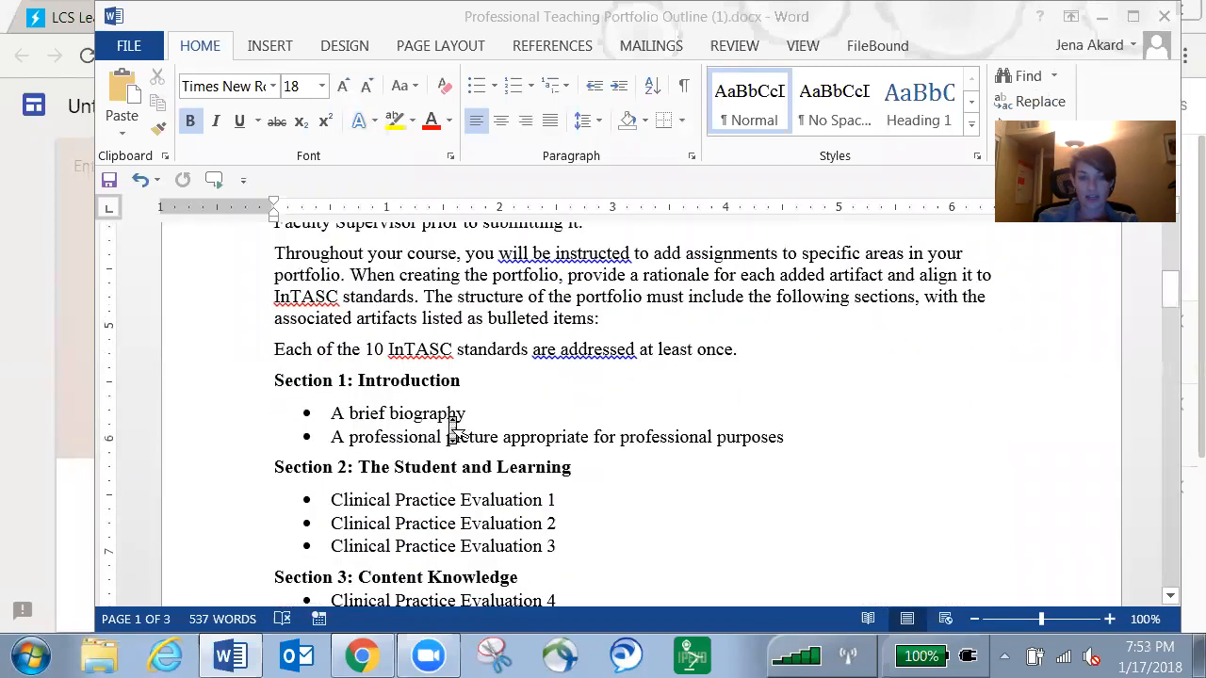
pyautogui.scroll(-4, 450, 426)
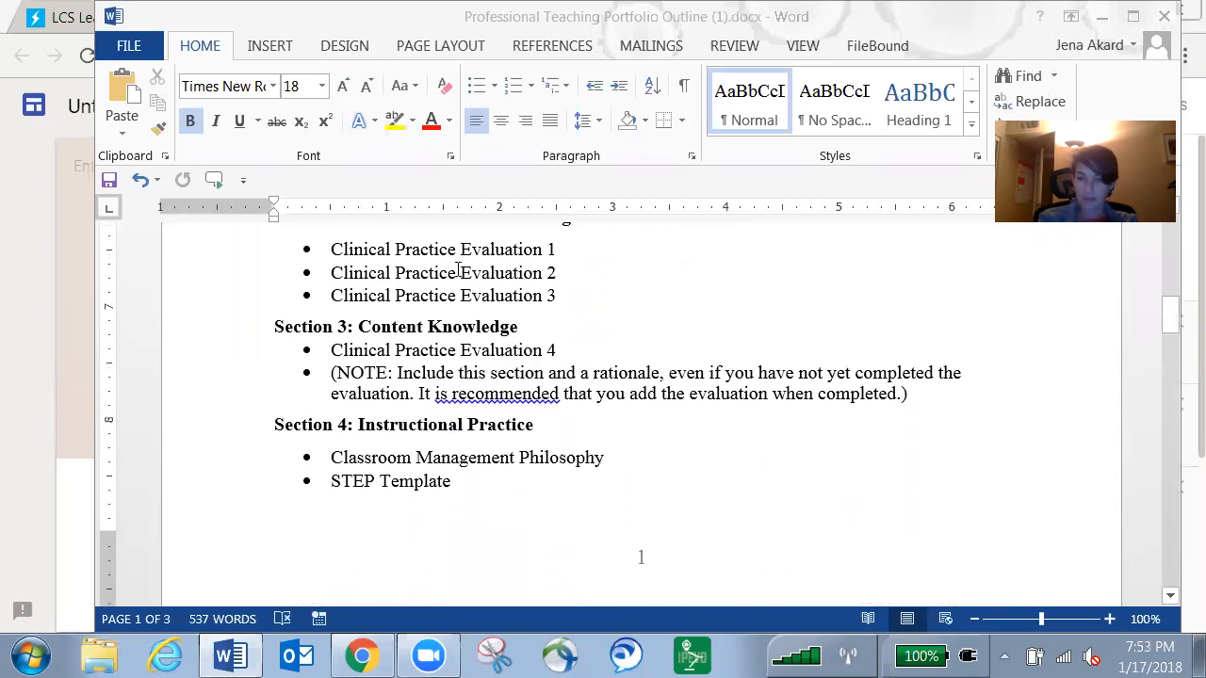
pyautogui.scroll(5, 459, 273)
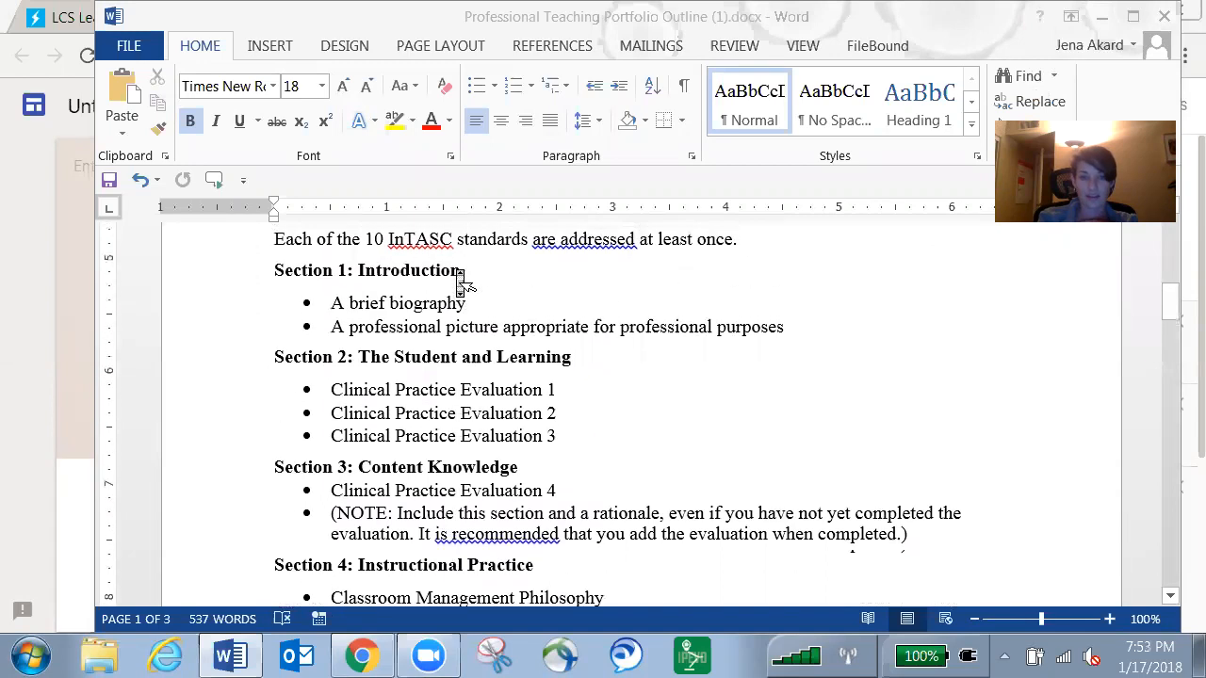
pyautogui.scroll(1, 459, 279)
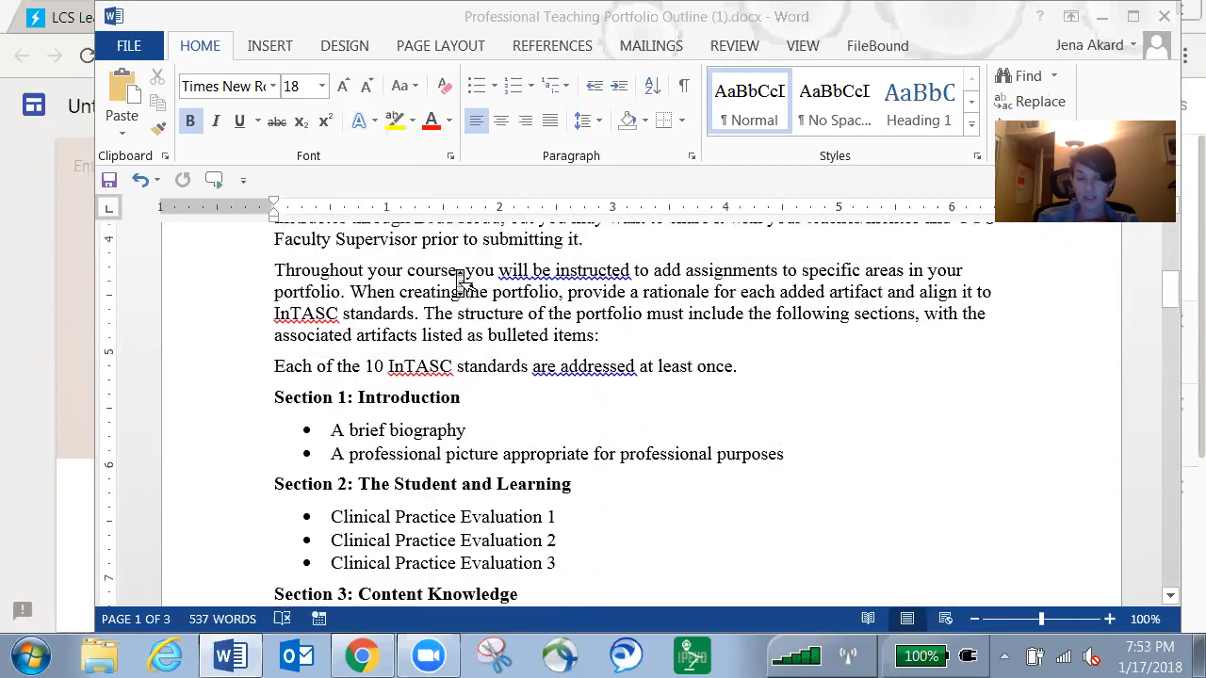
pyautogui.scroll(-3, 461, 281)
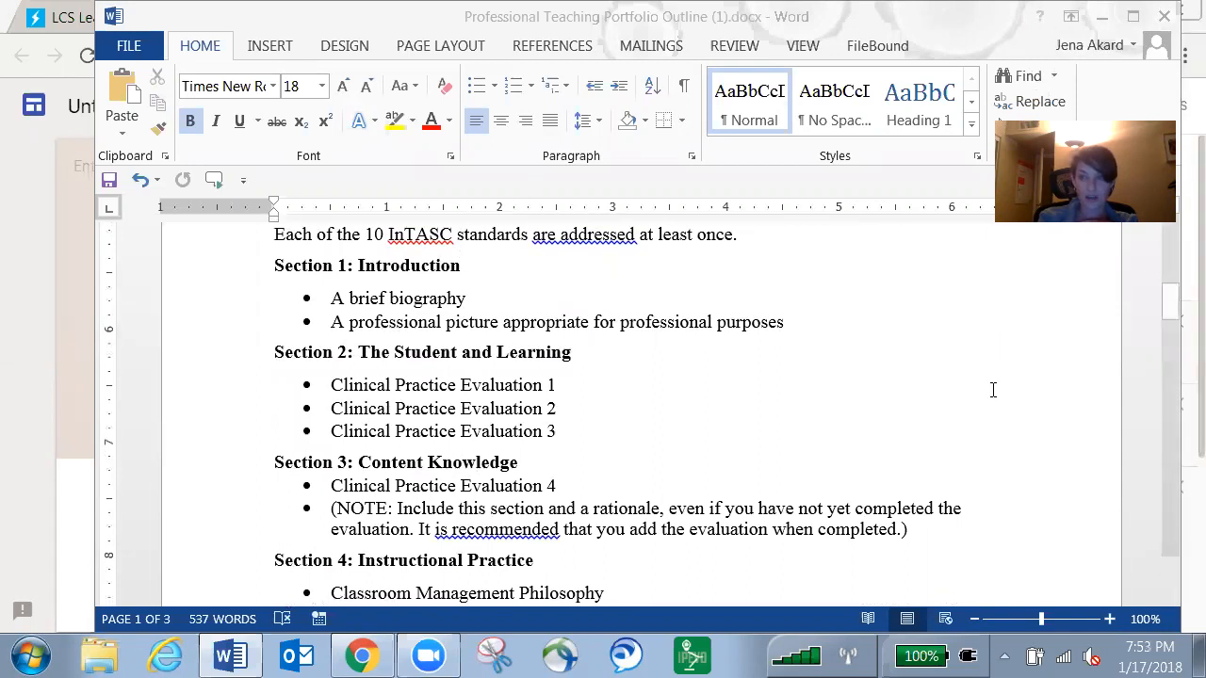
pyautogui.hotkey('alt', 'Tab')
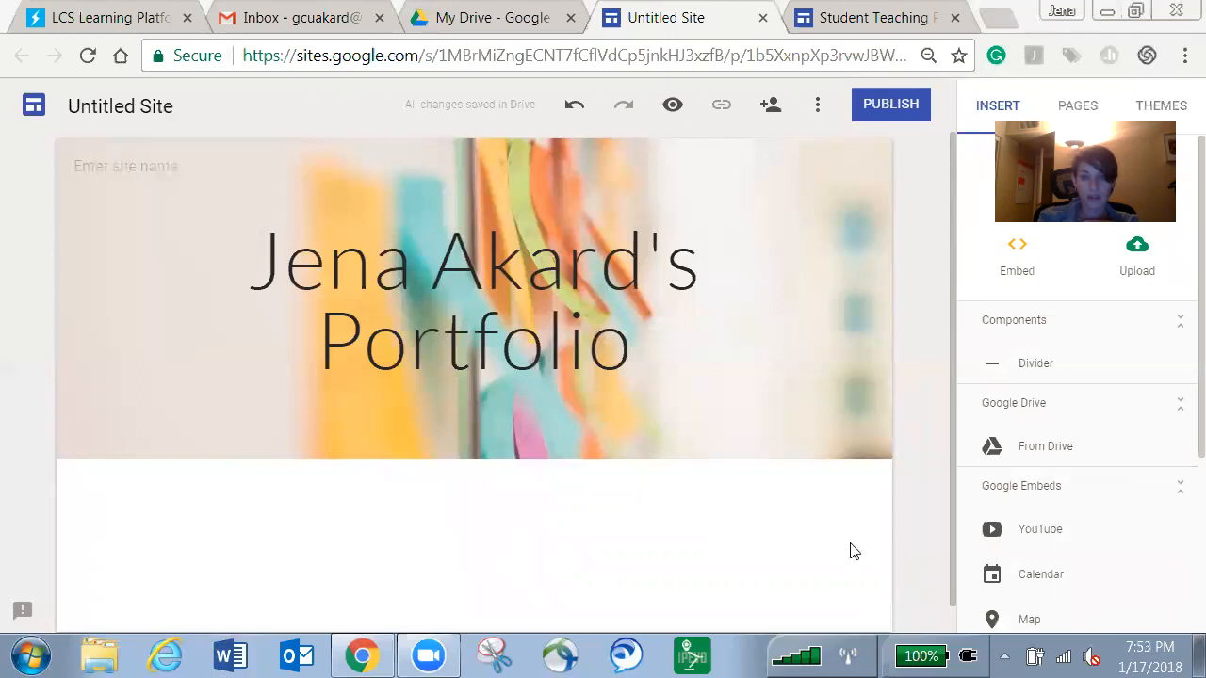
# Show the Pages panel, which lists only the Home page.
pyautogui.moveTo(745, 433)
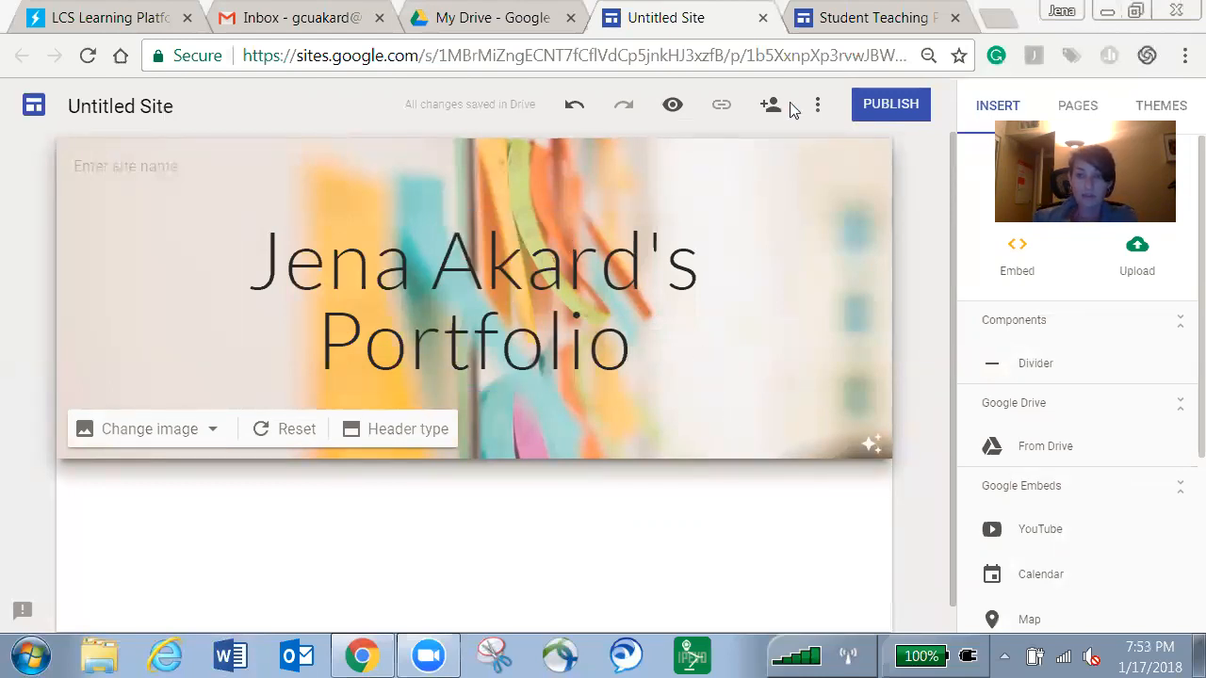
pyautogui.click(1077, 107)
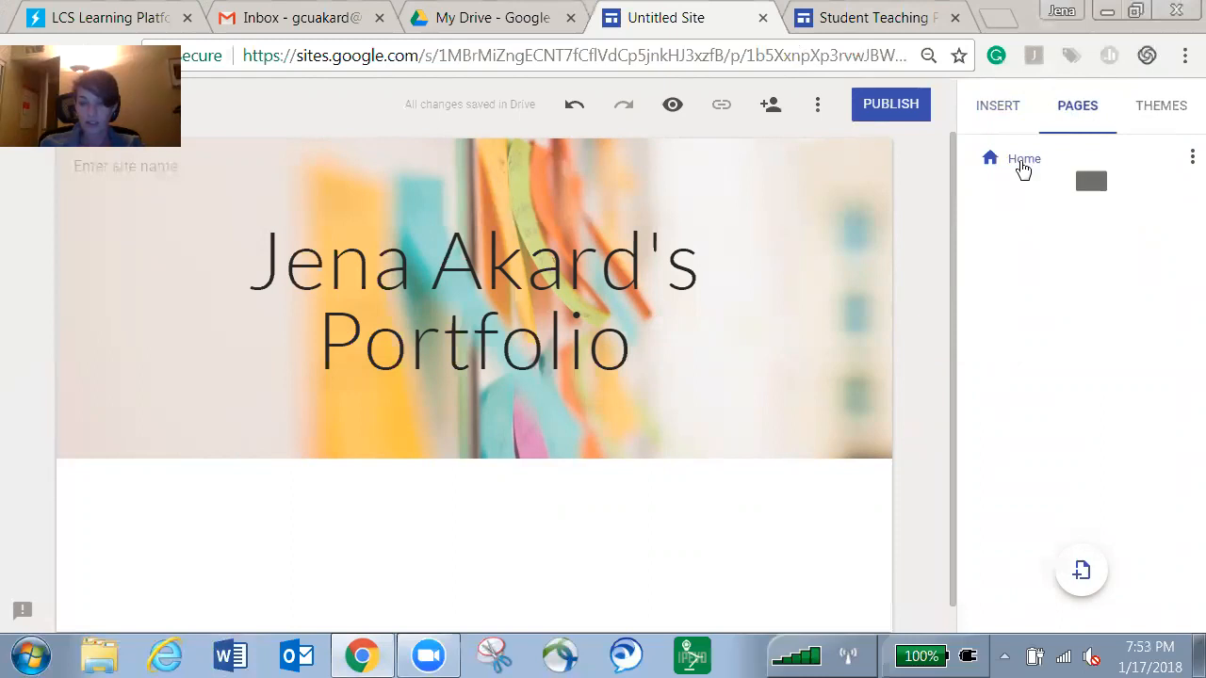
# Add a Home sub page named 'Students, Learning, and Content Knowledge', checking the example site for reference.
pyautogui.click(1191, 158)
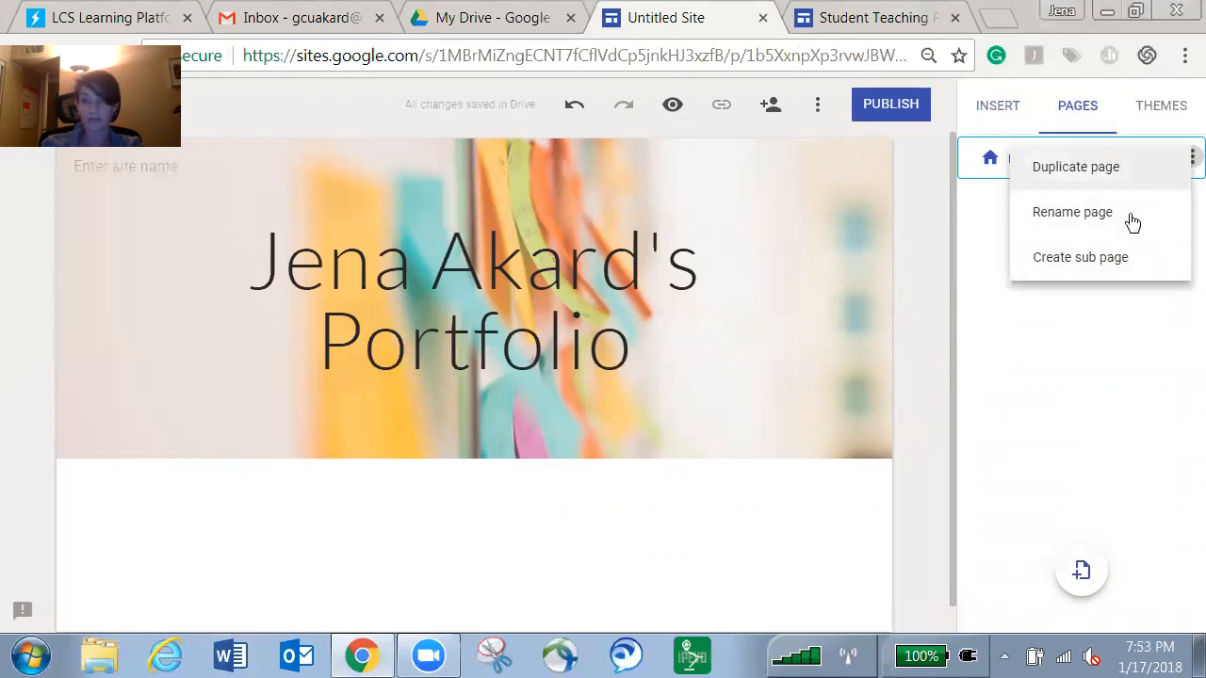
pyautogui.click(1086, 267)
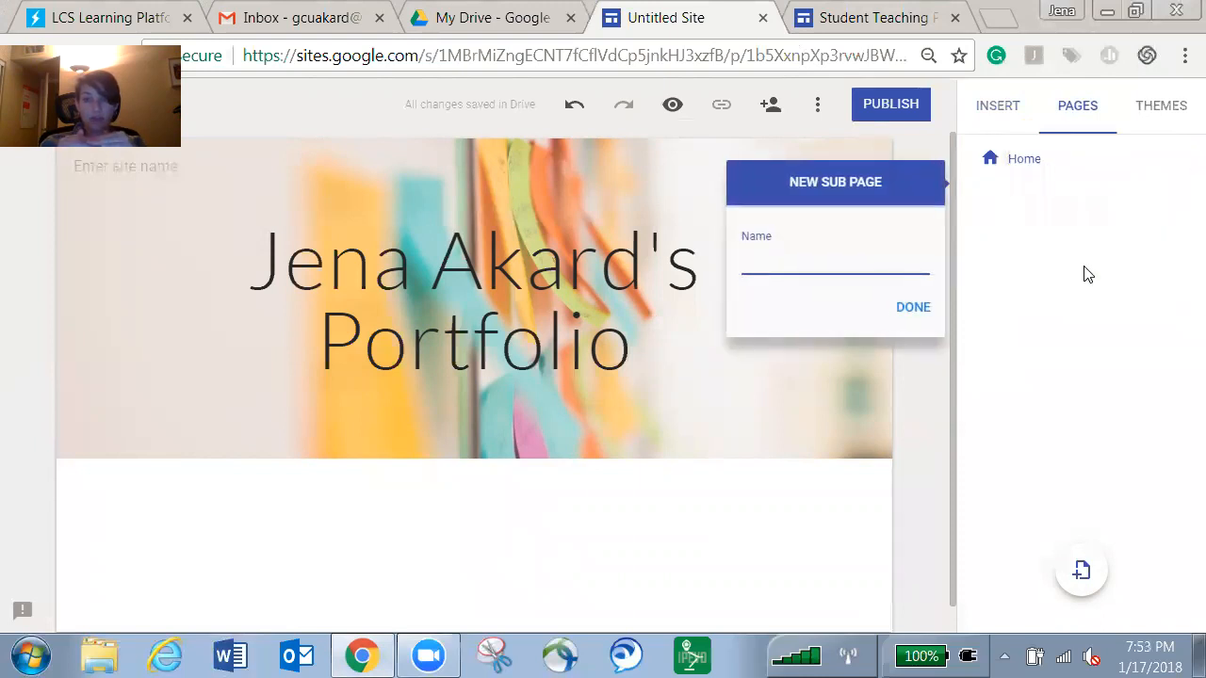
pyautogui.click(898, 20)
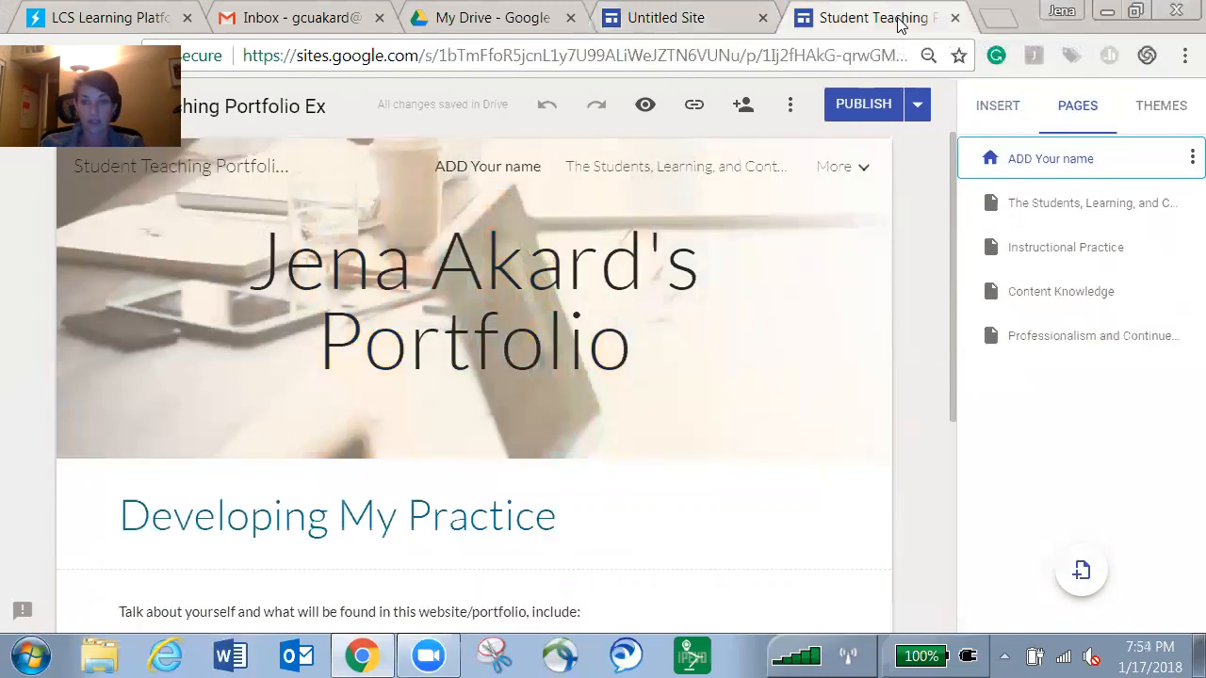
pyautogui.moveTo(1090, 202); pyautogui.dragTo(1092, 217)
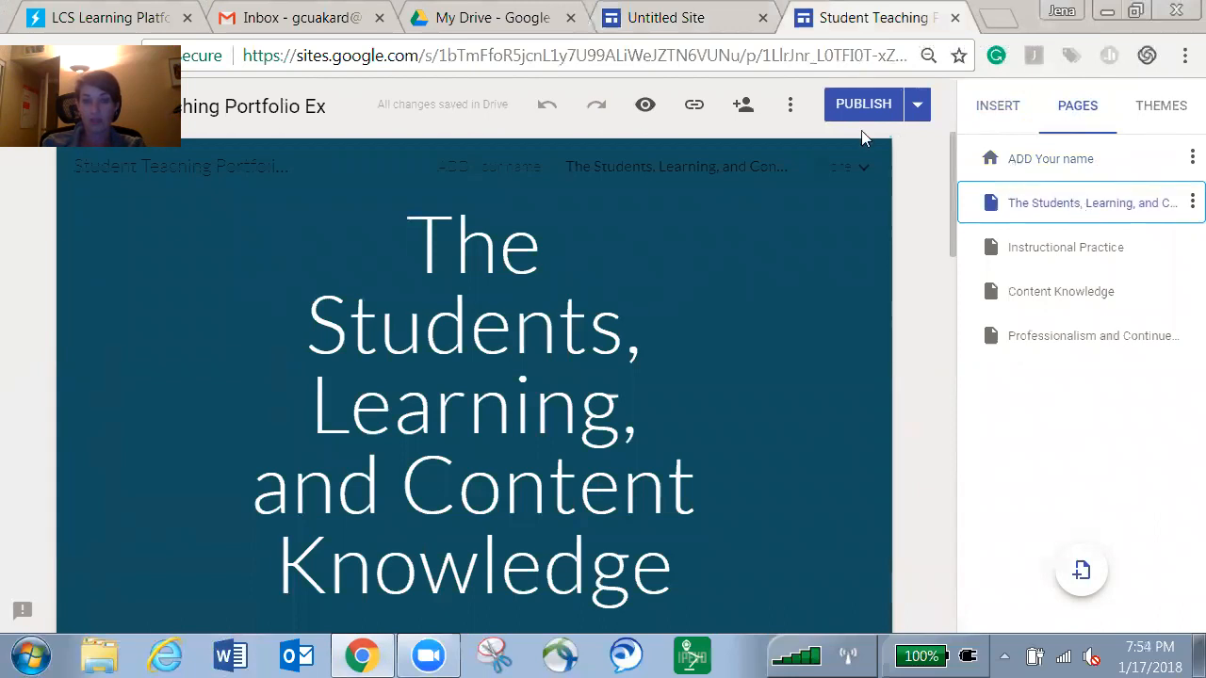
pyautogui.click(724, 28)
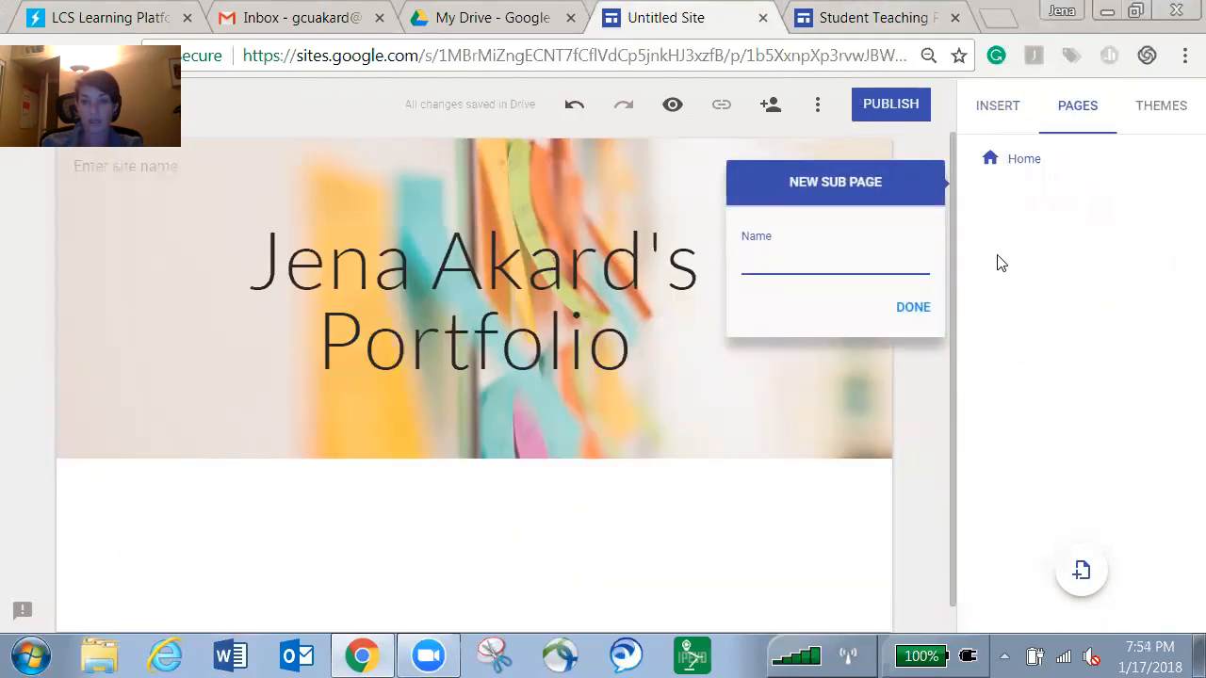
pyautogui.write('Student')
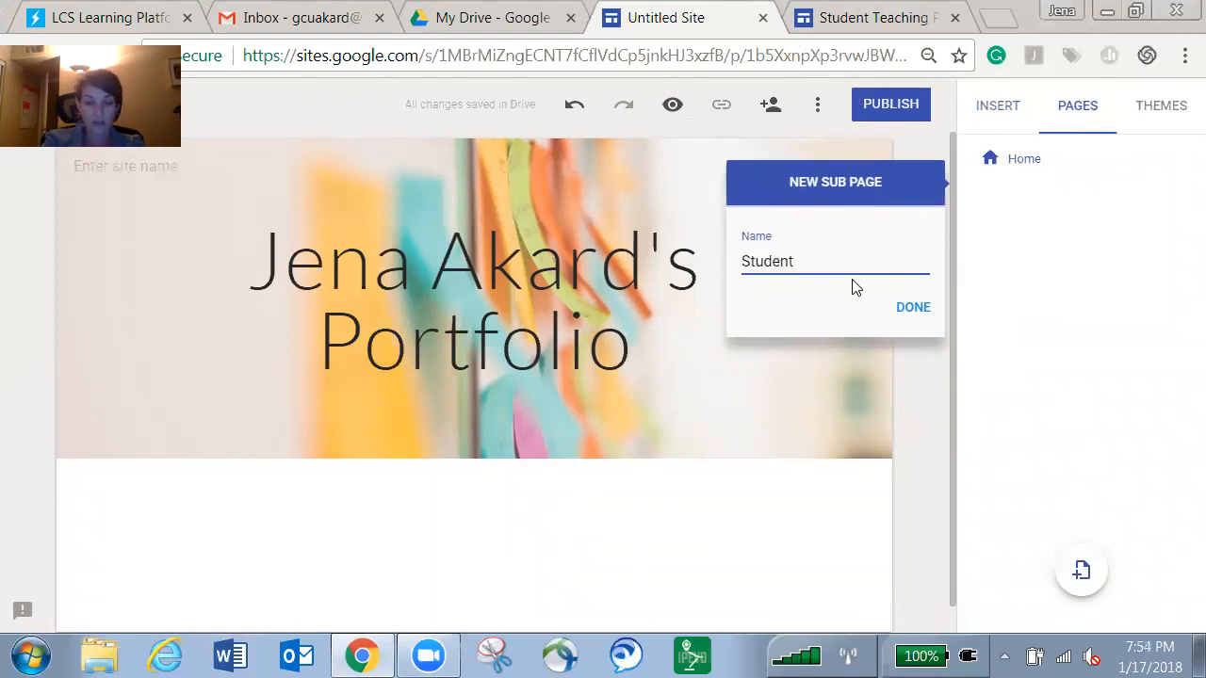
pyautogui.write('s, Learning ')
pyautogui.write(' and COntent k')
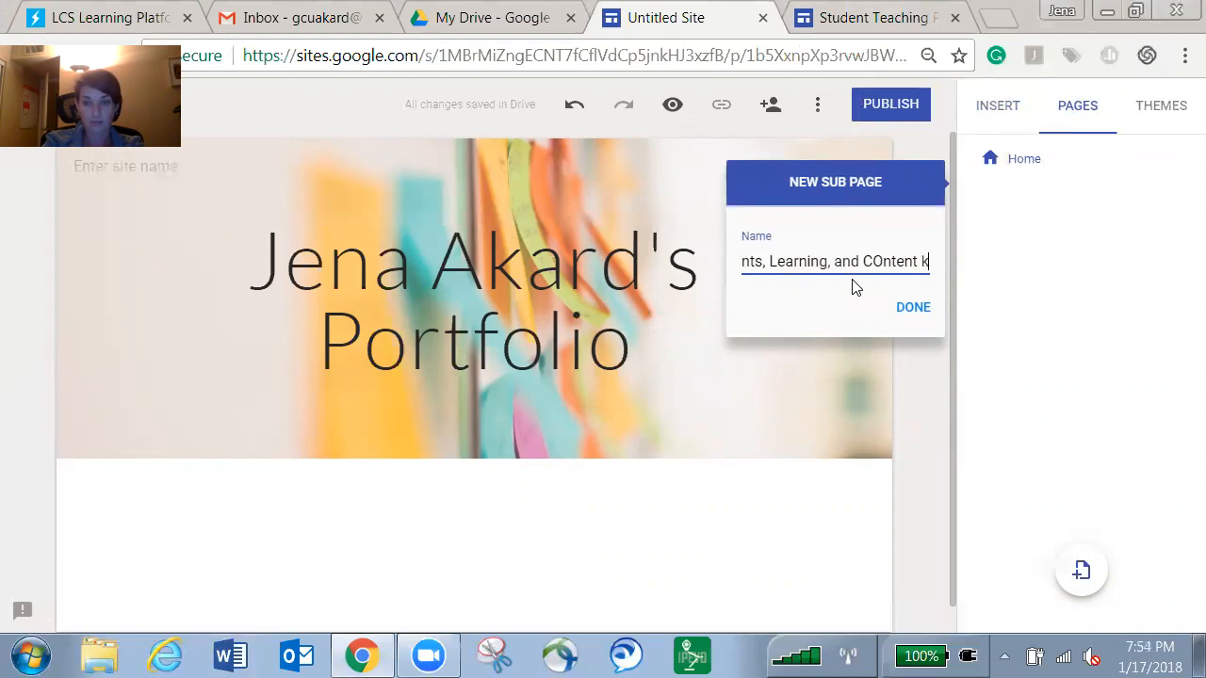
pyautogui.press('BackSpace')
pyautogui.press('BackSpace')
pyautogui.press('BackSpace')
pyautogui.press('BackSpace')
pyautogui.press('BackSpace')
pyautogui.press('BackSpace')
pyautogui.press('BackSpace')
pyautogui.press('BackSpace')
pyautogui.write('on')
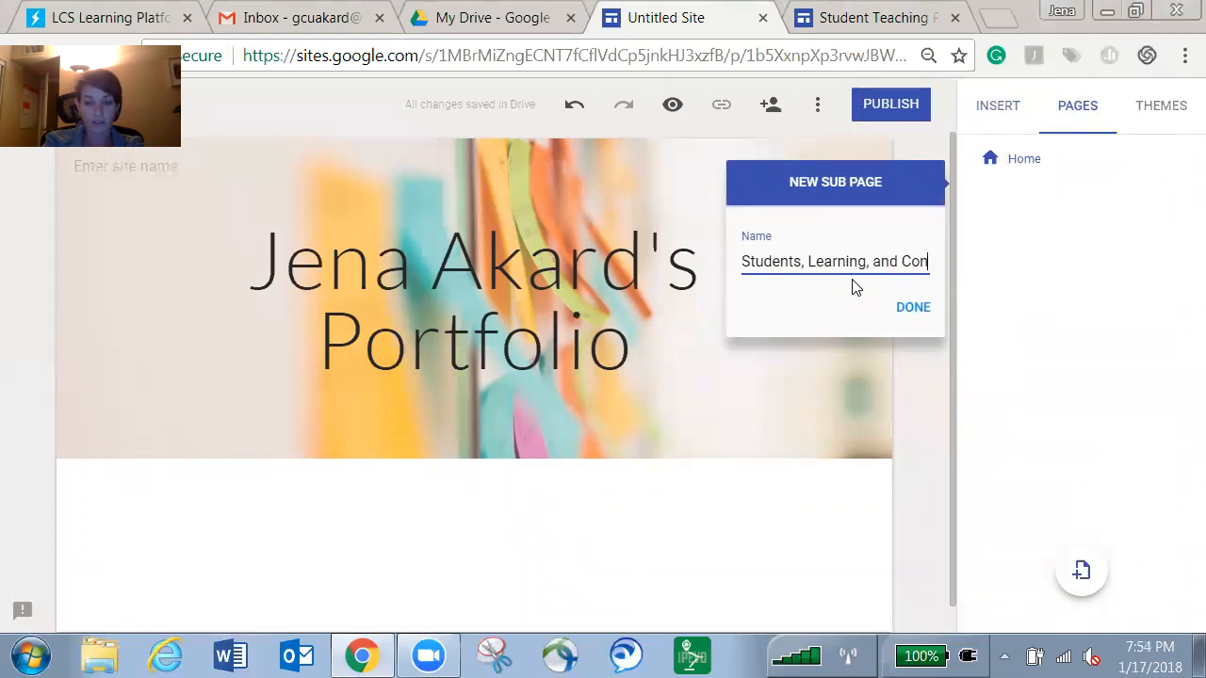
pyautogui.write('tent kno')
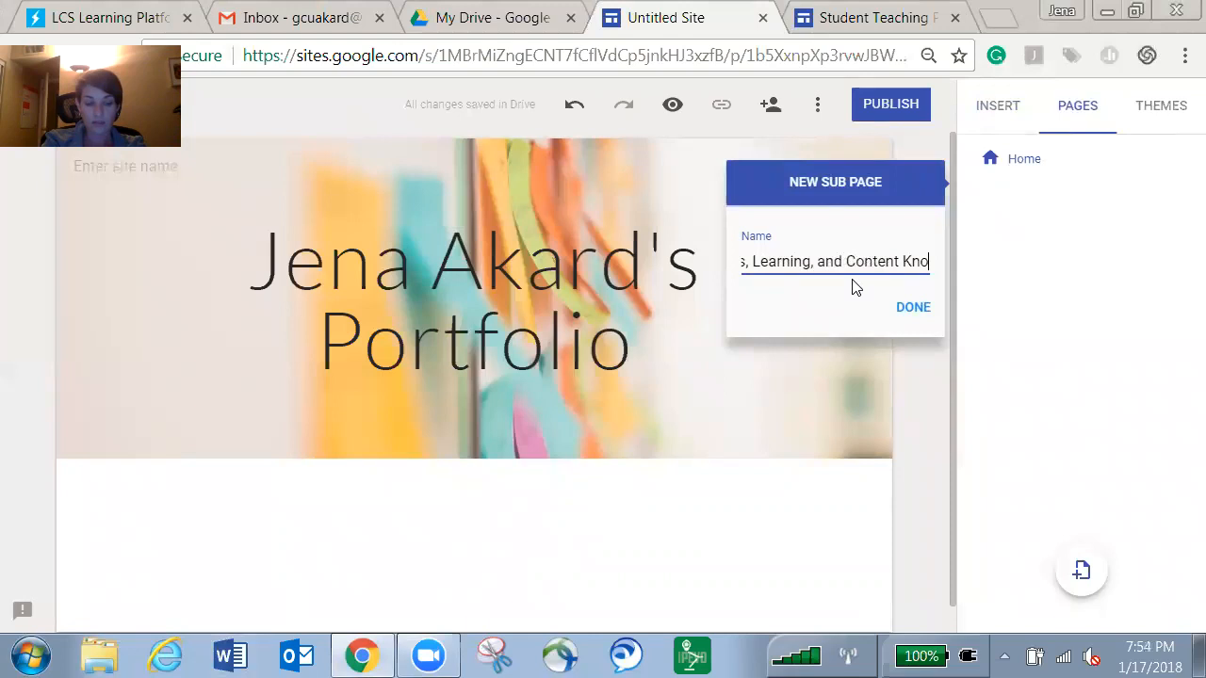
pyautogui.write('wledge')
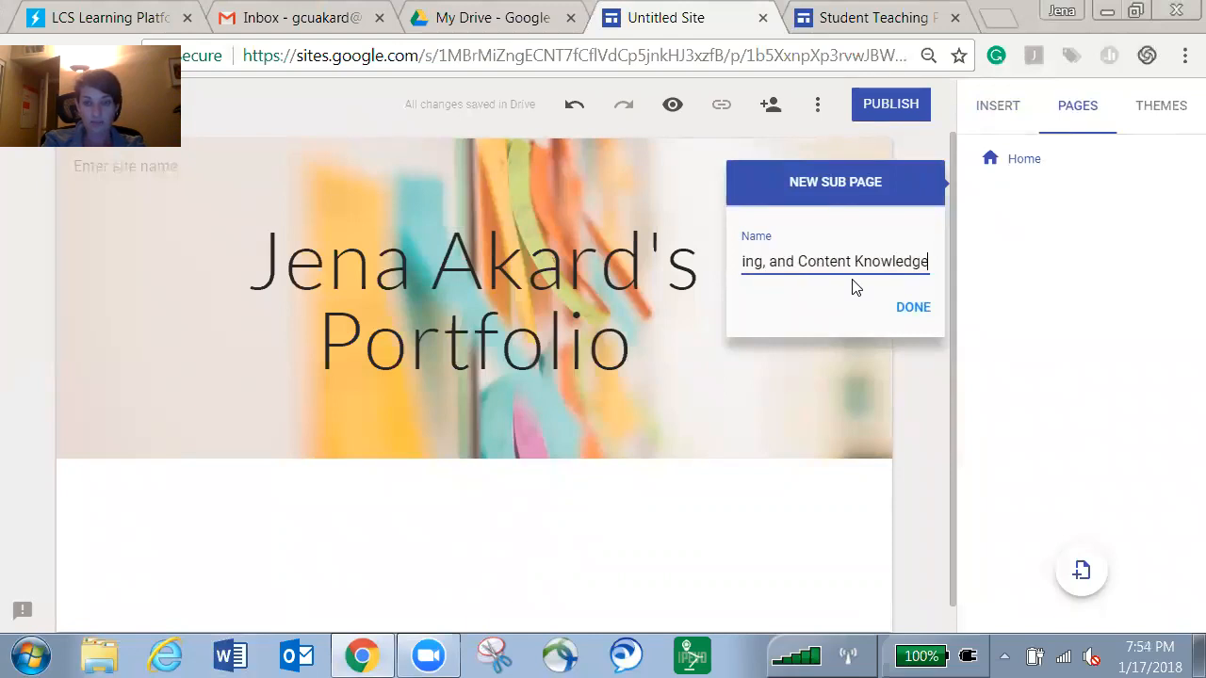
pyautogui.click(919, 314)
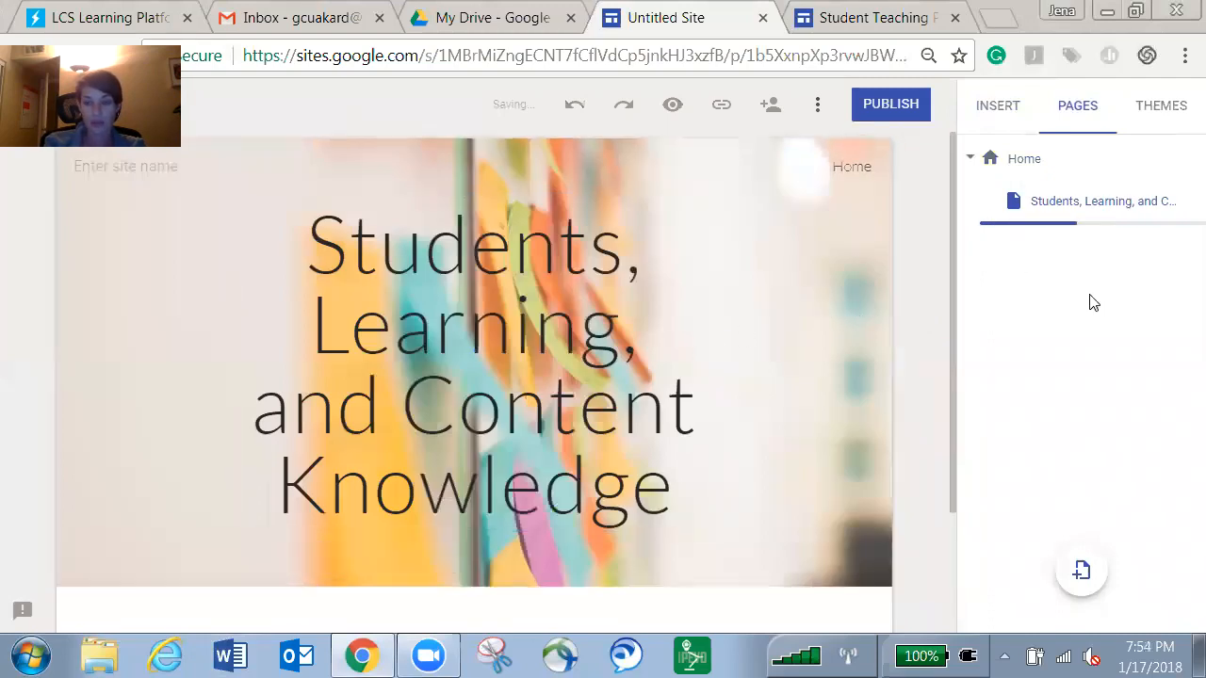
# View the Home page and the Students, Learning, and Content Knowledge page from the pages list.
pyautogui.click(1028, 158)
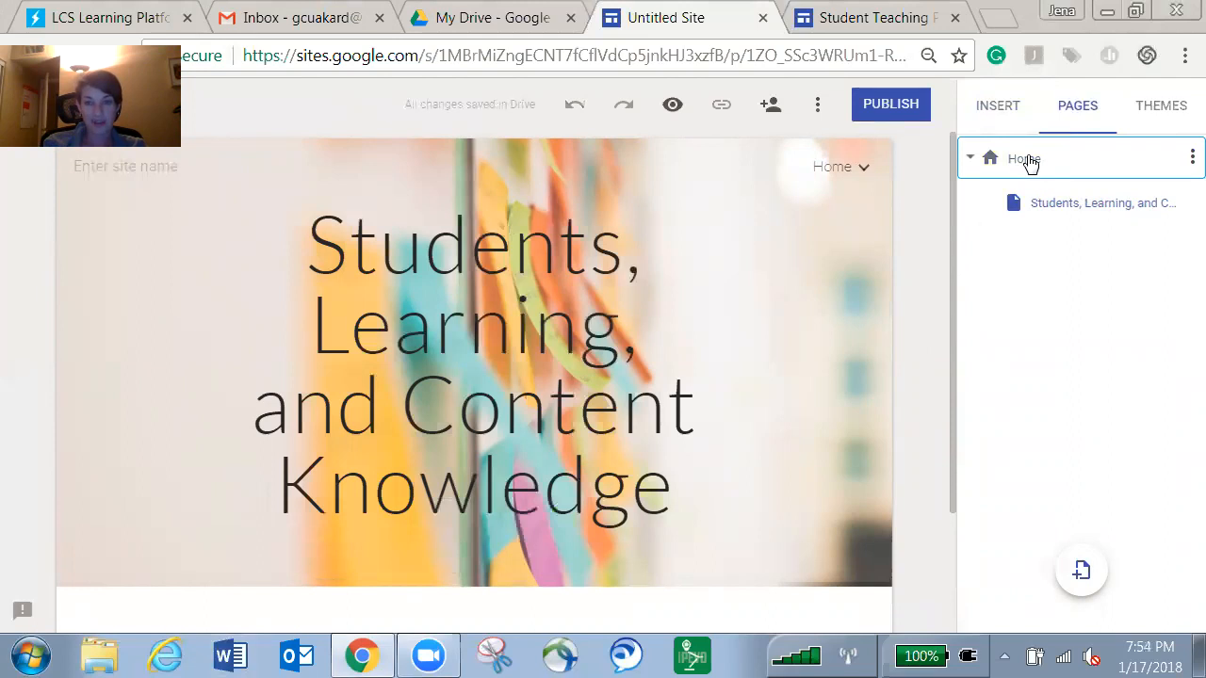
pyautogui.click(1029, 161)
pyautogui.click(1065, 214)
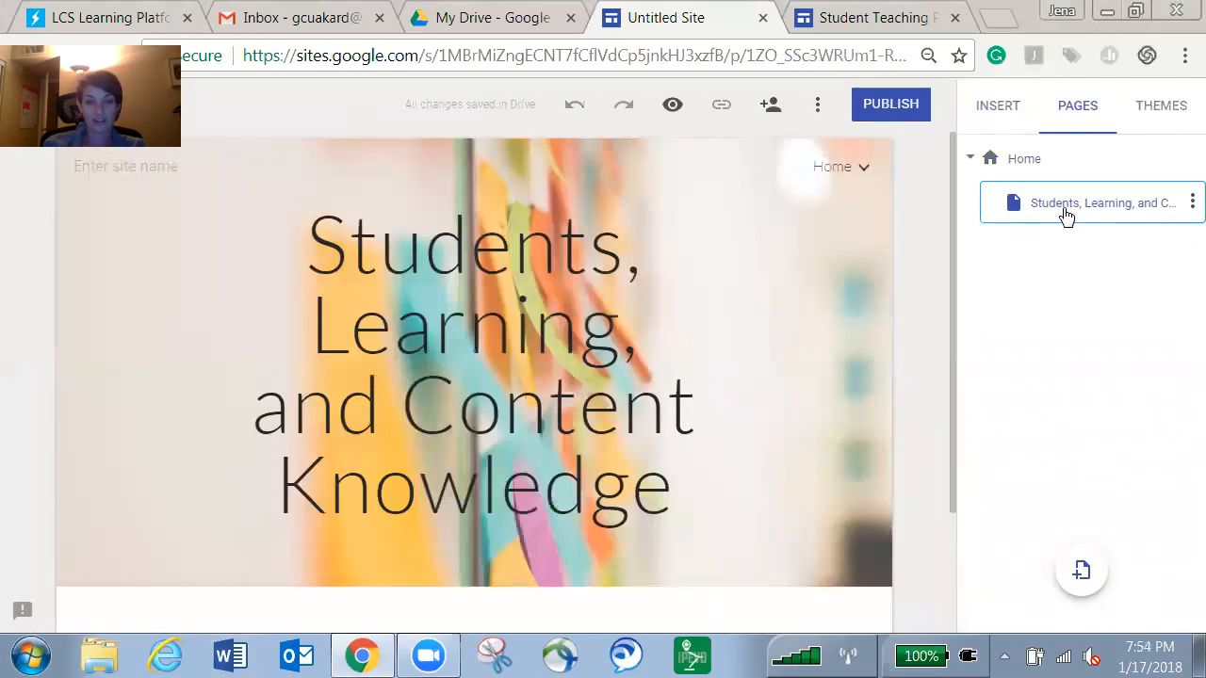
pyautogui.moveTo(806, 311)
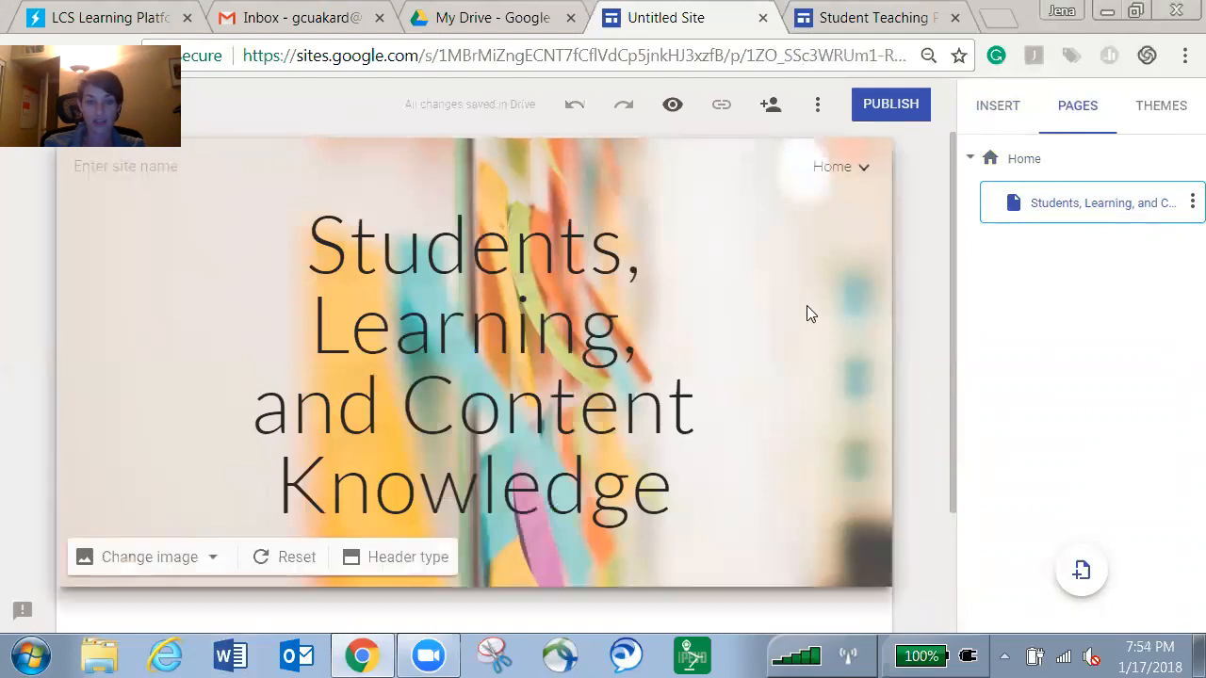
pyautogui.scroll(-2, 807, 305)
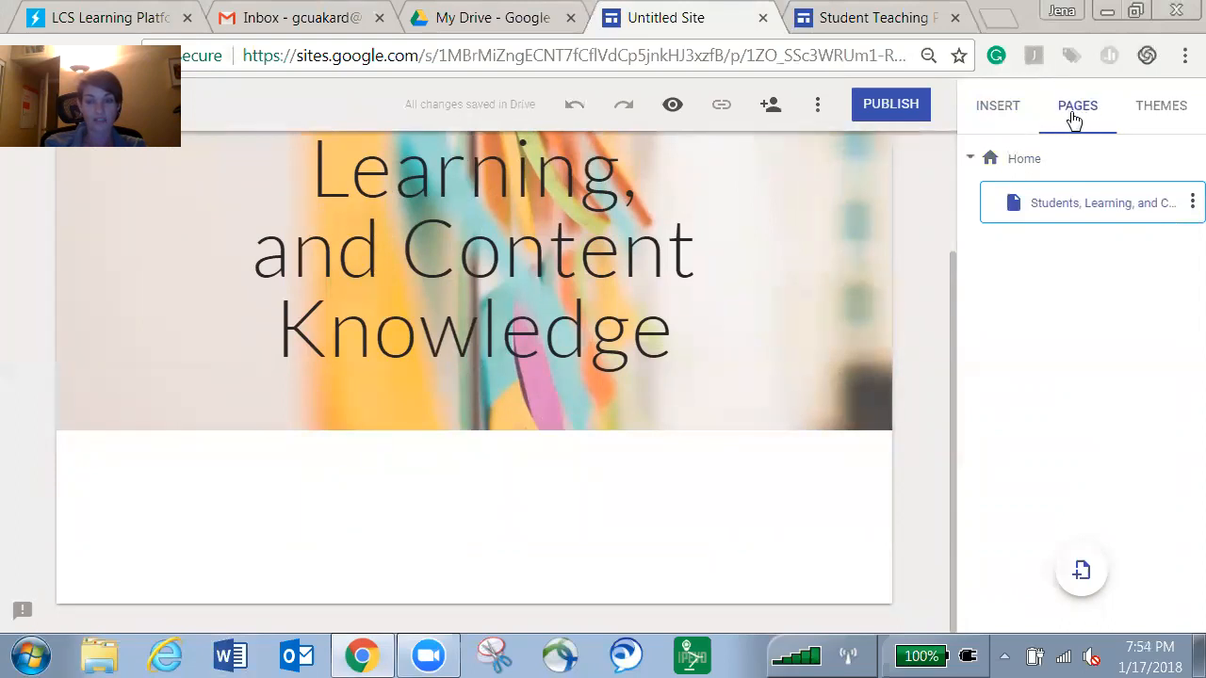
# Add an 'Instructional Practice' sub page under Home, referring to the example portfolio's pages.
pyautogui.click(1190, 160)
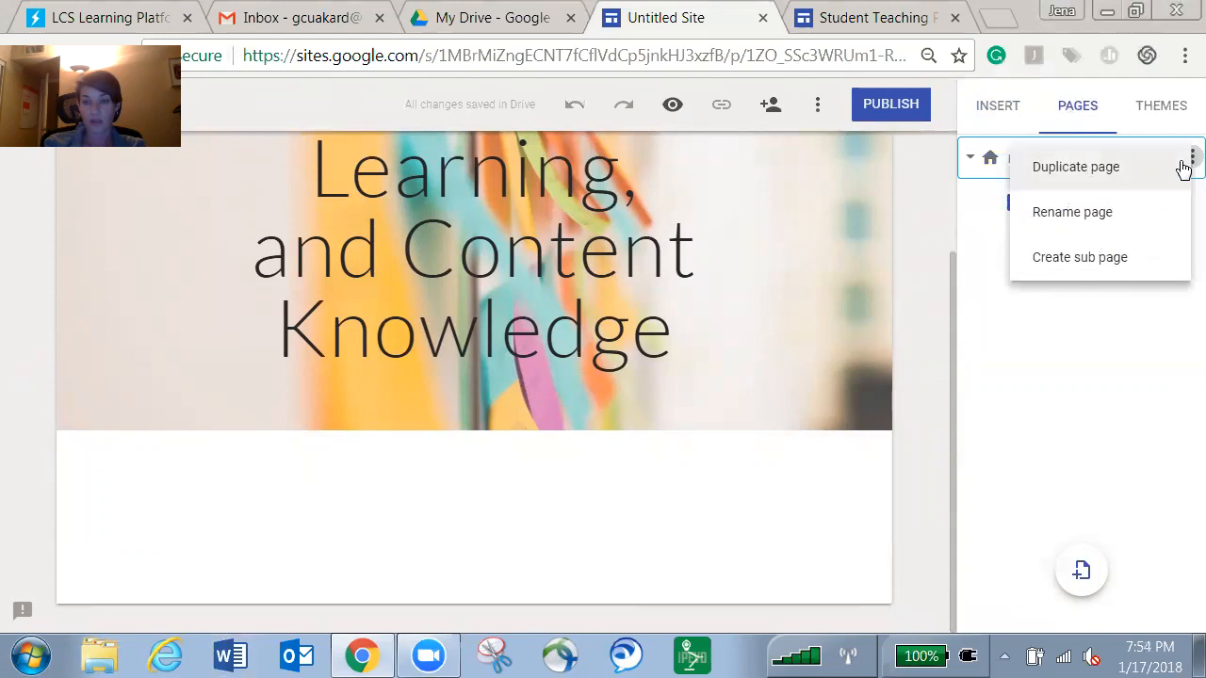
pyautogui.click(1086, 259)
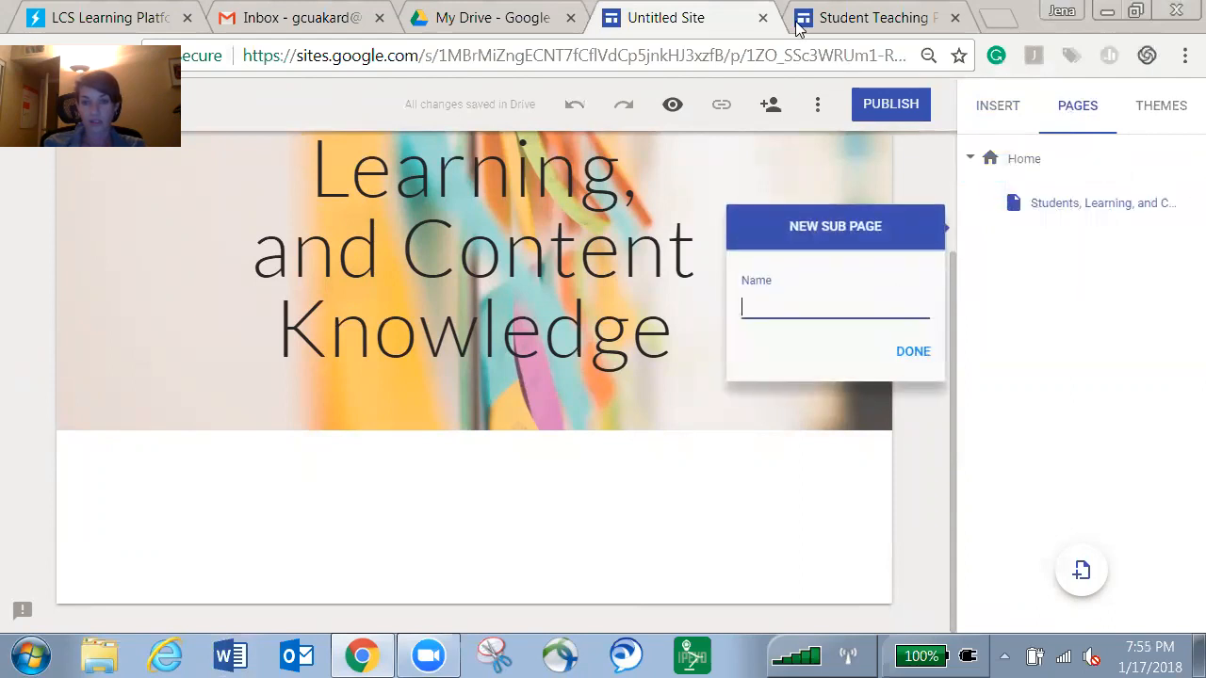
pyautogui.click(850, 30)
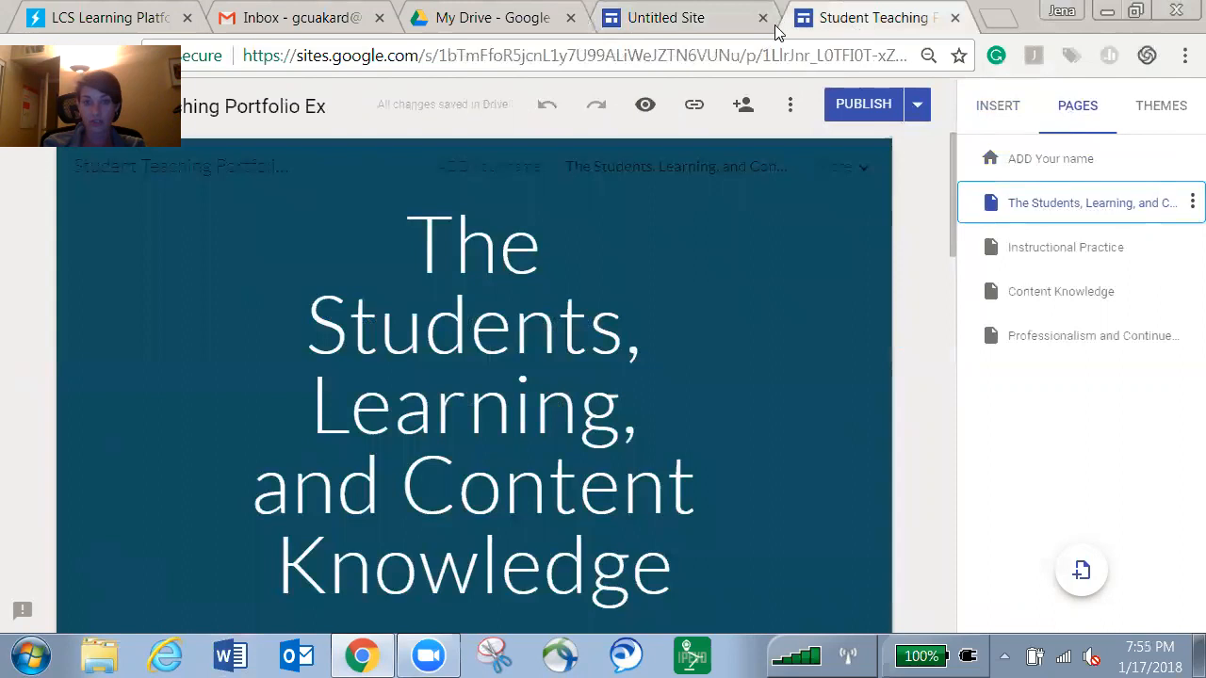
pyautogui.click(691, 19)
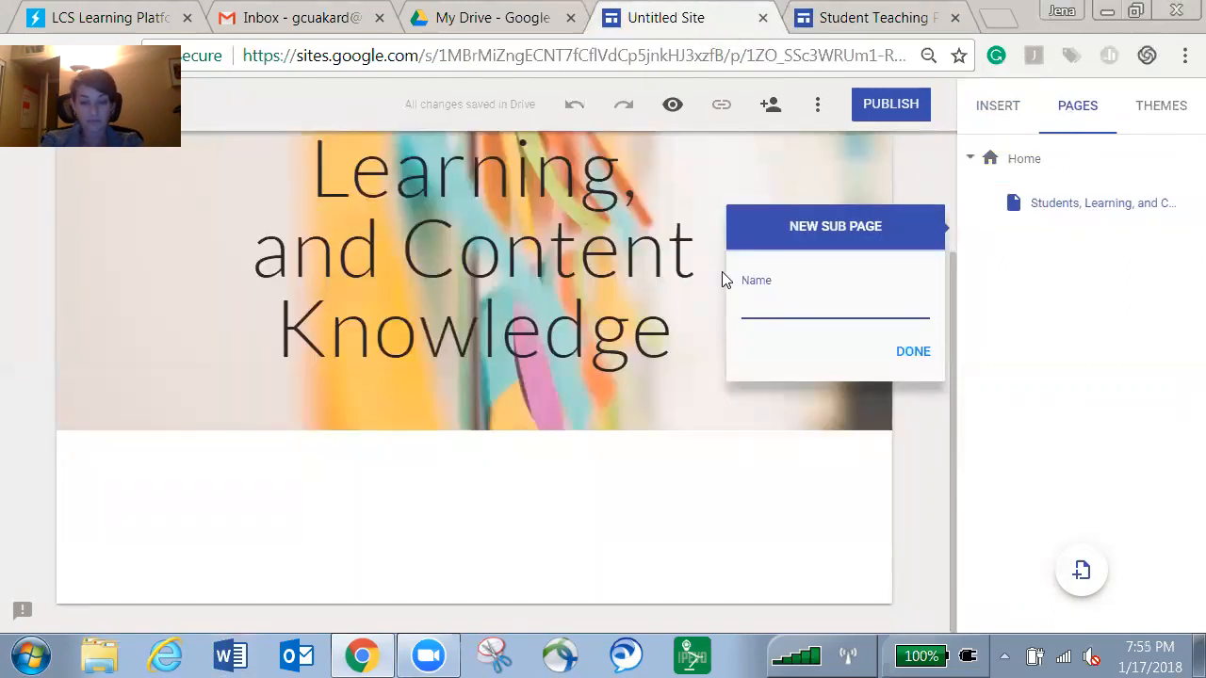
pyautogui.write('Instructional Practice')
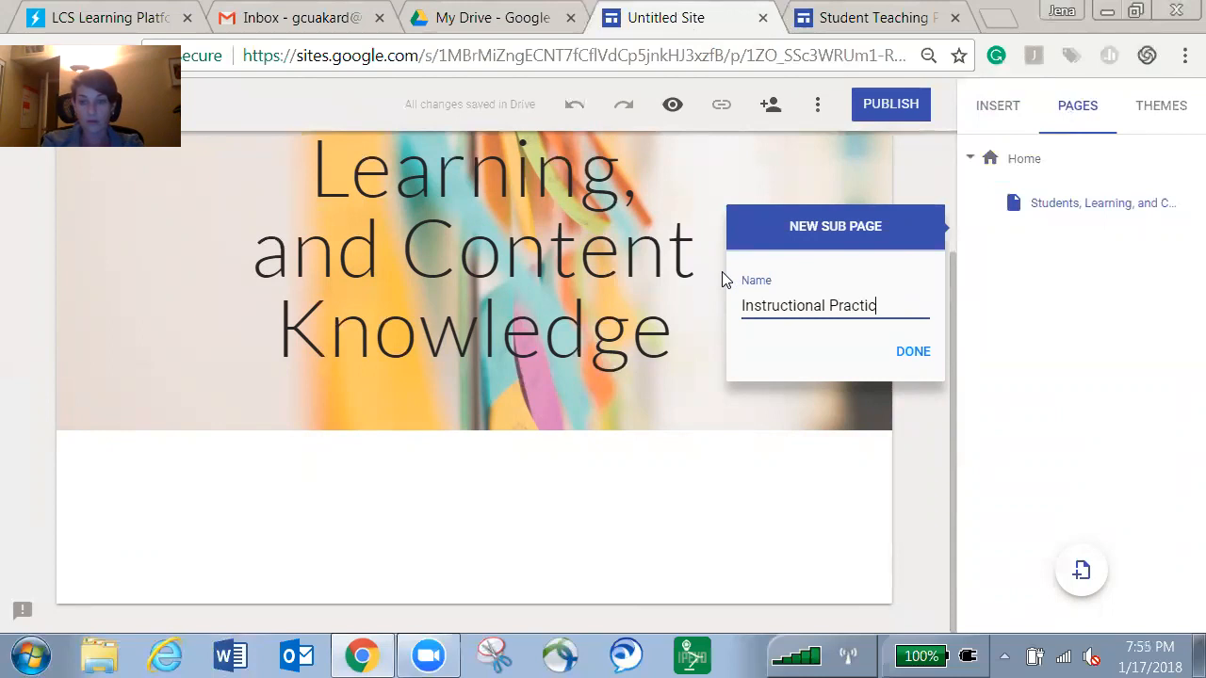
pyautogui.click(913, 353)
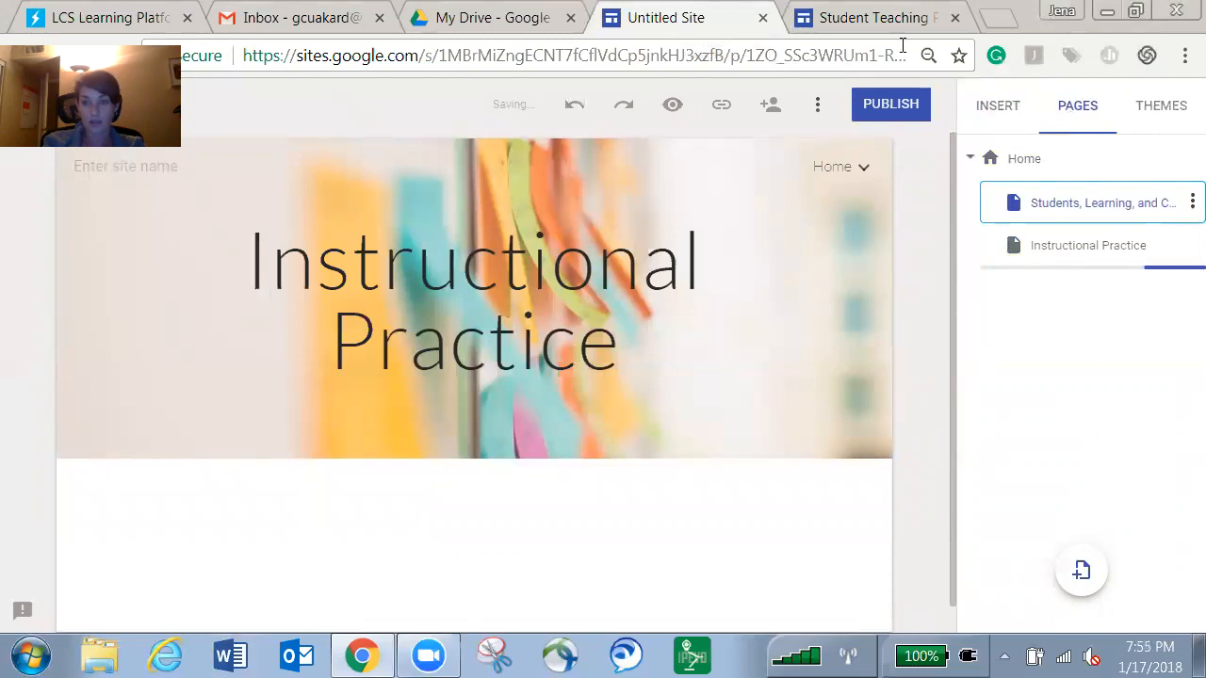
pyautogui.click(888, 15)
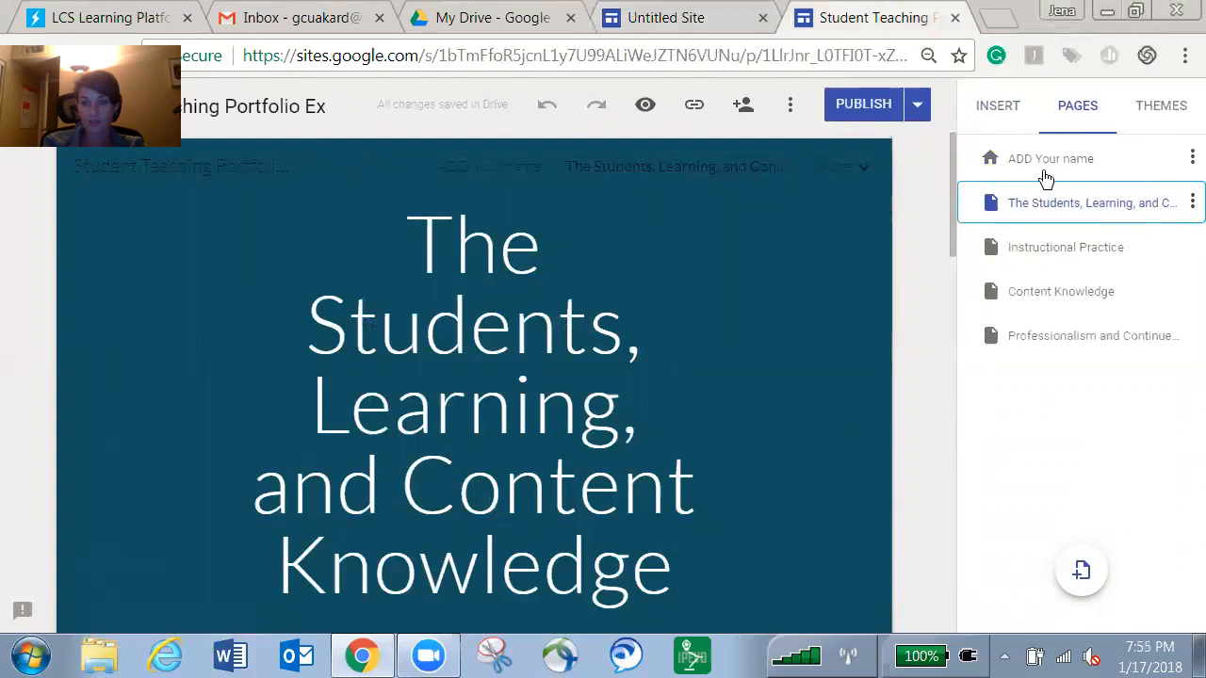
# Add a 'Content Knowledge' sub page under Home.
pyautogui.click(664, 19)
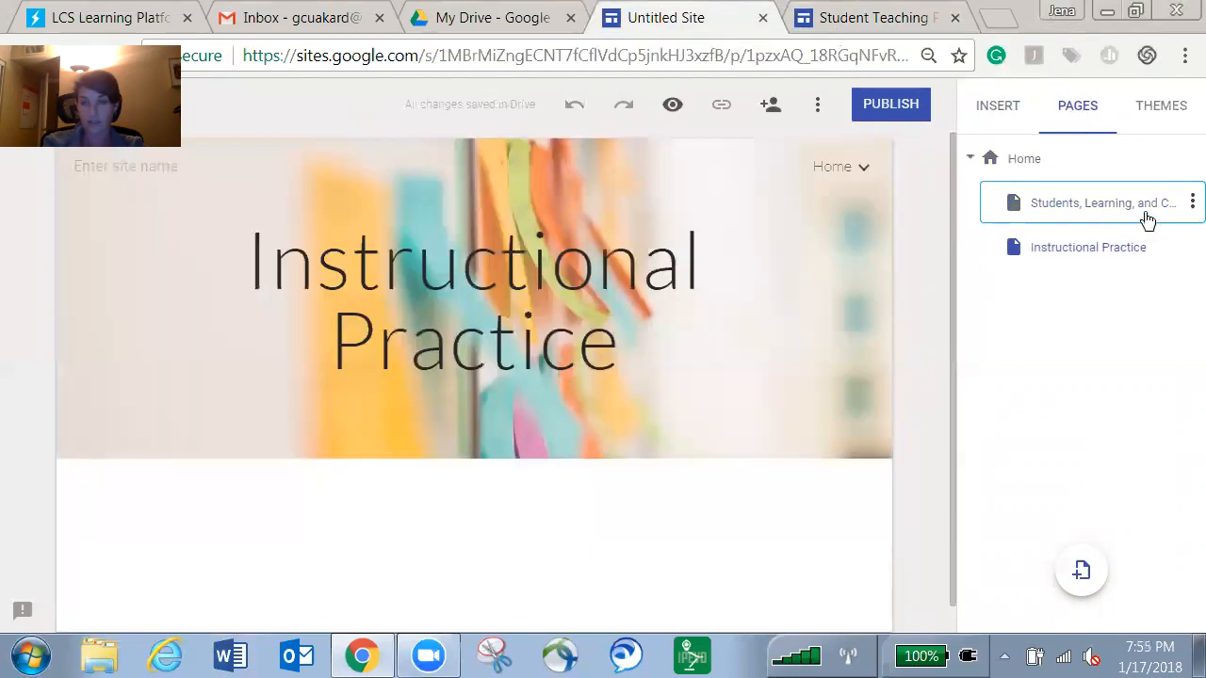
pyautogui.click(1190, 158)
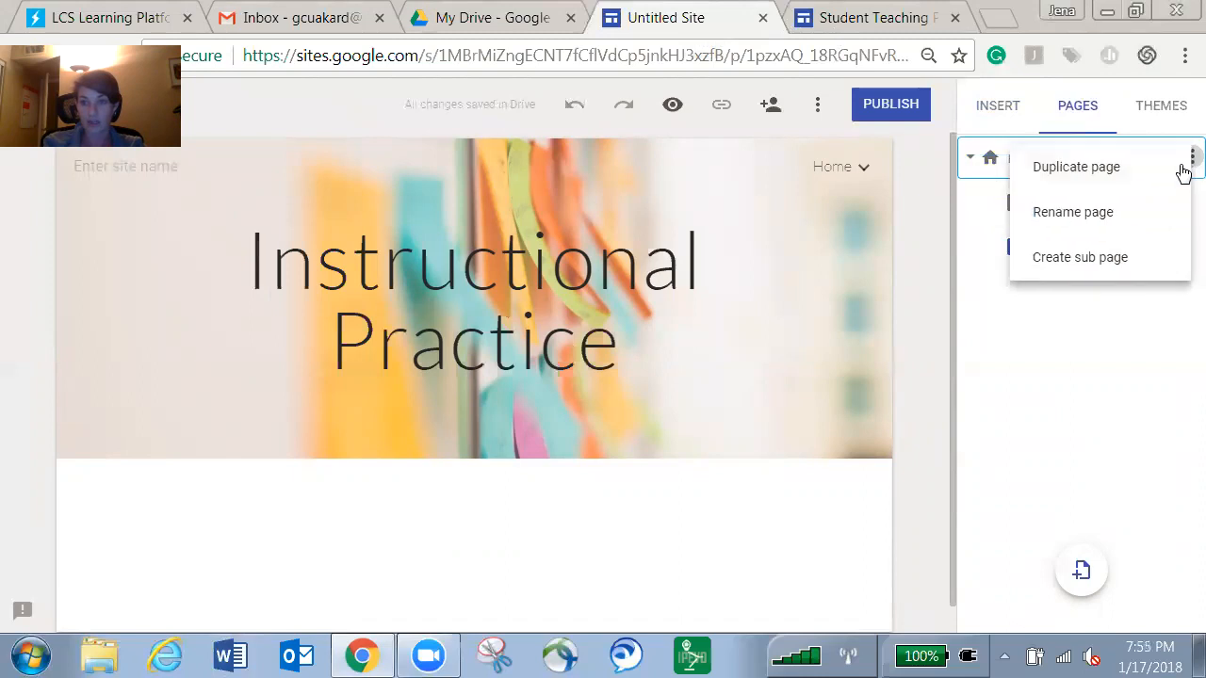
pyautogui.click(1081, 260)
pyautogui.write('Cont')
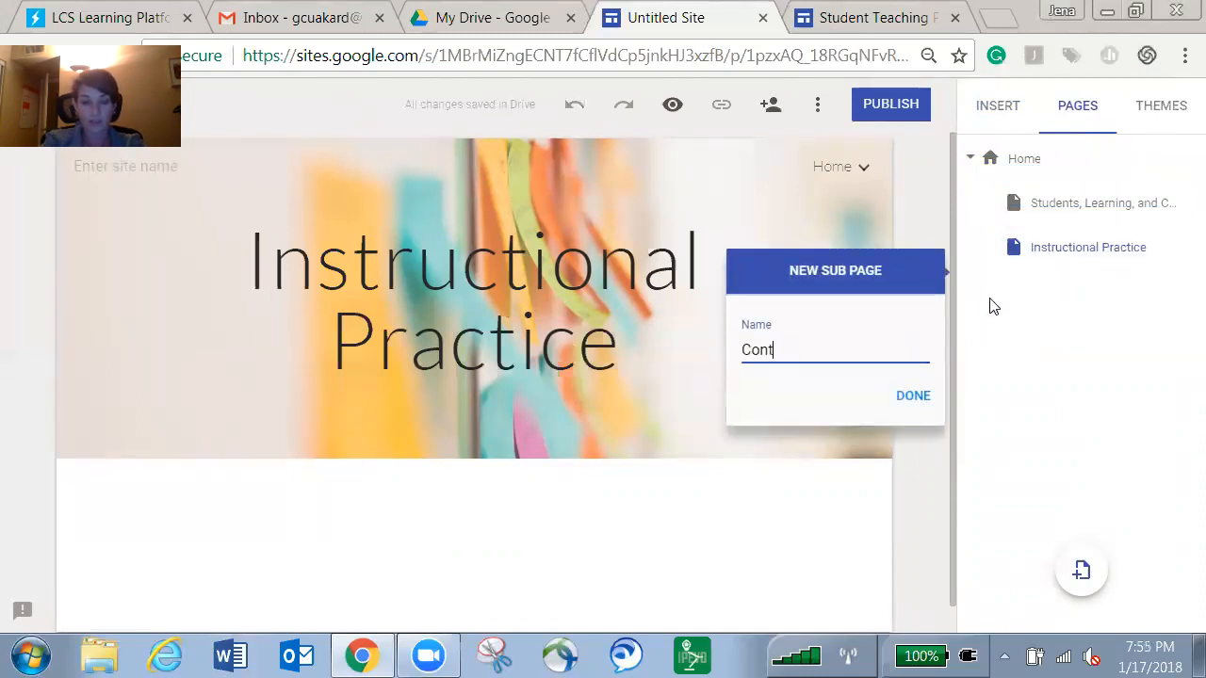
pyautogui.write('ent Knowledge')
pyautogui.click(912, 396)
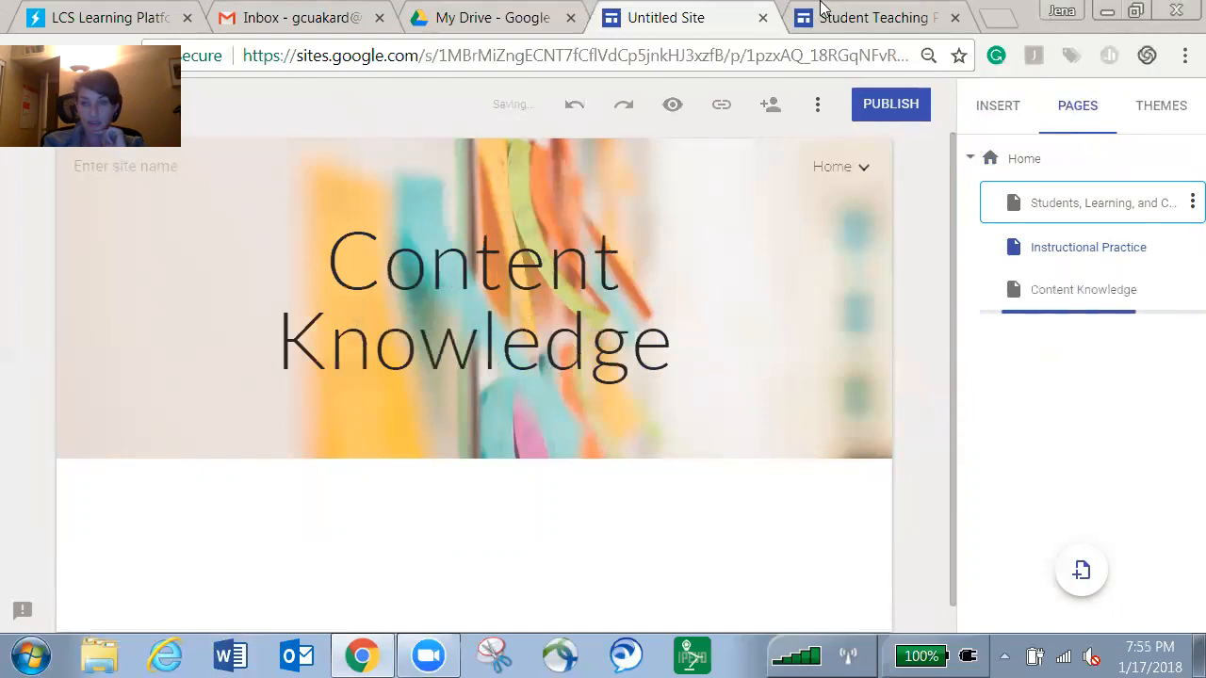
# Consult the example's Professionalism and Continued Growth page, then begin another Home sub page.
pyautogui.click(850, 20)
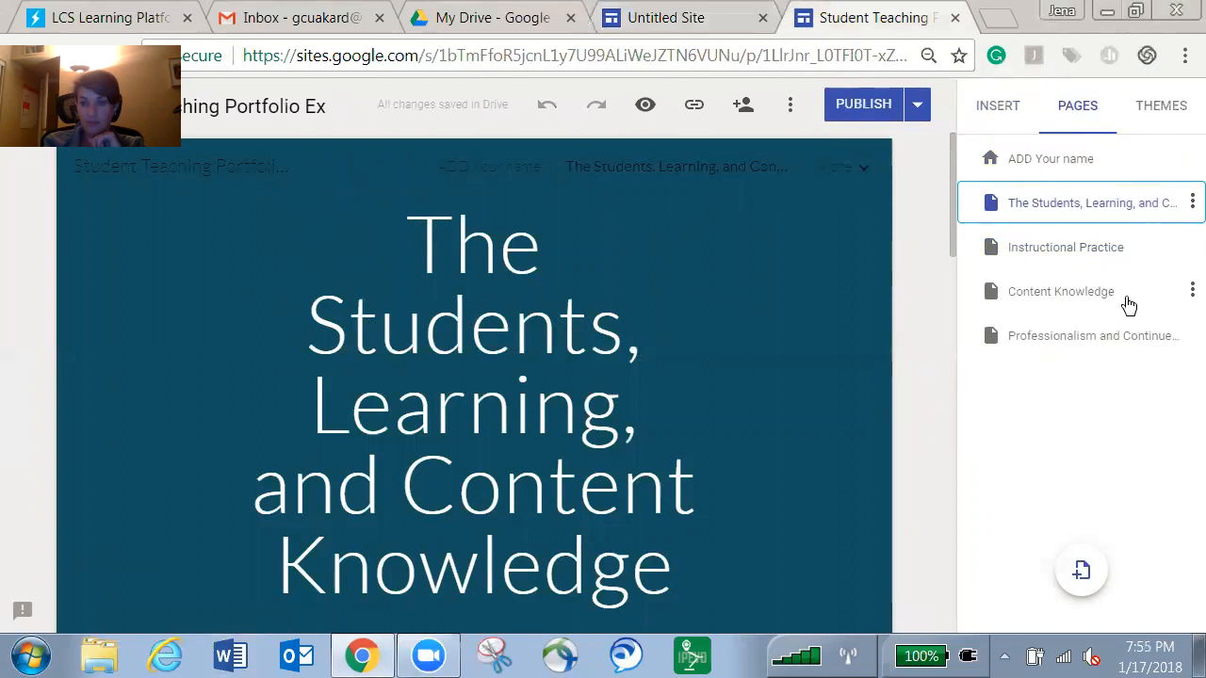
pyautogui.click(1128, 334)
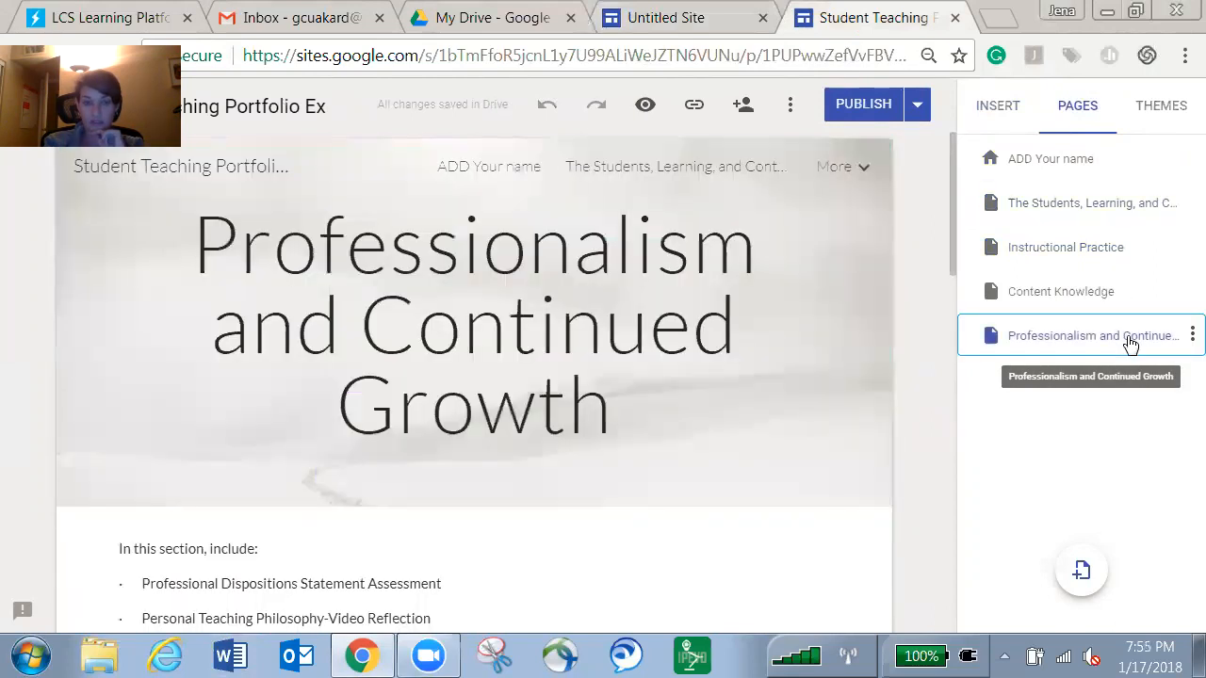
pyautogui.click(691, 18)
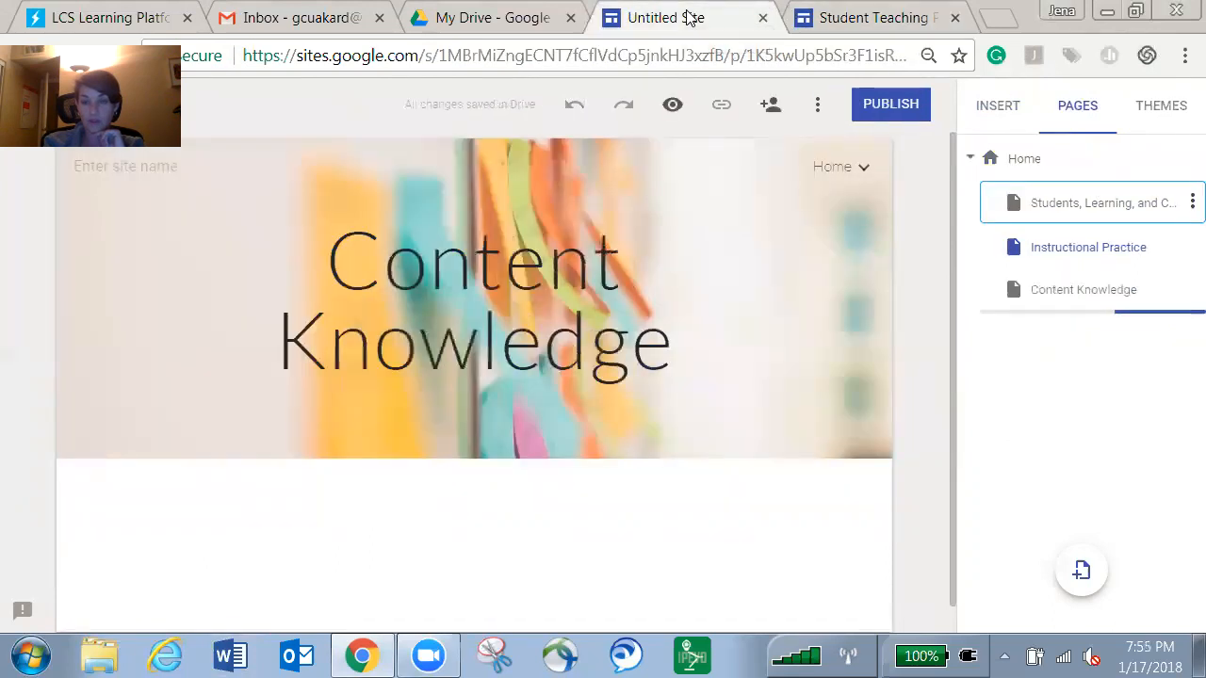
pyautogui.click(1189, 159)
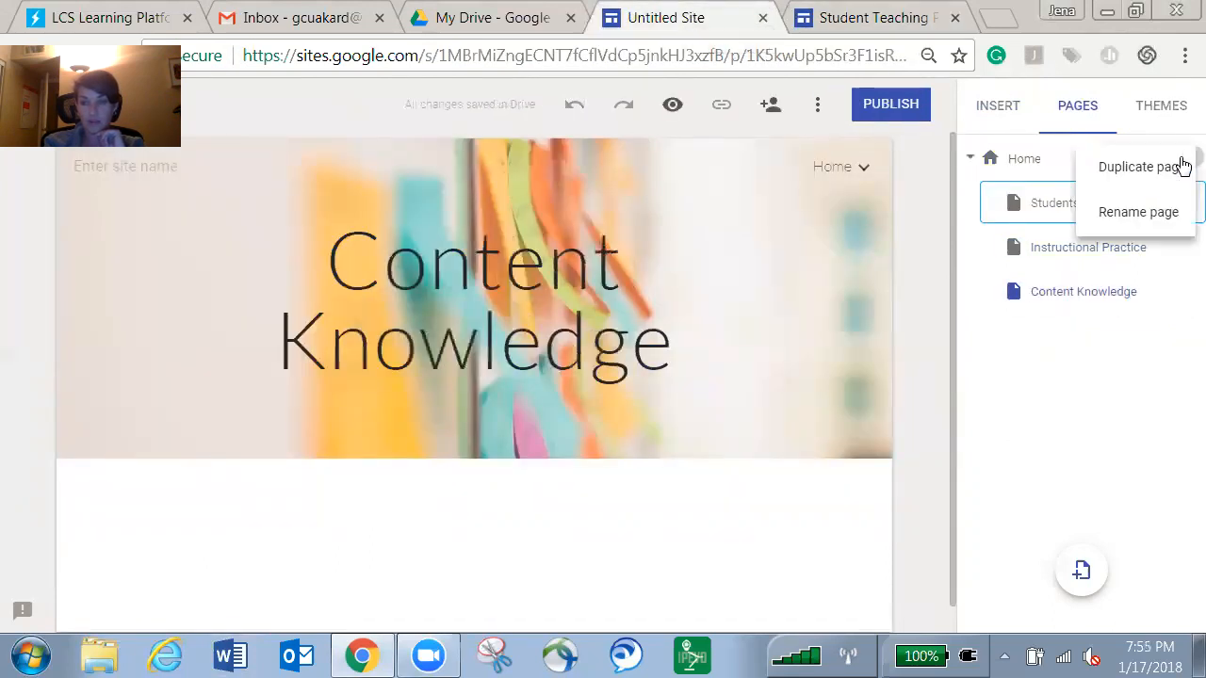
pyautogui.doubleClick(1098, 268)
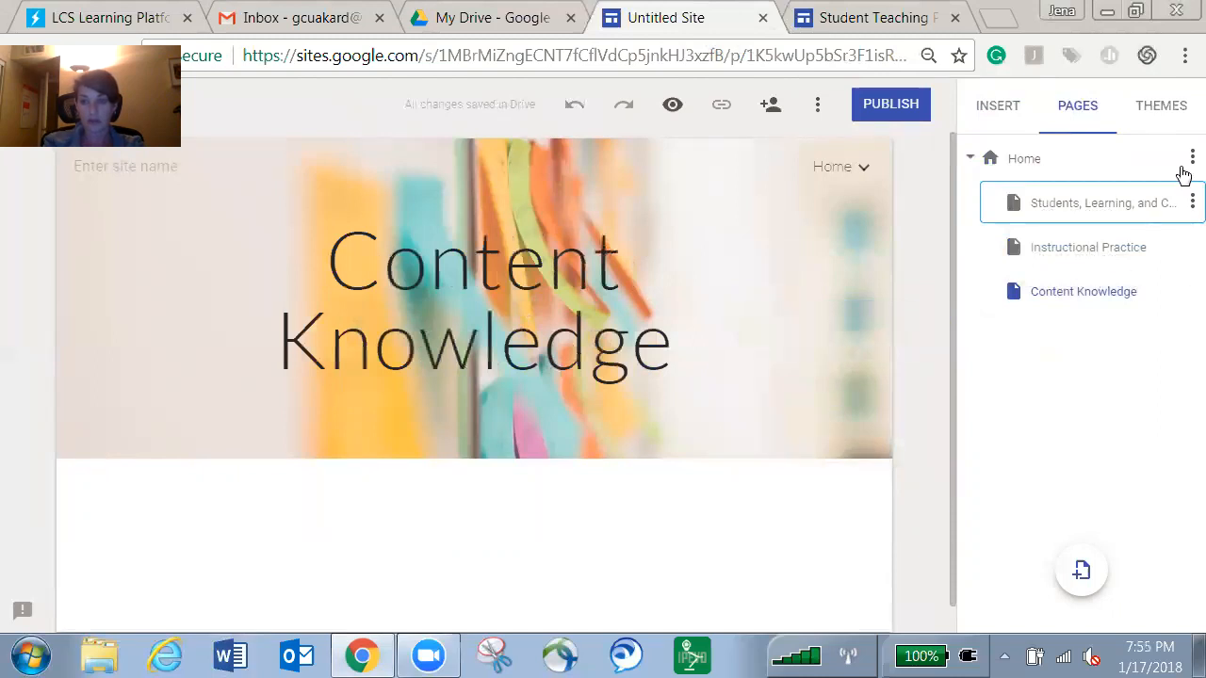
pyautogui.click(1192, 157)
pyautogui.click(1121, 264)
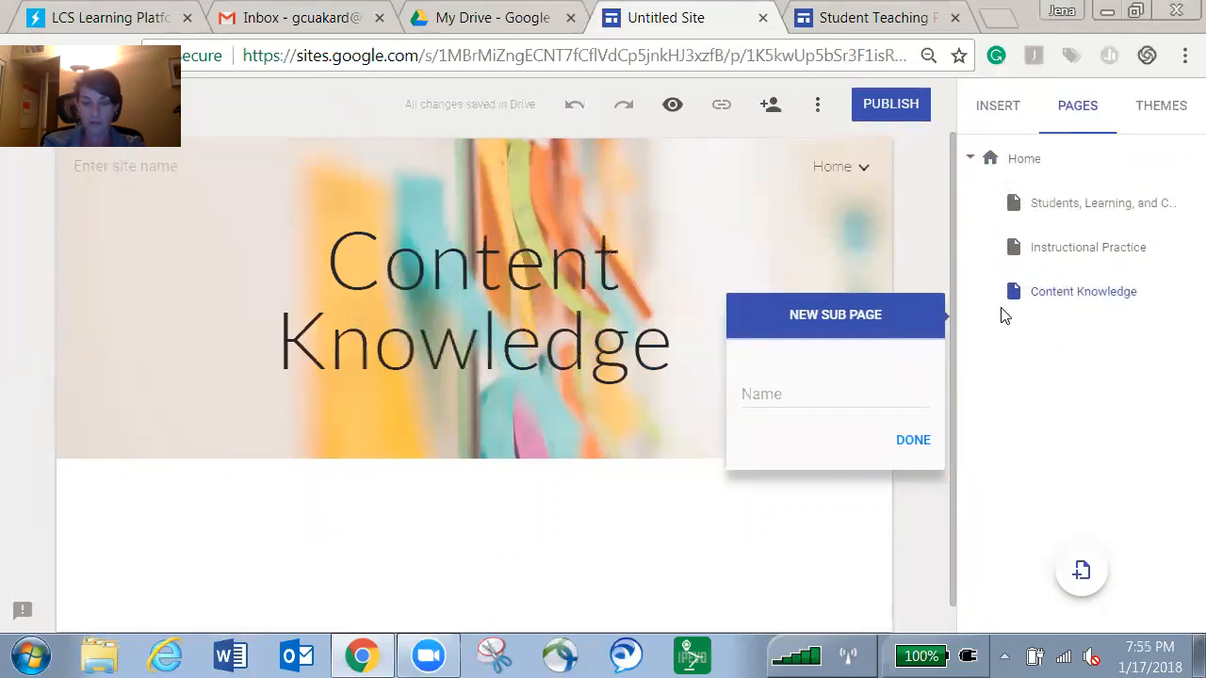
# Name the sub page 'Professionalism and Continued Growth', correcting the capital O, and create it.
pyautogui.click(816, 397)
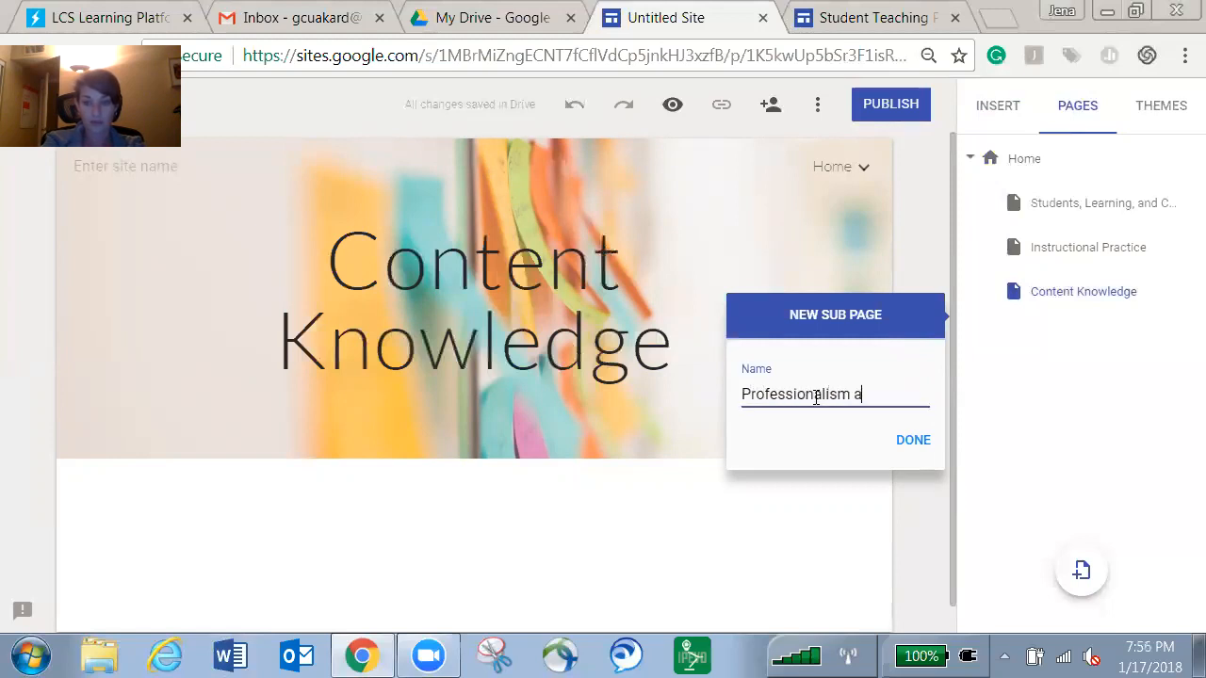
pyautogui.write('Professionalism and COntinued Growt')
pyautogui.write('h')
pyautogui.moveTo(815, 394); pyautogui.dragTo(825, 394)
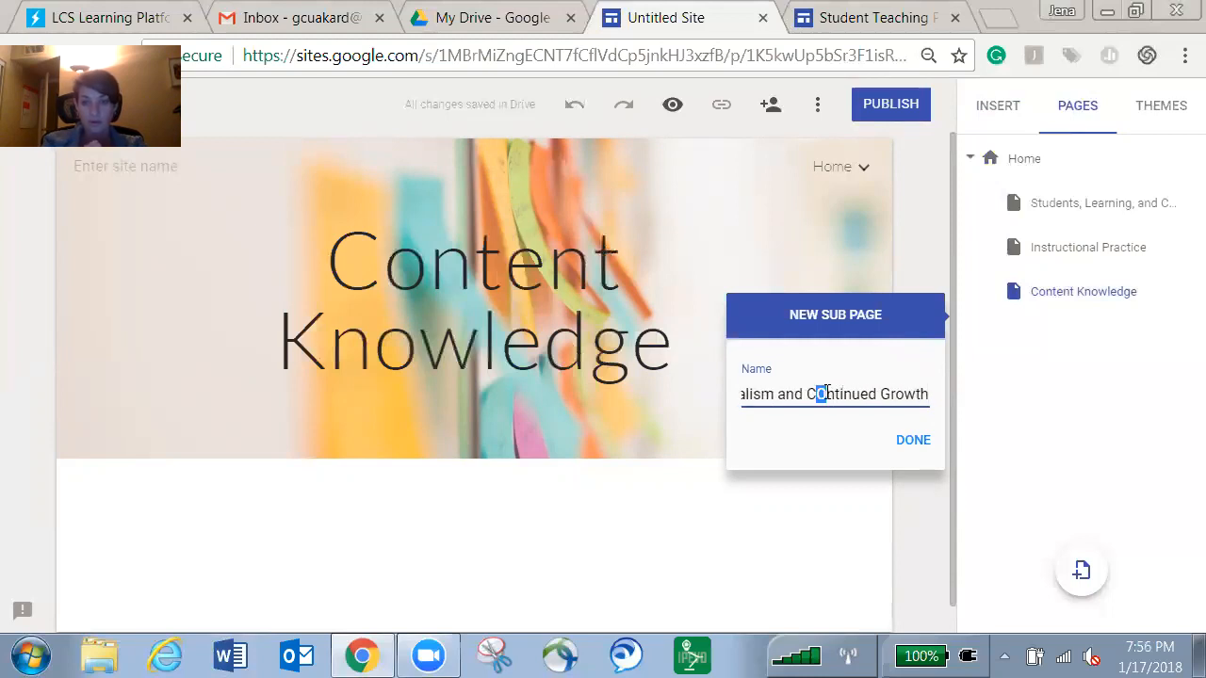
pyautogui.write('o')
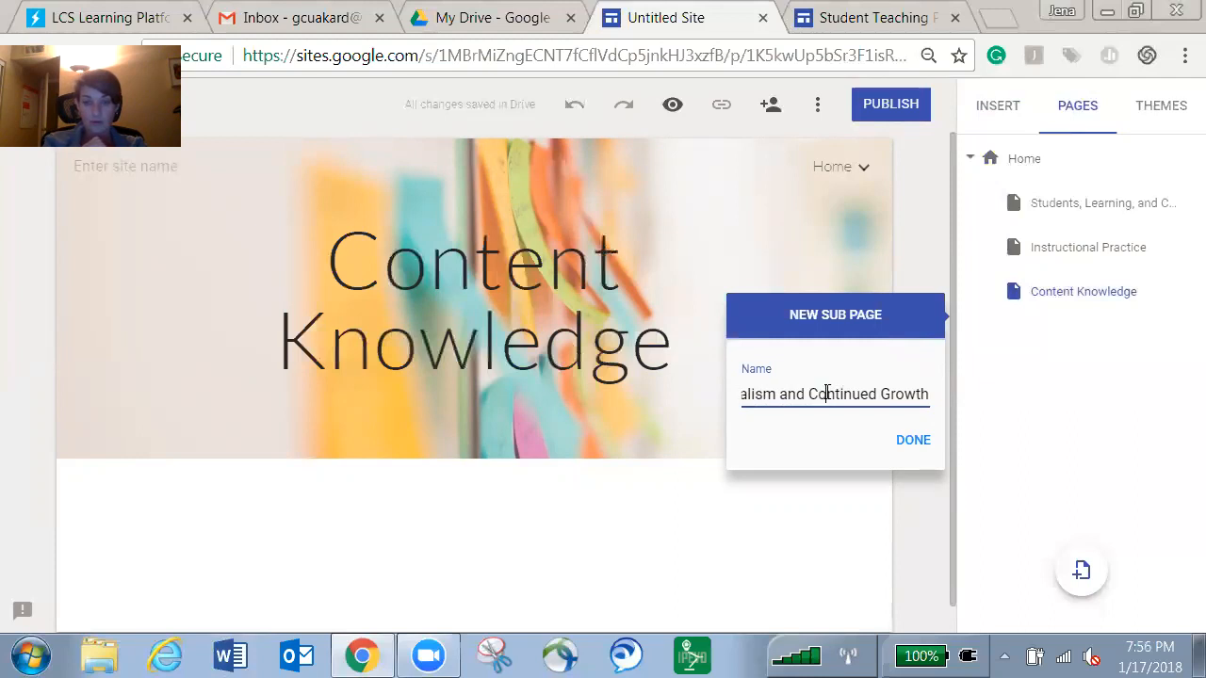
pyautogui.click(909, 439)
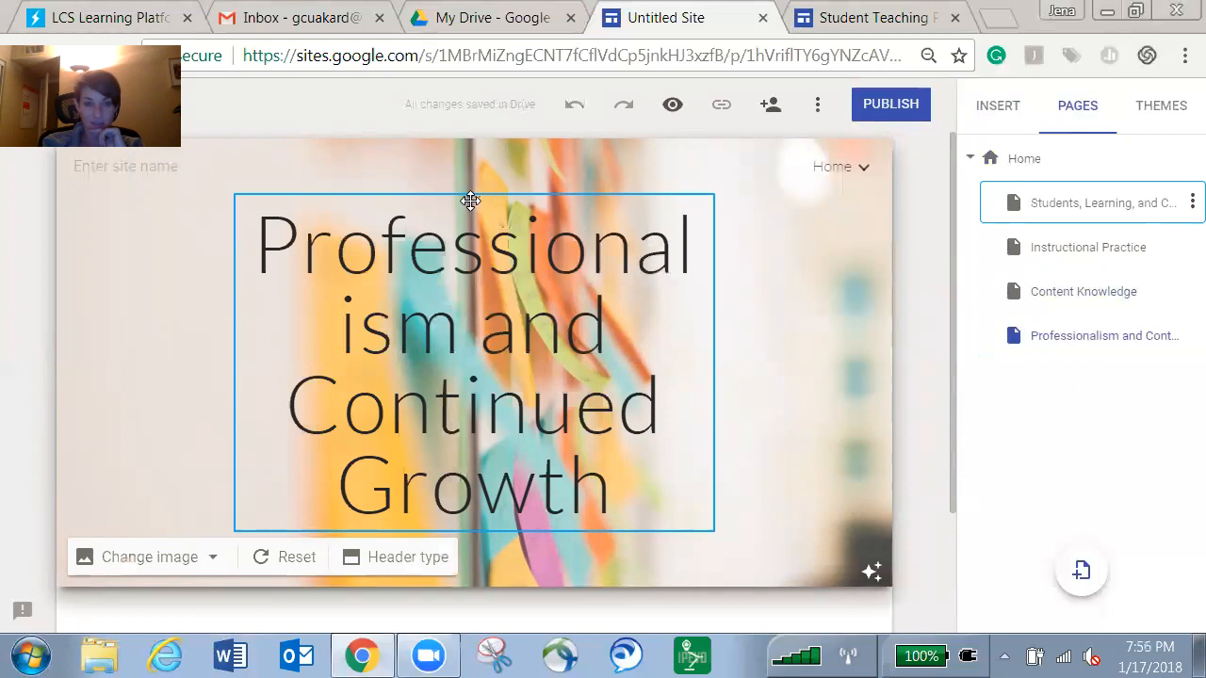
# Widen the page title box so 'Professionalism' fits one line, and recentre it.
pyautogui.click(477, 201)
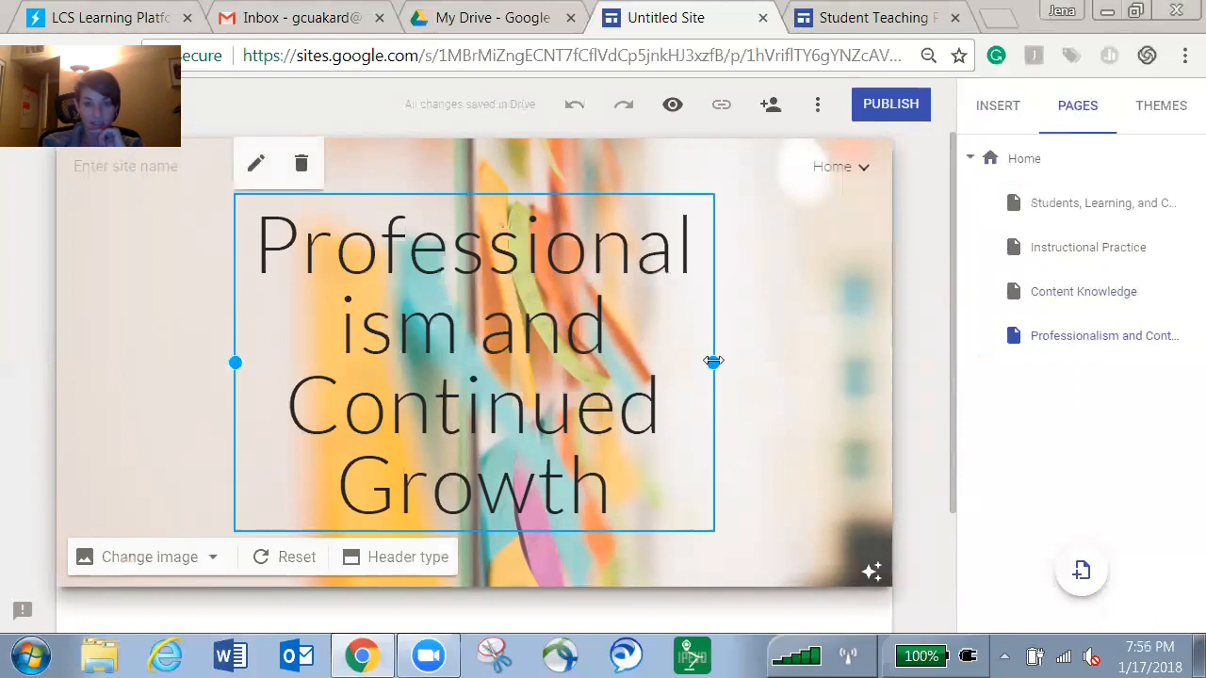
pyautogui.moveTo(723, 361); pyautogui.dragTo(838, 361)
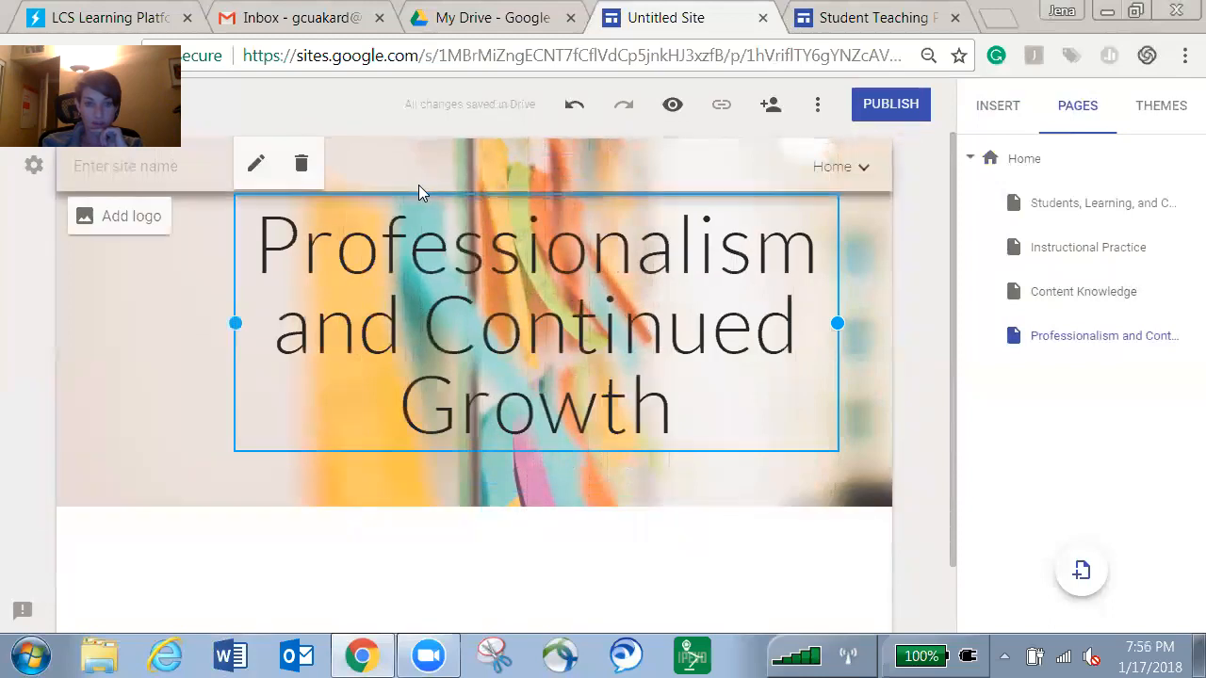
pyautogui.moveTo(524, 193); pyautogui.dragTo(497, 201)
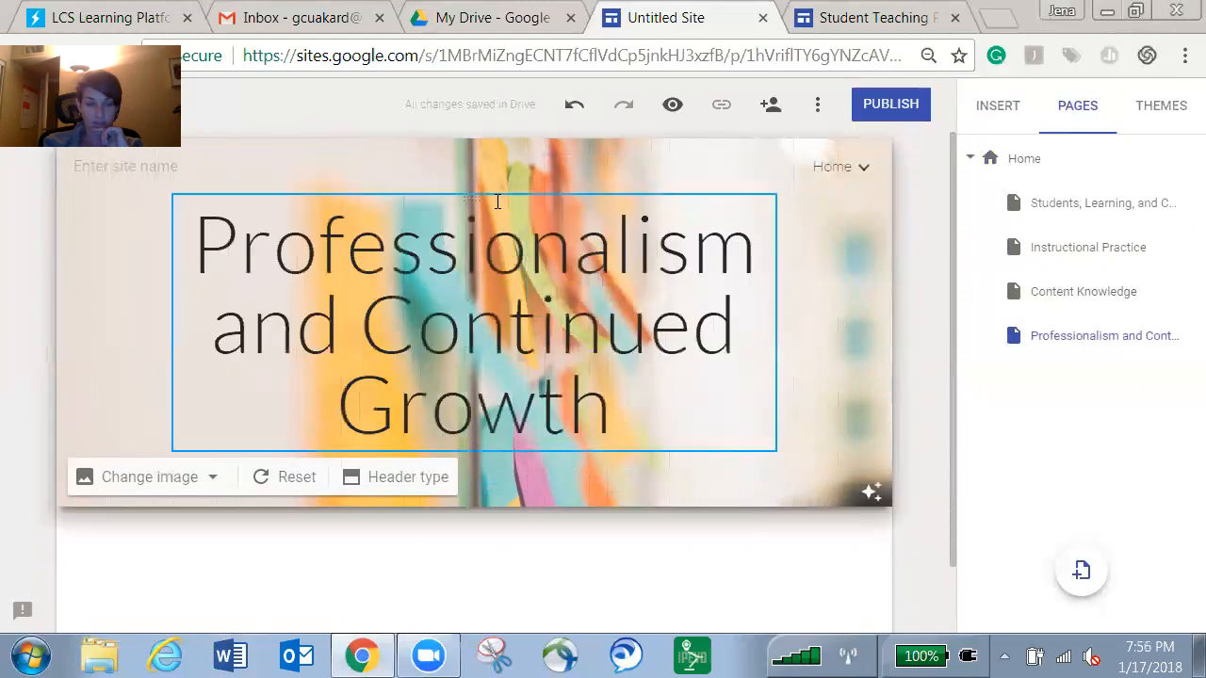
# Change the title to 'Professionalism & Continued Growth' and compare with the example site.
pyautogui.doubleClick(336, 330)
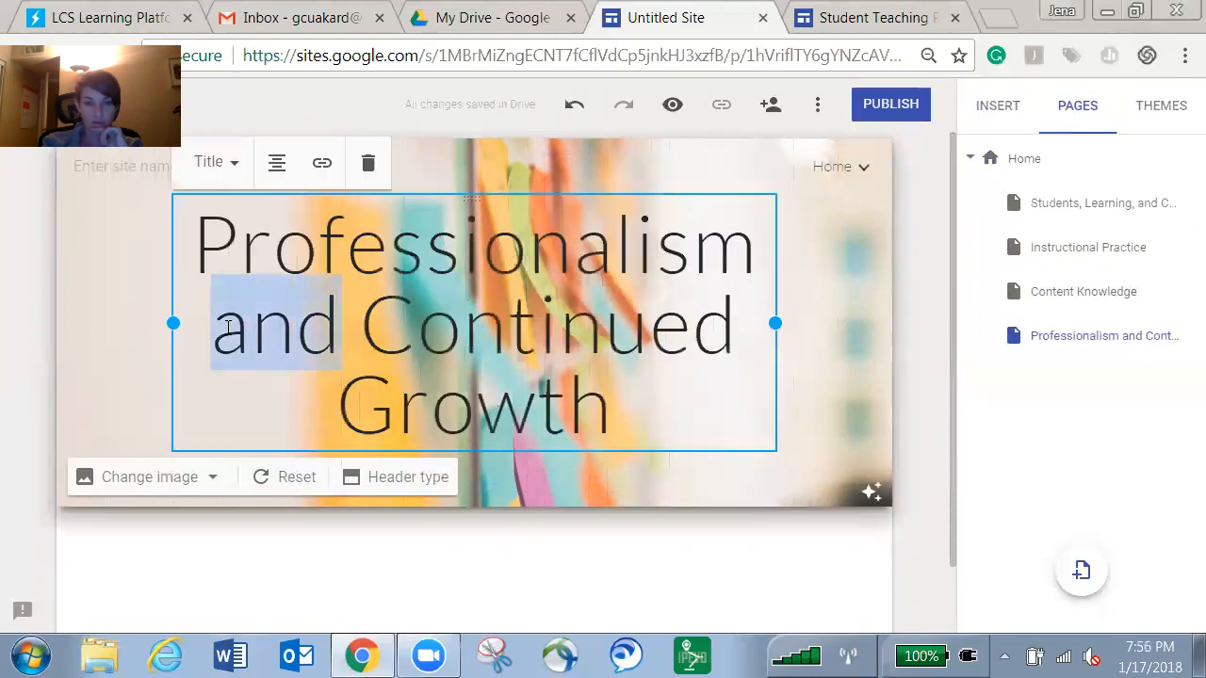
pyautogui.write('&')
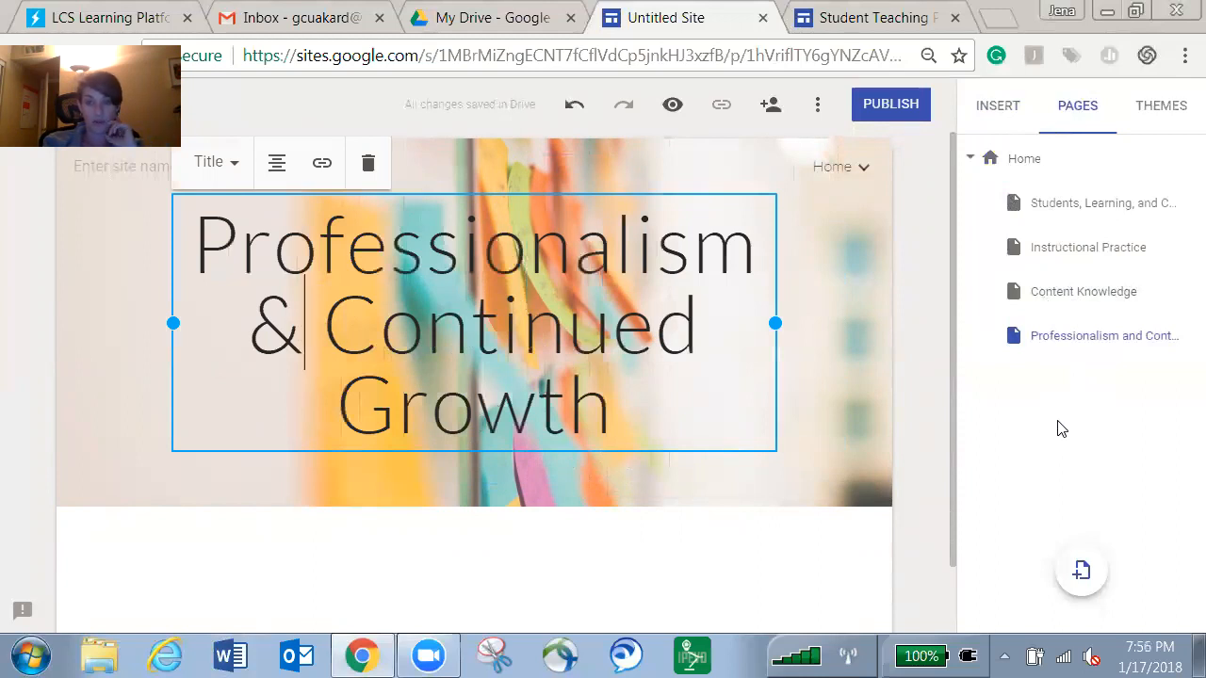
pyautogui.click(863, 25)
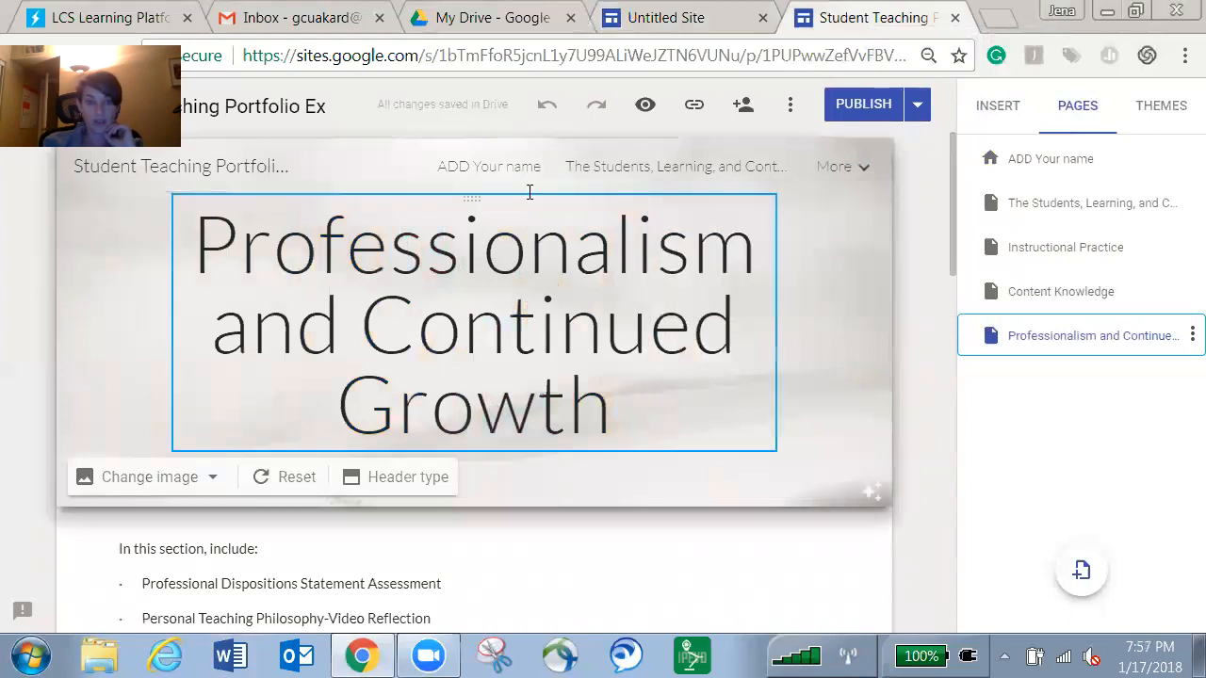
# Rename the home page from 'ADD Your name' to the site owner's name via Rename page.
pyautogui.click(1036, 165)
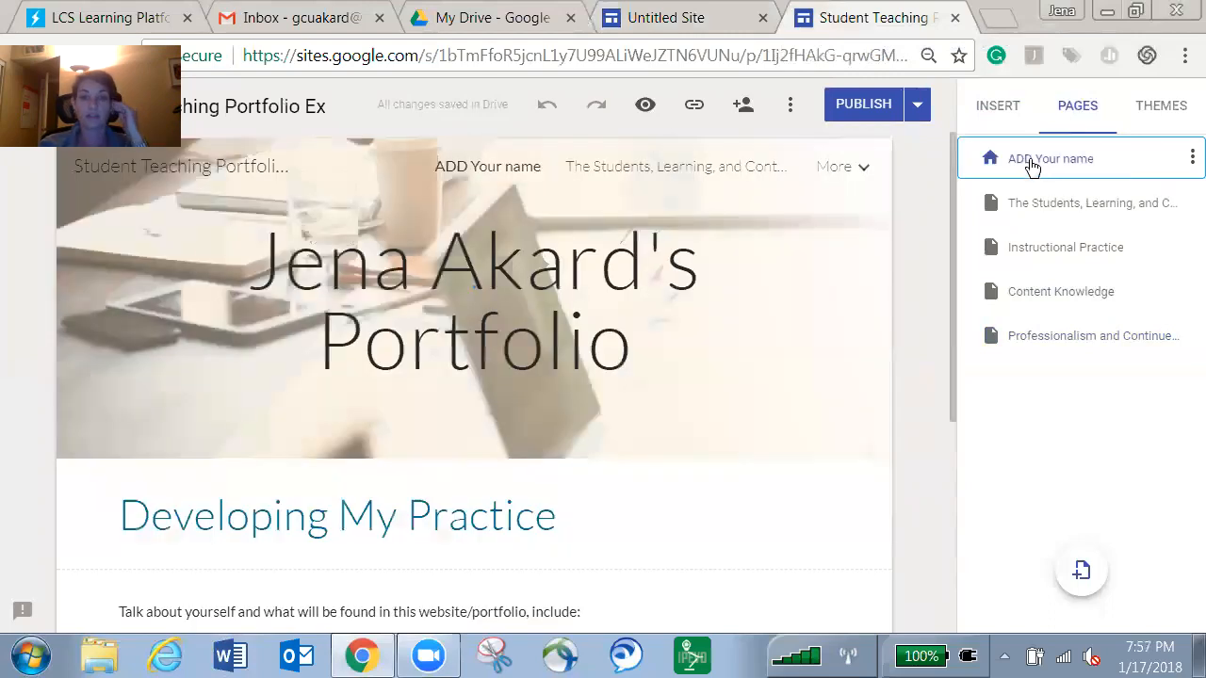
pyautogui.click(1192, 158)
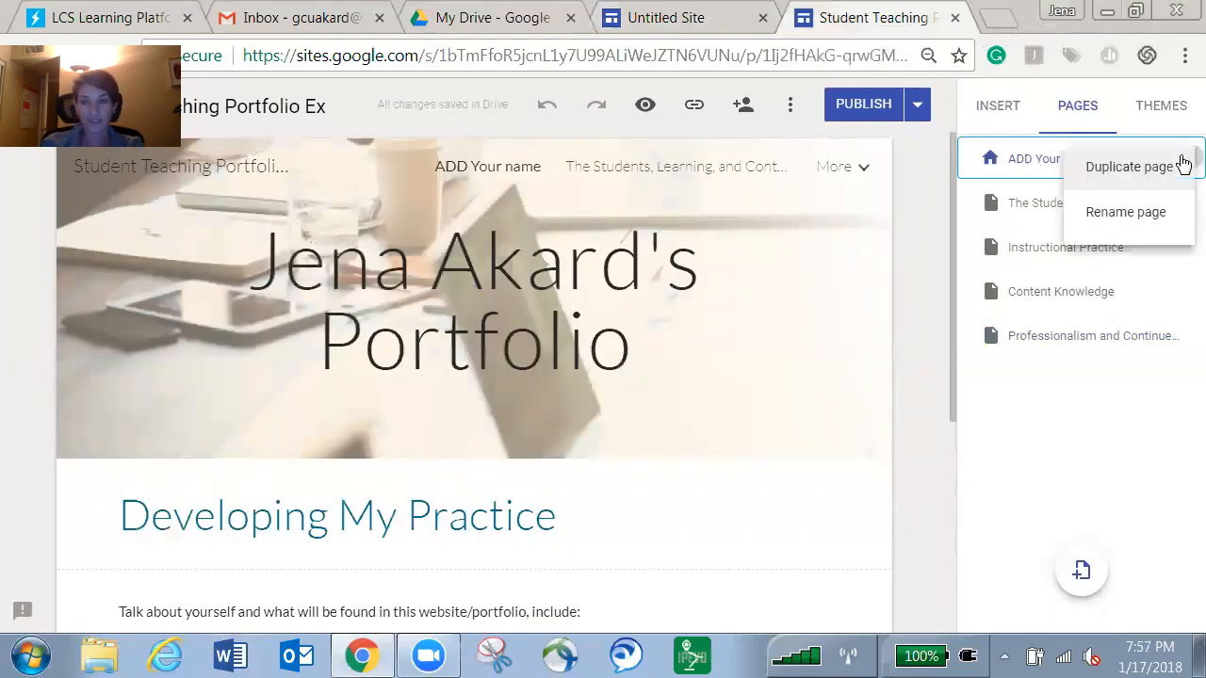
pyautogui.click(1068, 215)
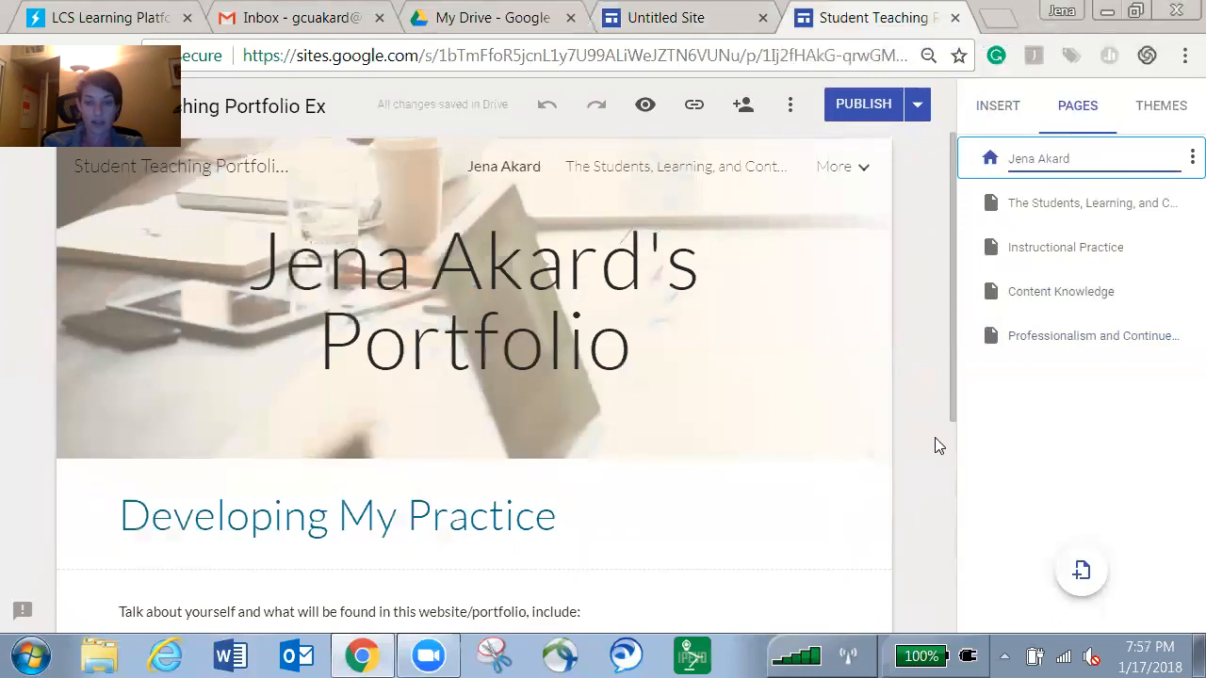
pyautogui.scroll(-3, 937, 442)
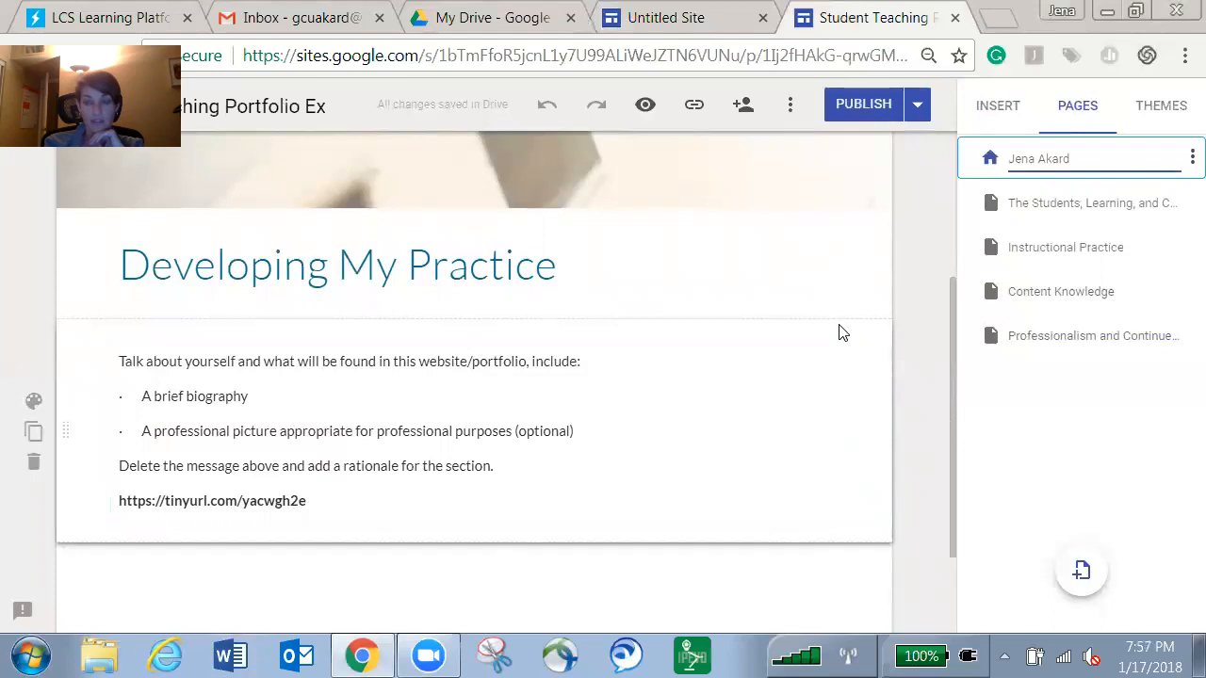
pyautogui.scroll(3, 868, 330)
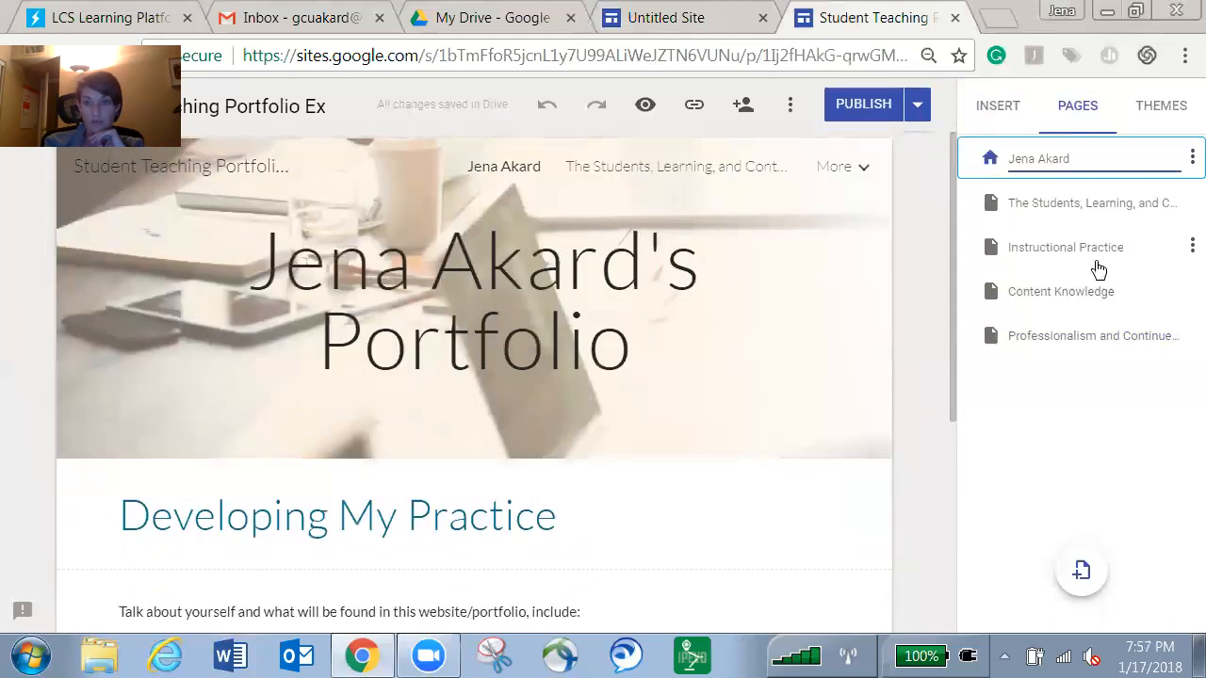
# On The Students, Learning, and Content Knowledge page, delete the 'Clinical Practice Evaluation 4' bullet line.
pyautogui.click(1071, 204)
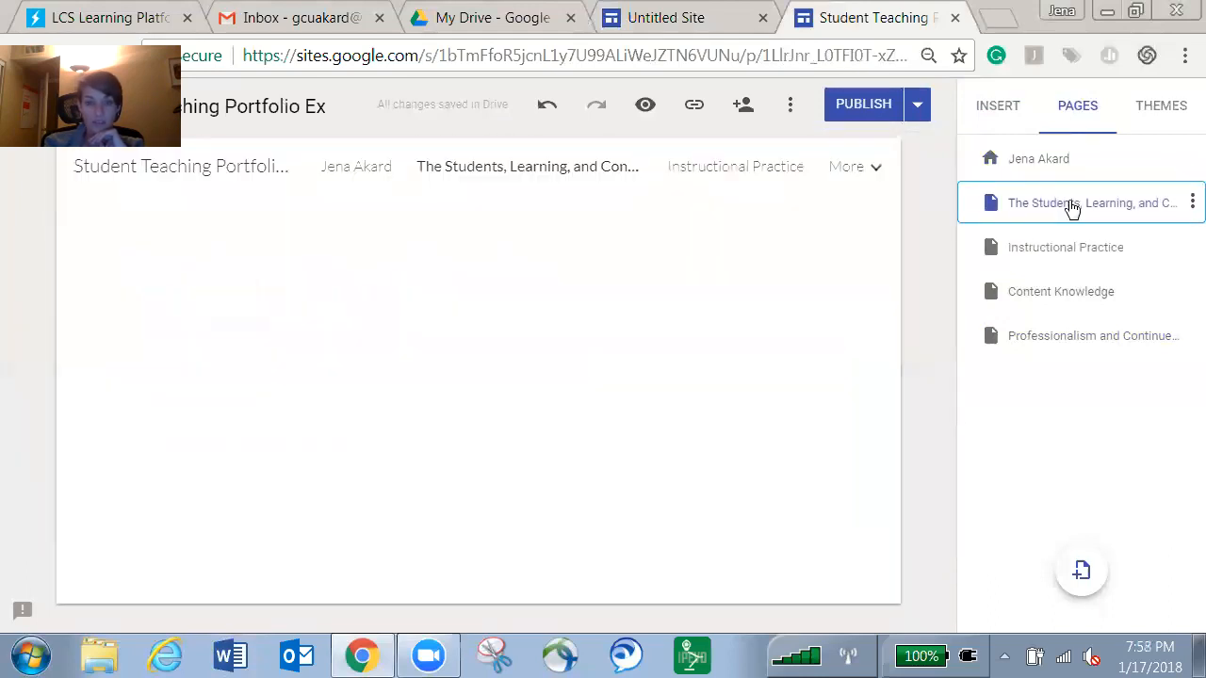
pyautogui.scroll(-2, 884, 294)
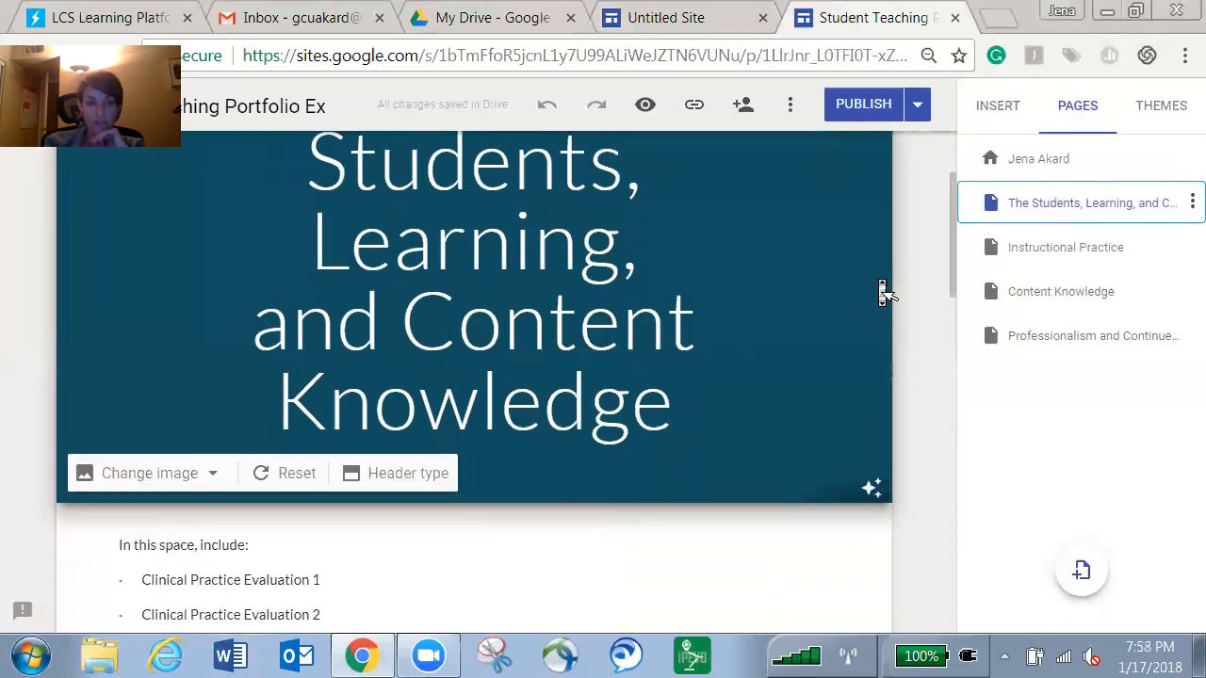
pyautogui.scroll(-2, 883, 294)
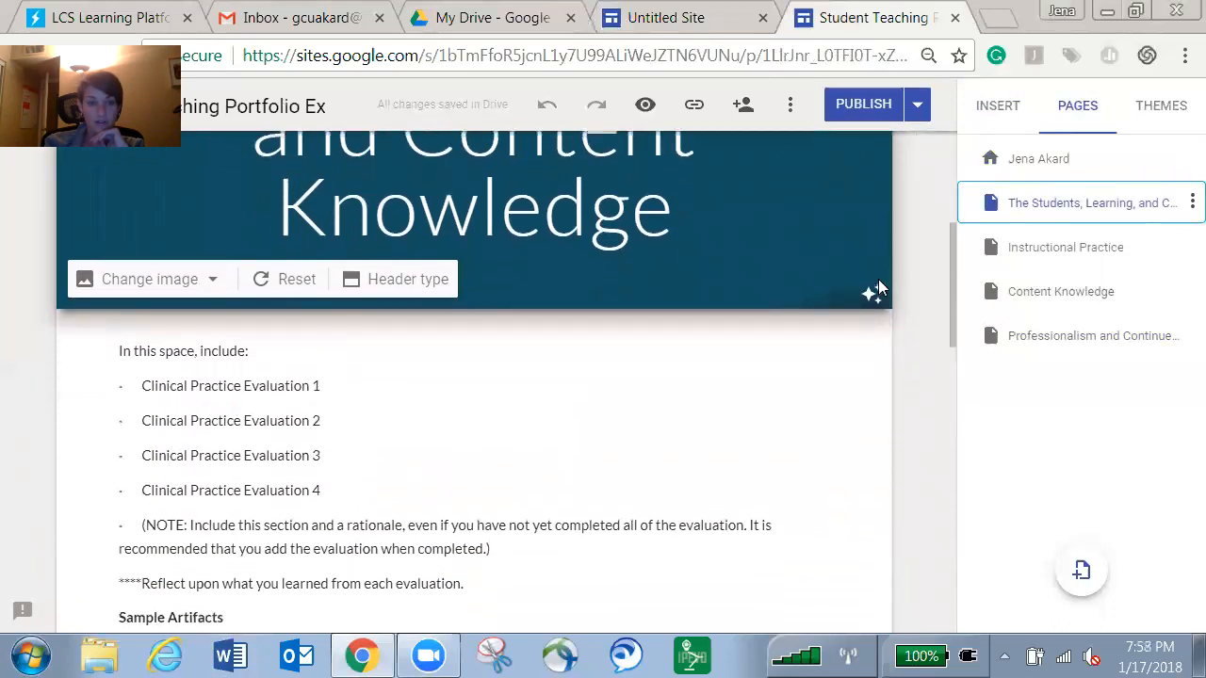
pyautogui.scroll(-1, 851, 342)
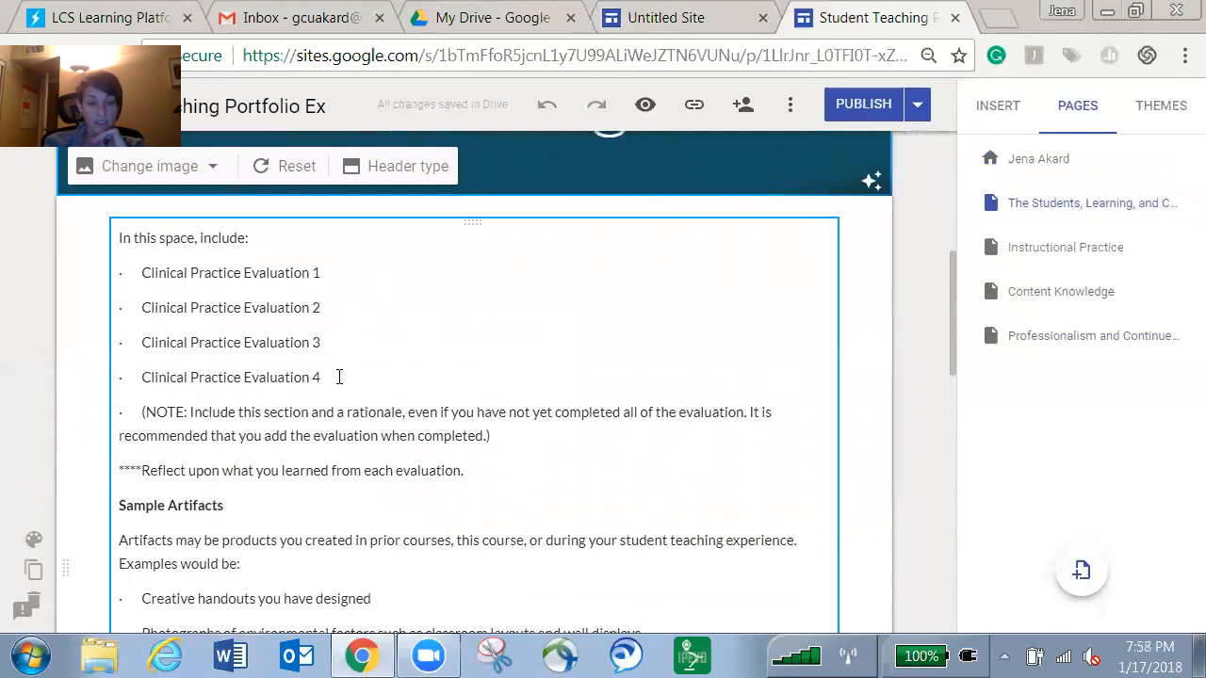
pyautogui.moveTo(322, 377); pyautogui.dragTo(153, 377)
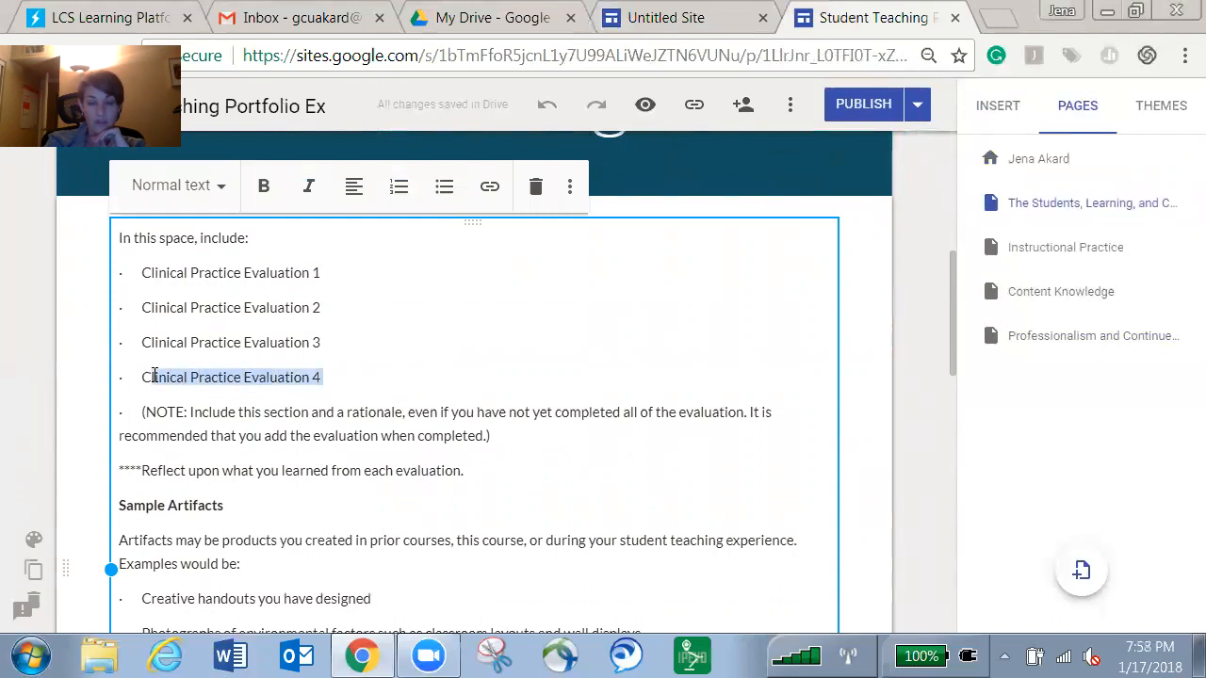
pyautogui.press('BackSpace')
pyautogui.press('BackSpace')
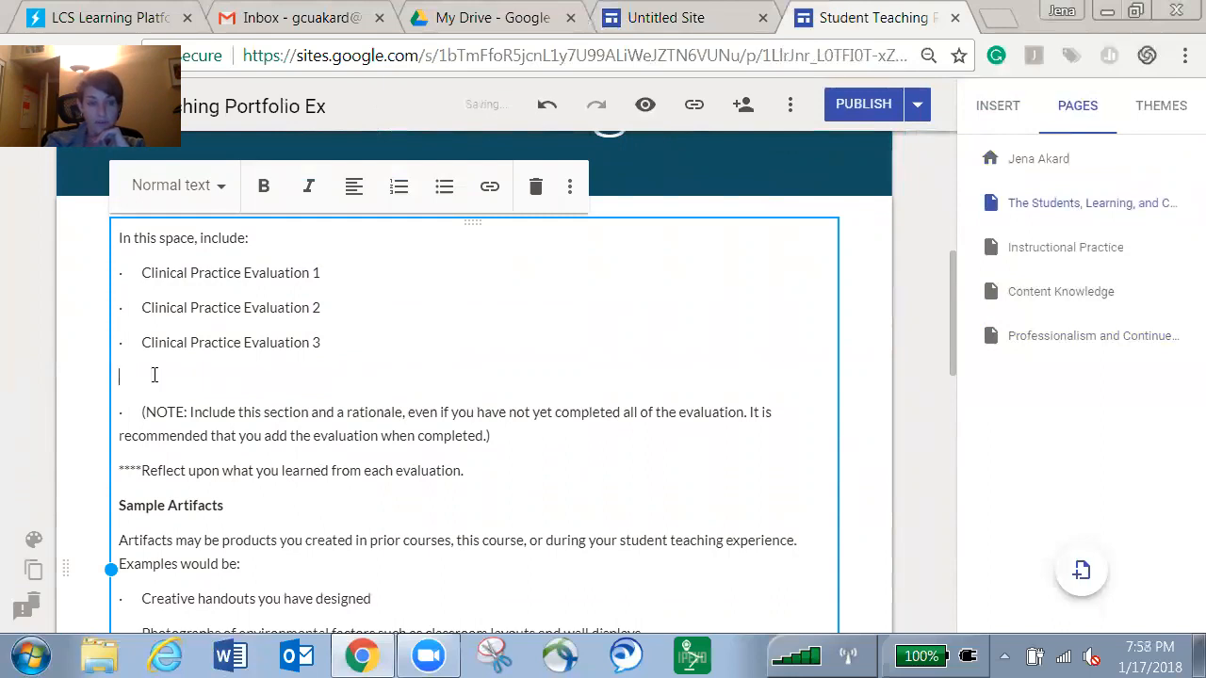
pyautogui.press('BackSpace')
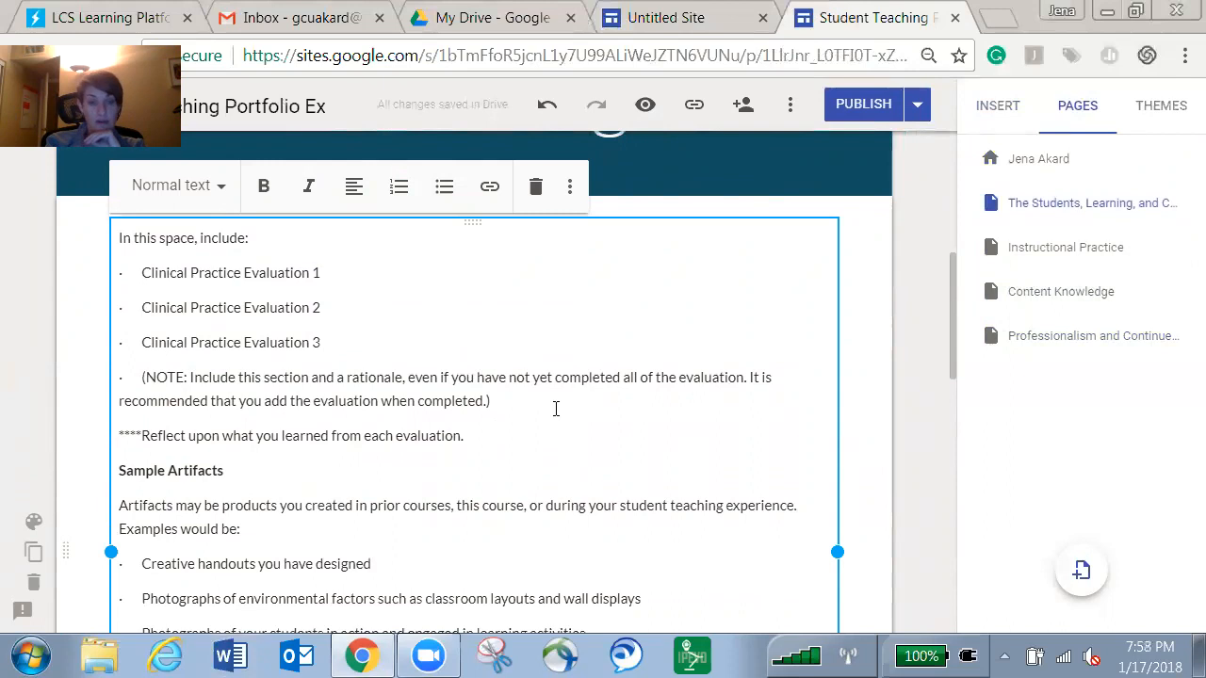
pyautogui.scroll(-2, 556, 415)
pyautogui.scroll(1, 558, 421)
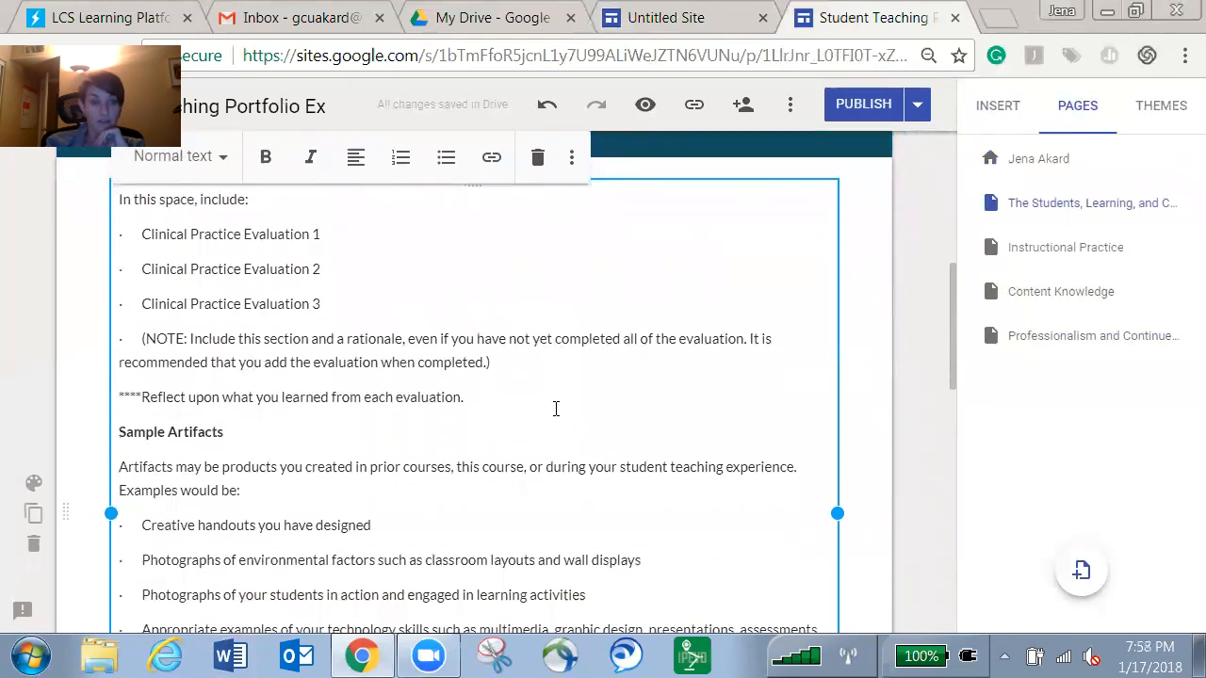
pyautogui.scroll(-1, 558, 414)
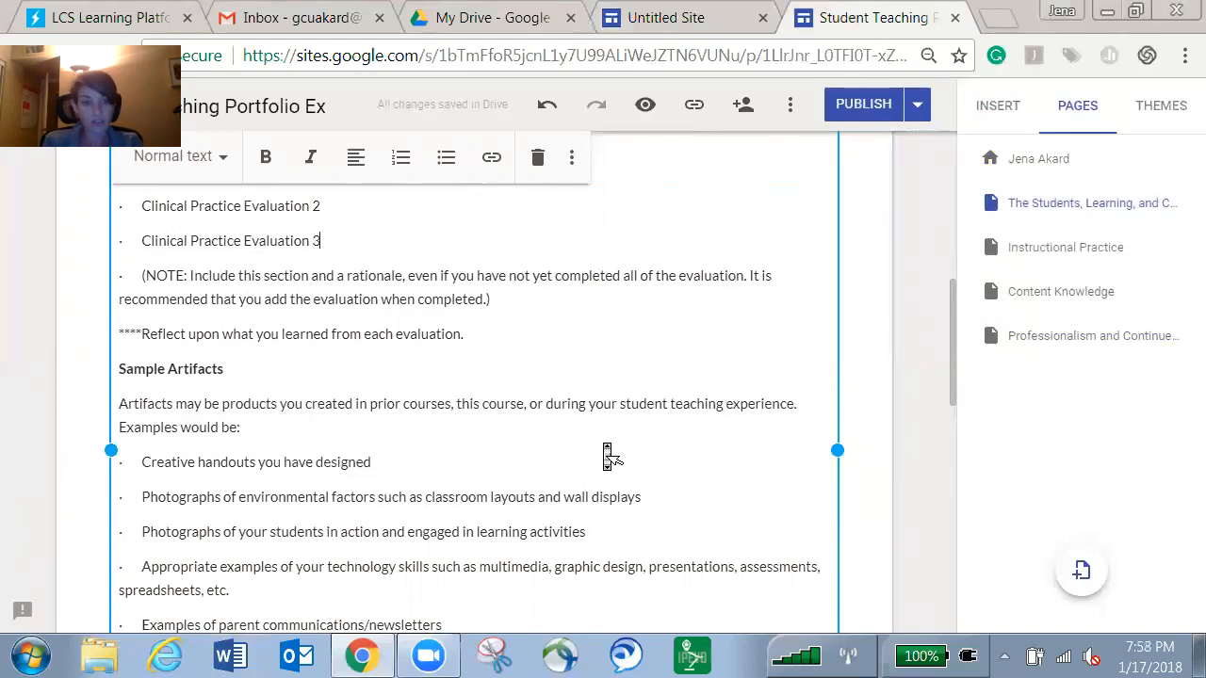
pyautogui.scroll(-3, 605, 443)
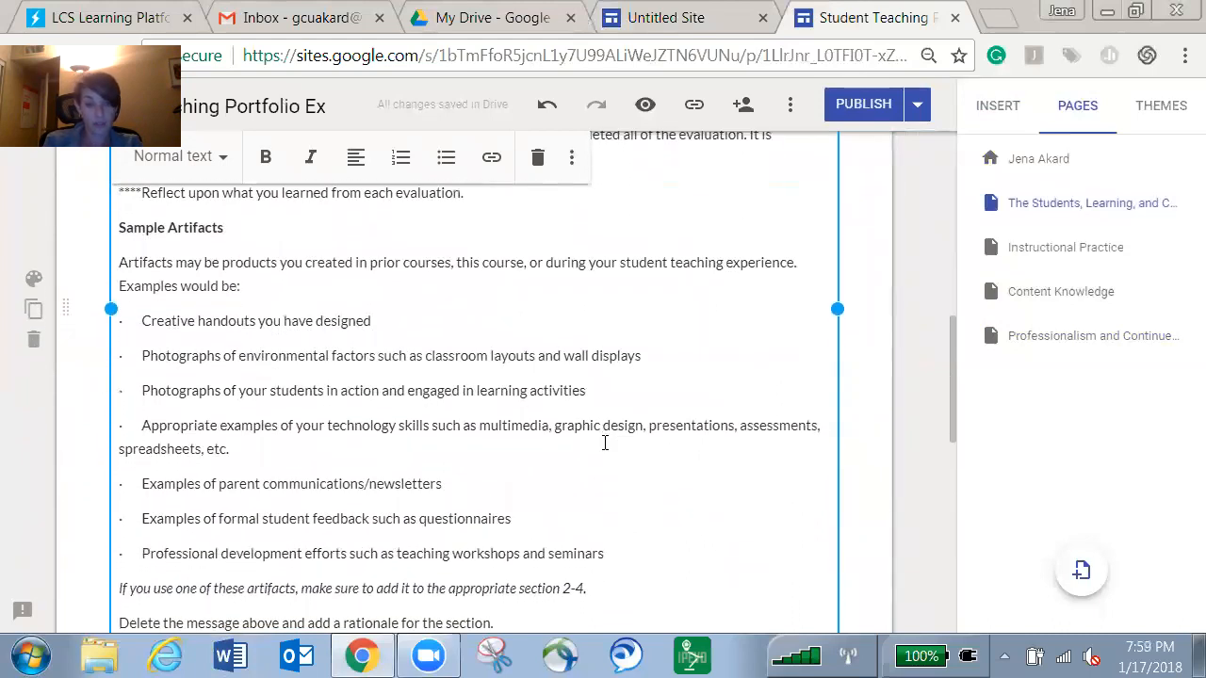
pyautogui.scroll(-1, 605, 443)
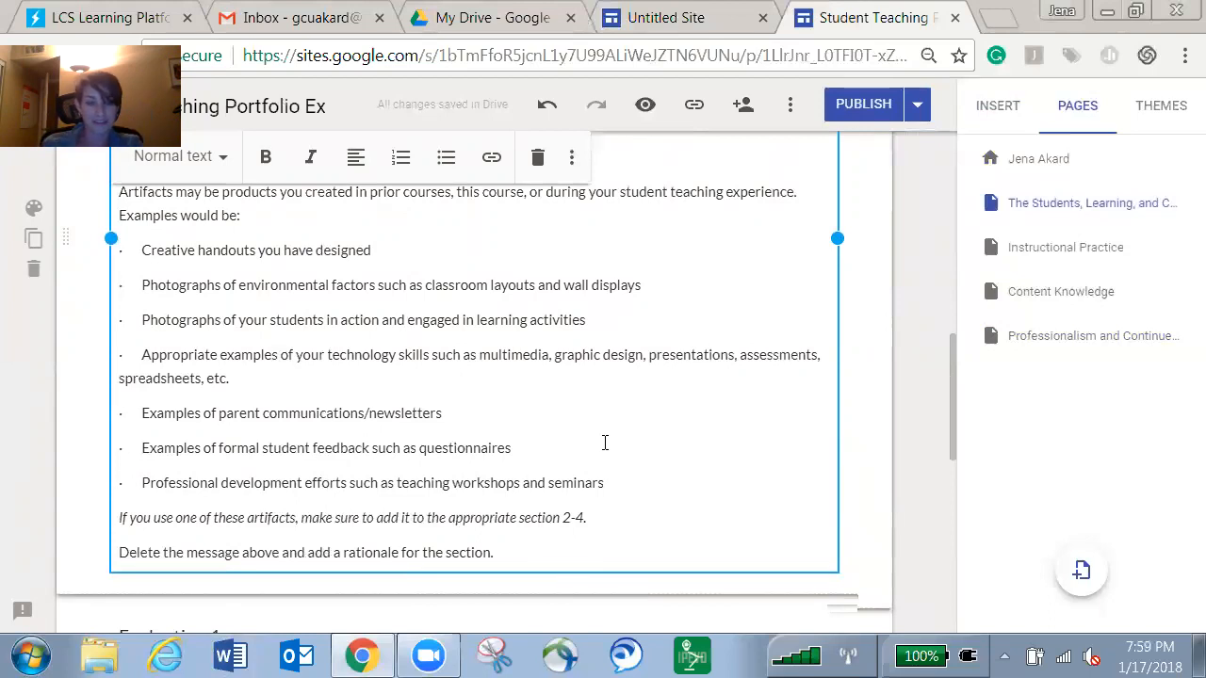
pyautogui.scroll(-3, 605, 443)
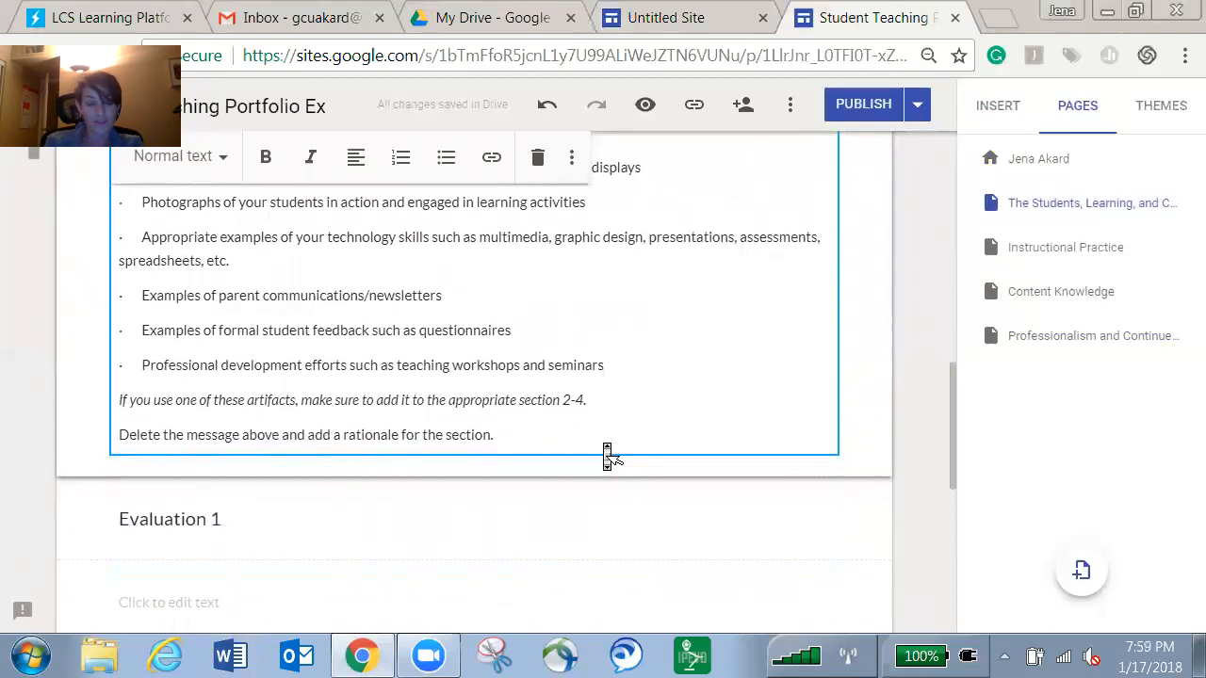
pyautogui.scroll(4, 605, 443)
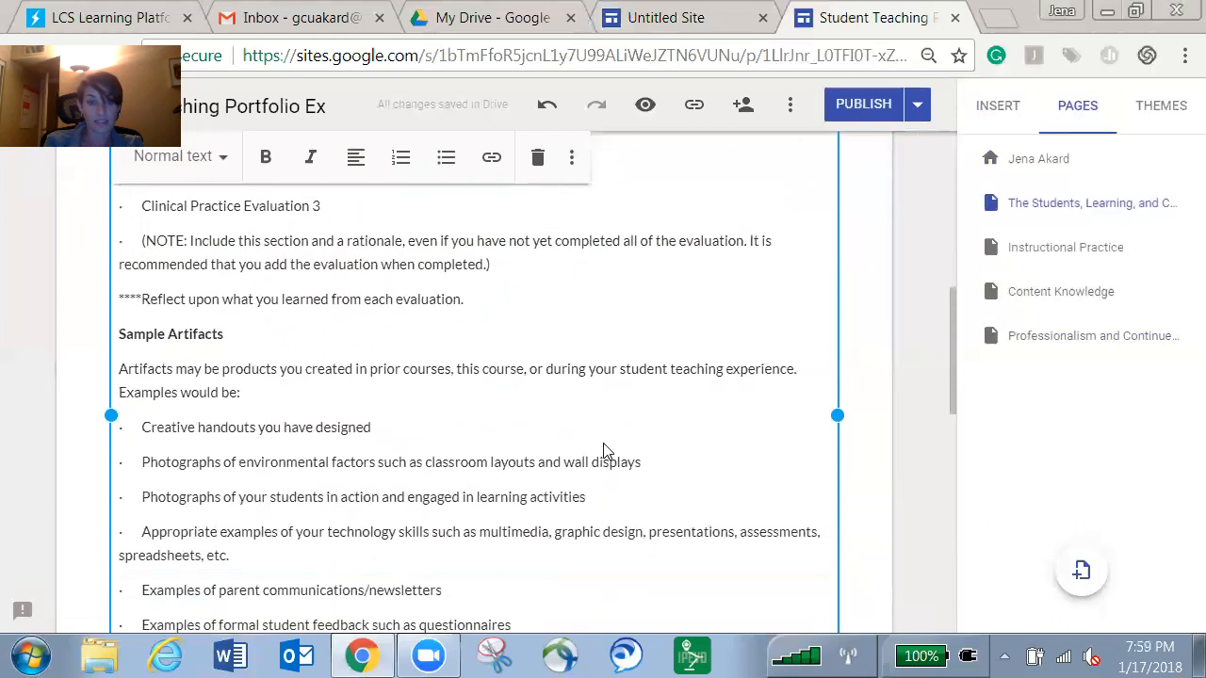
pyautogui.scroll(3, 423, 449)
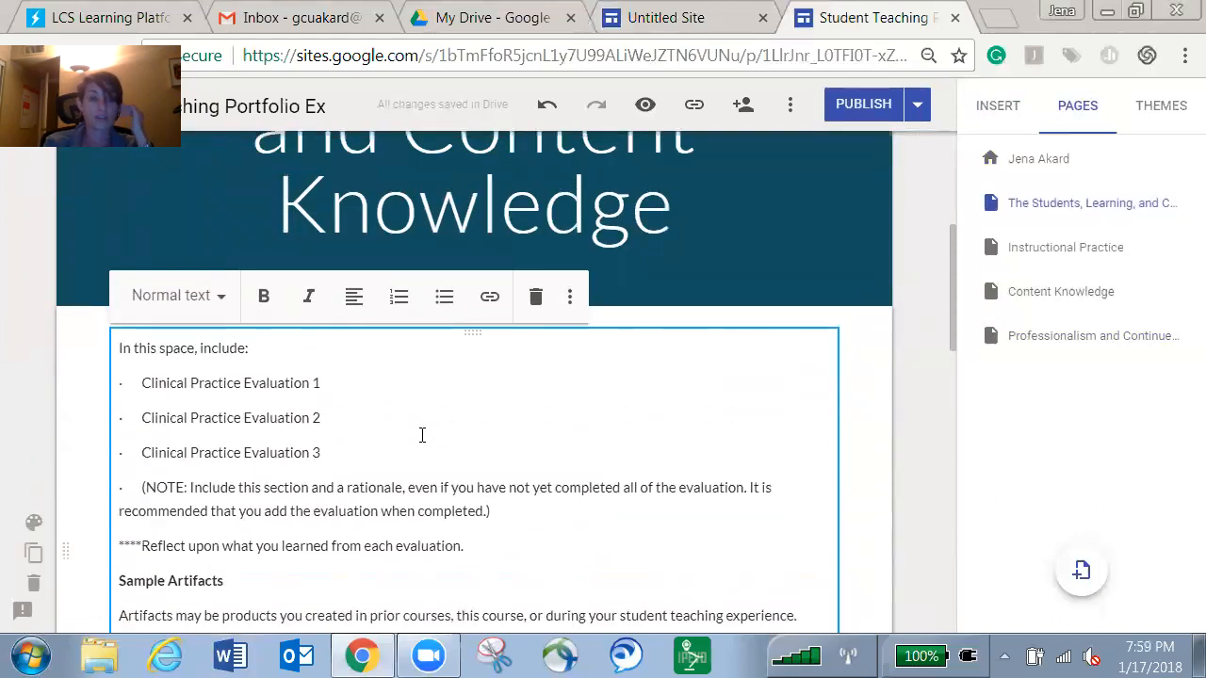
pyautogui.middleClick(417, 457)
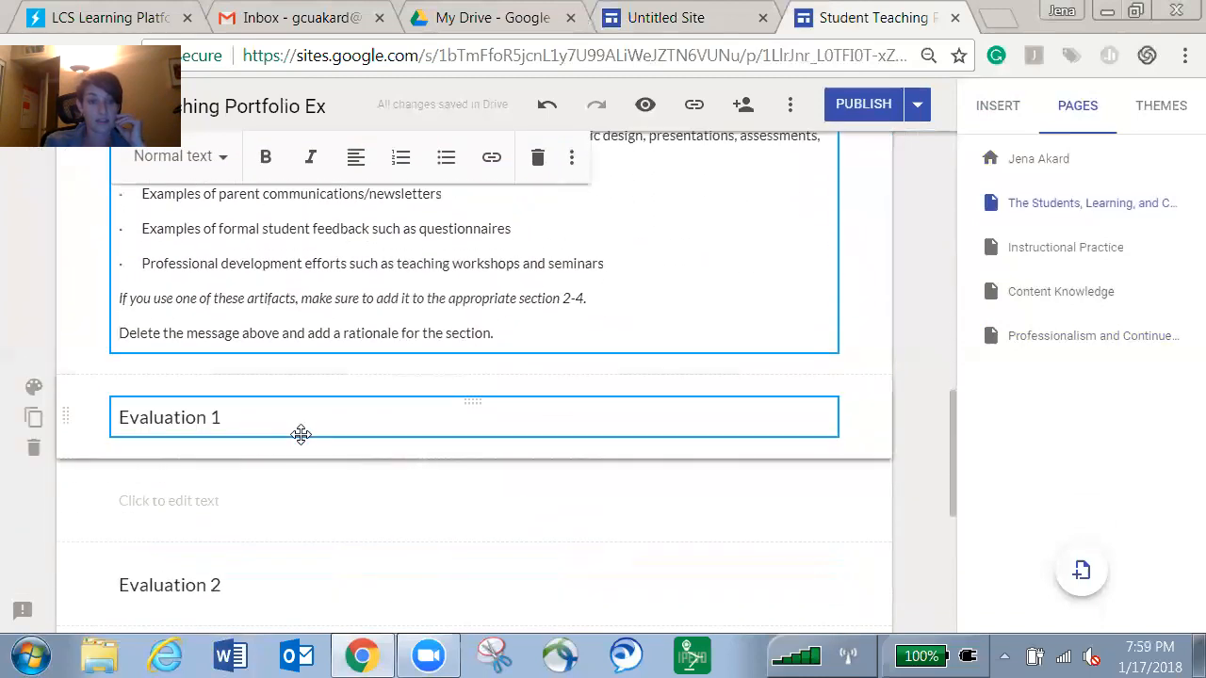
# Add a trial text box from the Insert panel, then delete that empty section again.
pyautogui.click(1001, 107)
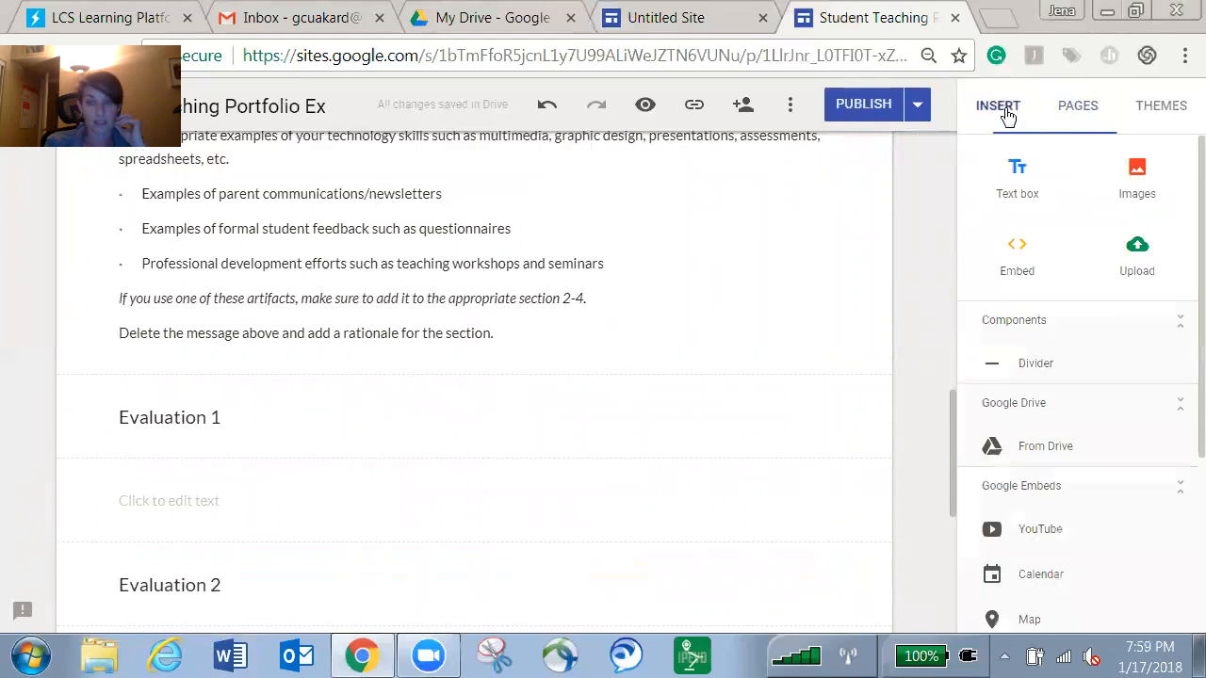
pyautogui.click(1019, 175)
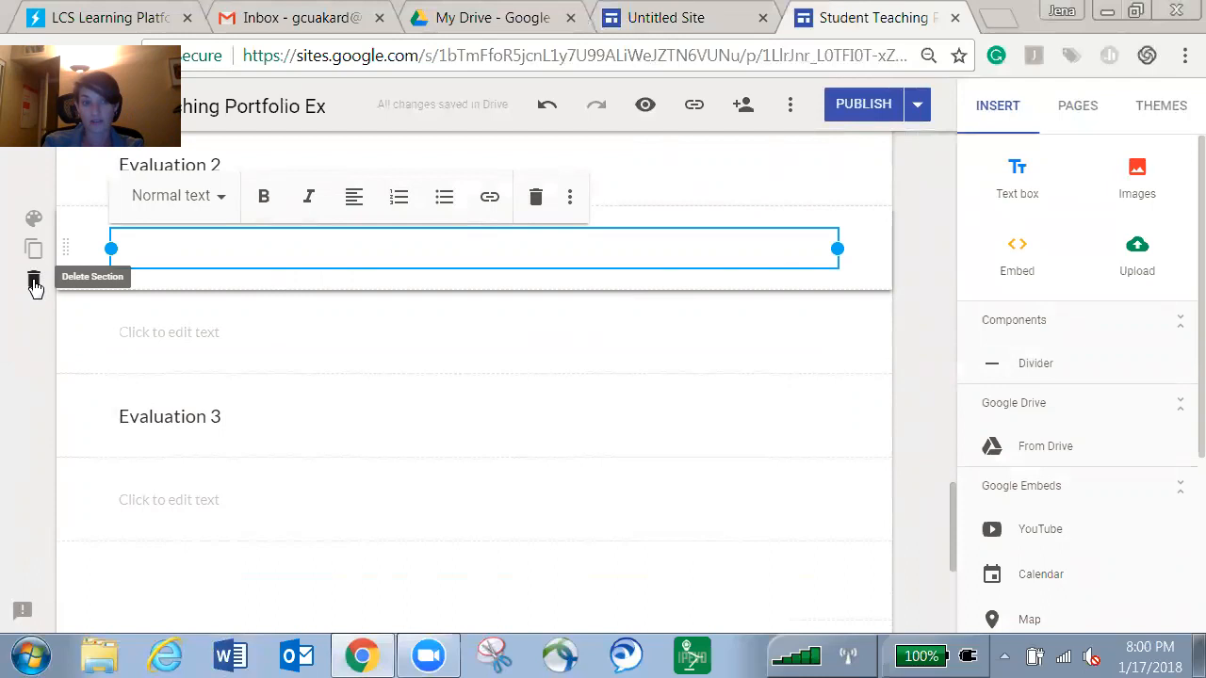
pyautogui.click(34, 283)
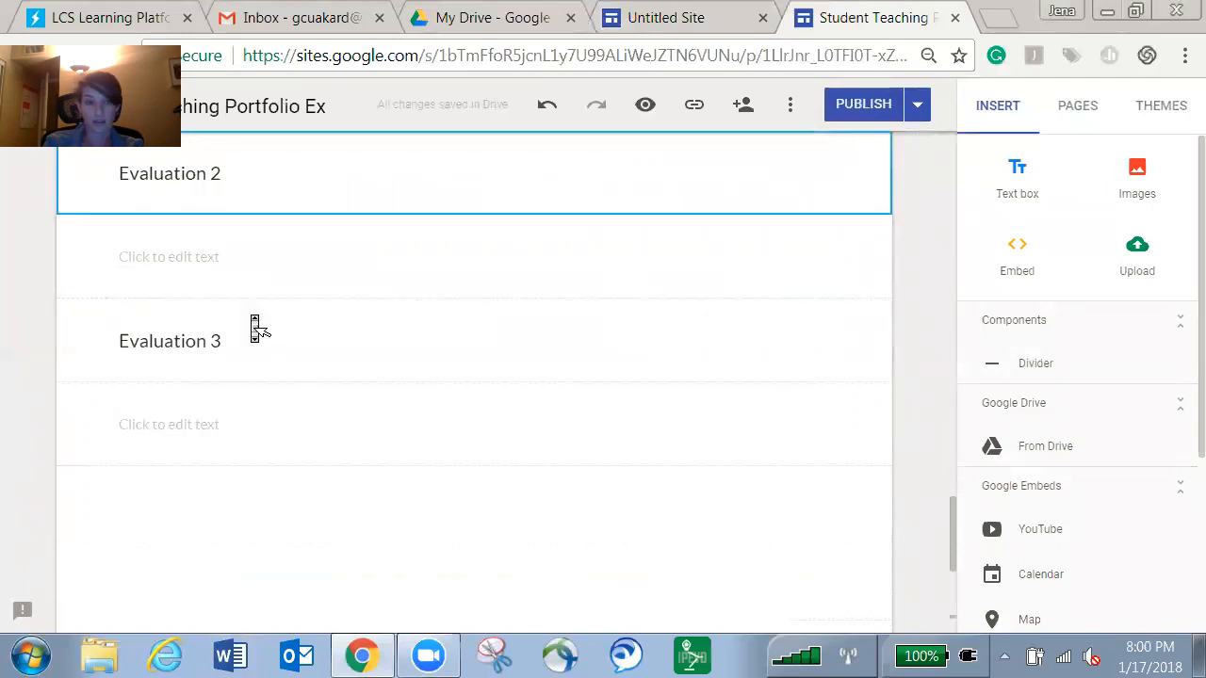
pyautogui.scroll(3, 254, 327)
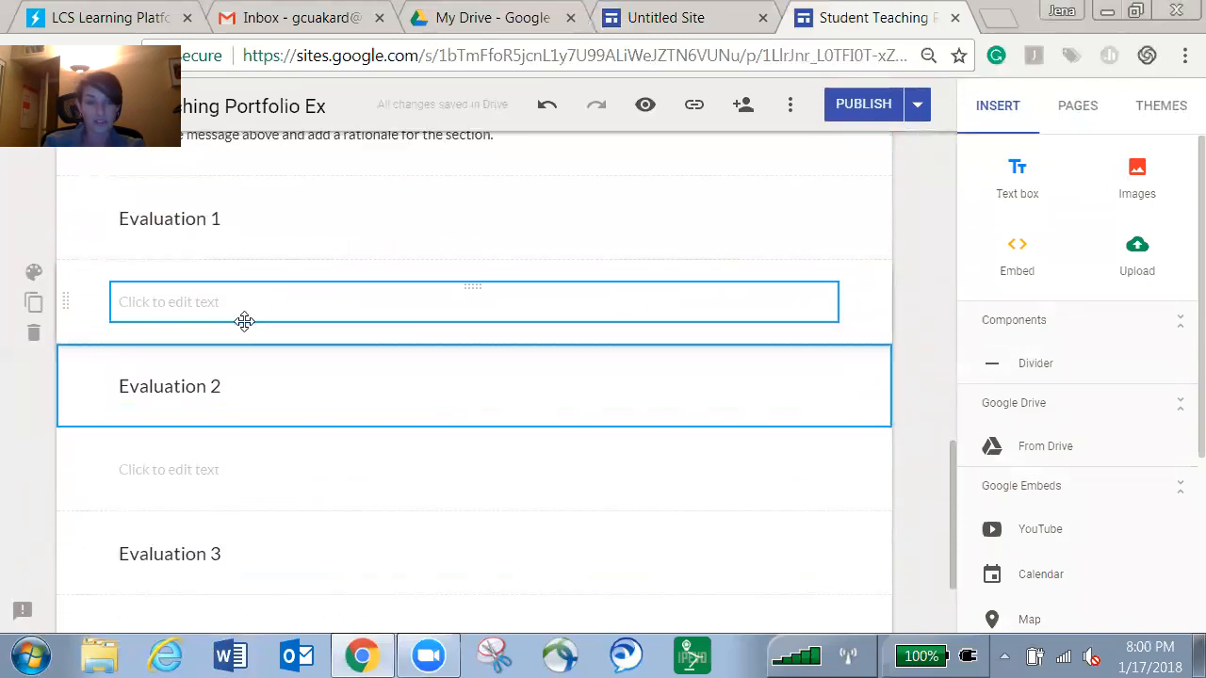
pyautogui.scroll(1, 188, 226)
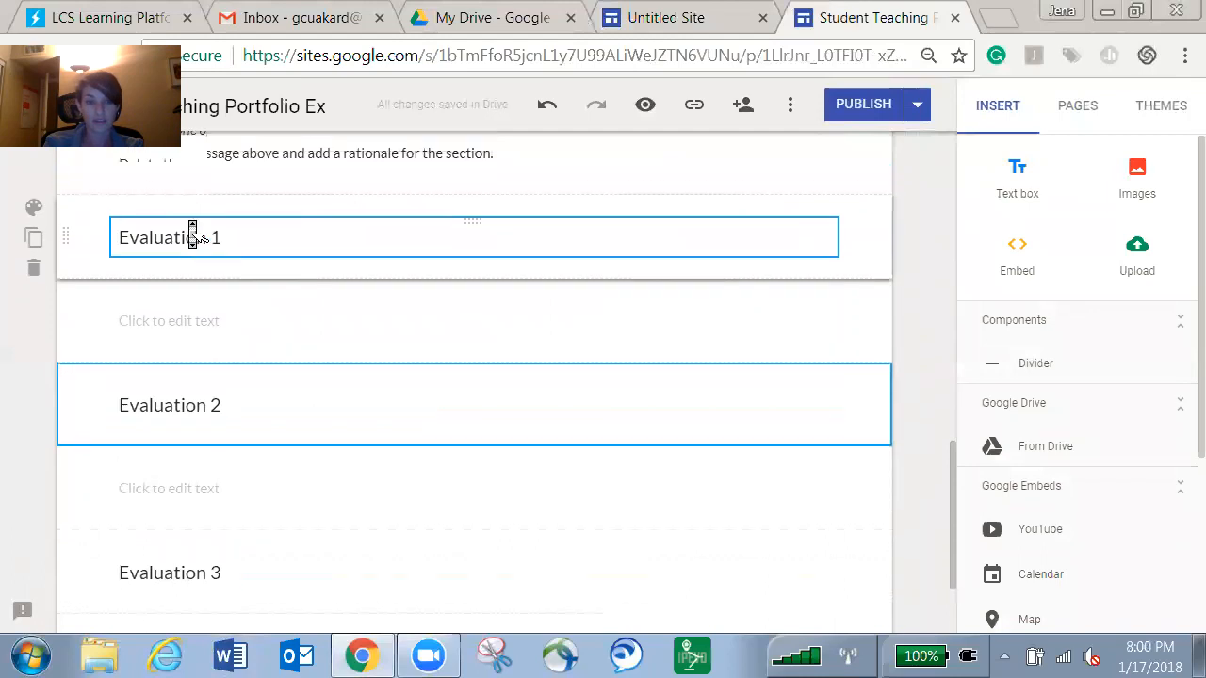
pyautogui.click(187, 270)
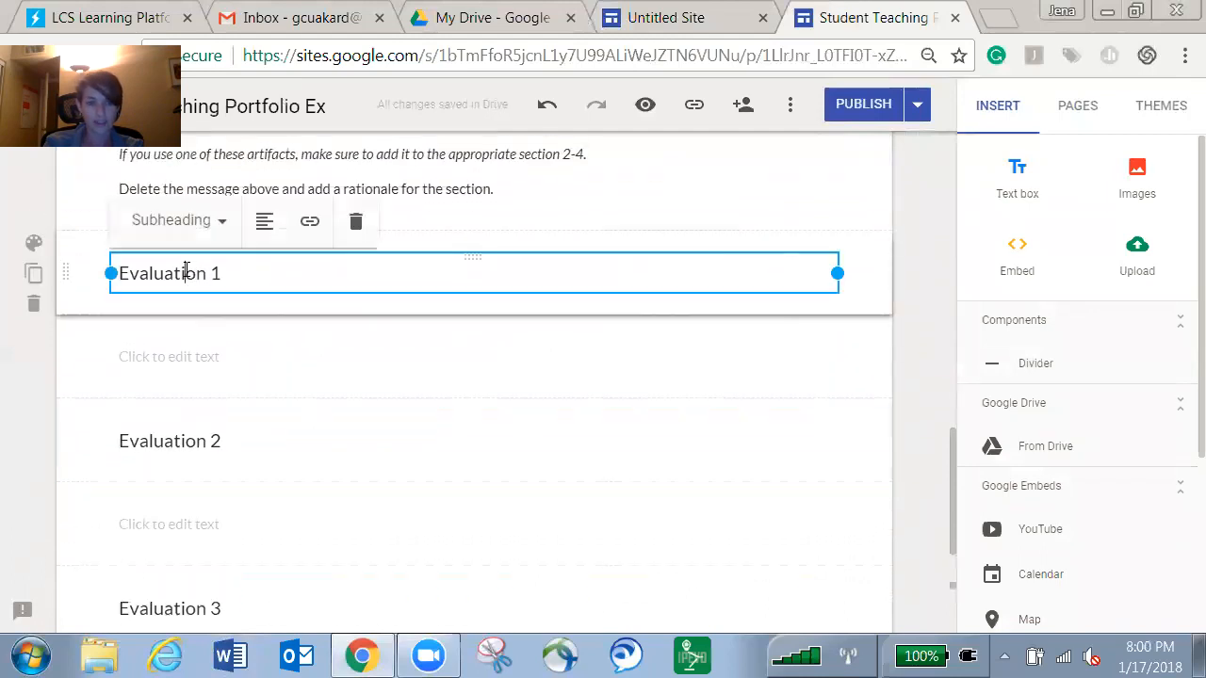
# Duplicate the Evaluation 1 section, retitle the copy Evaluation 4, then delete it.
pyautogui.click(33, 272)
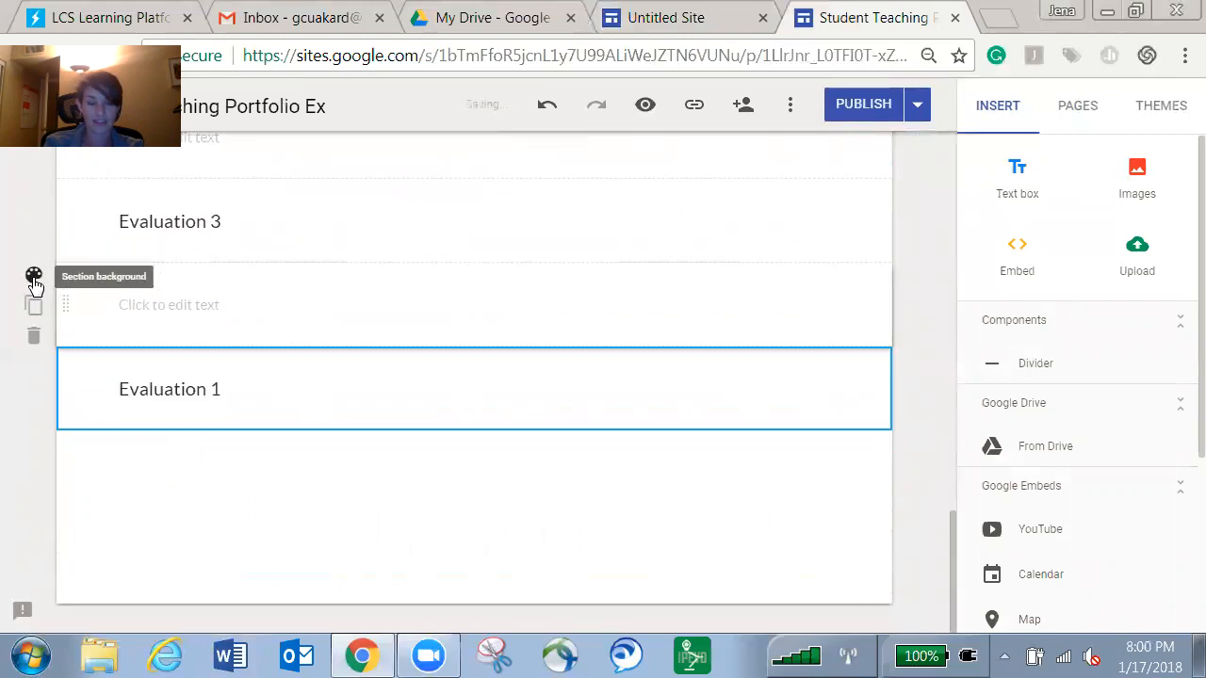
pyautogui.click(243, 377)
pyautogui.press('BackSpace')
pyautogui.write('4')
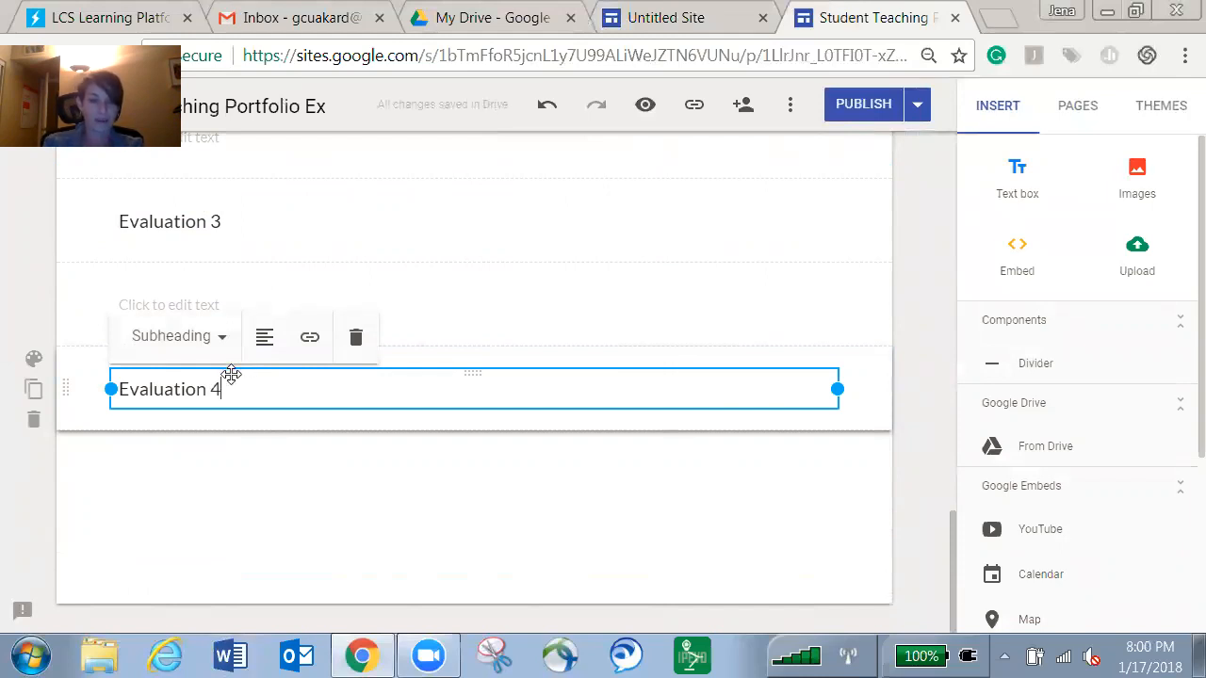
pyautogui.click(33, 421)
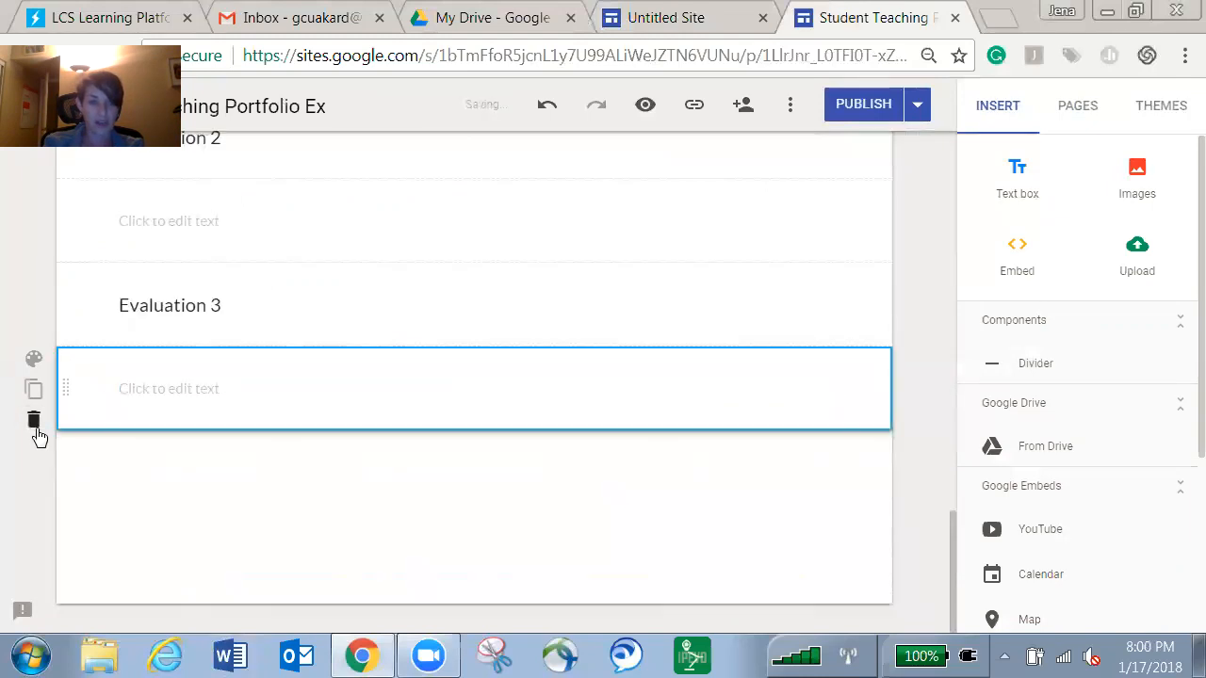
# Try Emphasis 1 and Emphasis 2 backgrounds on a section, then delete the blue section and view themes.
pyautogui.click(34, 362)
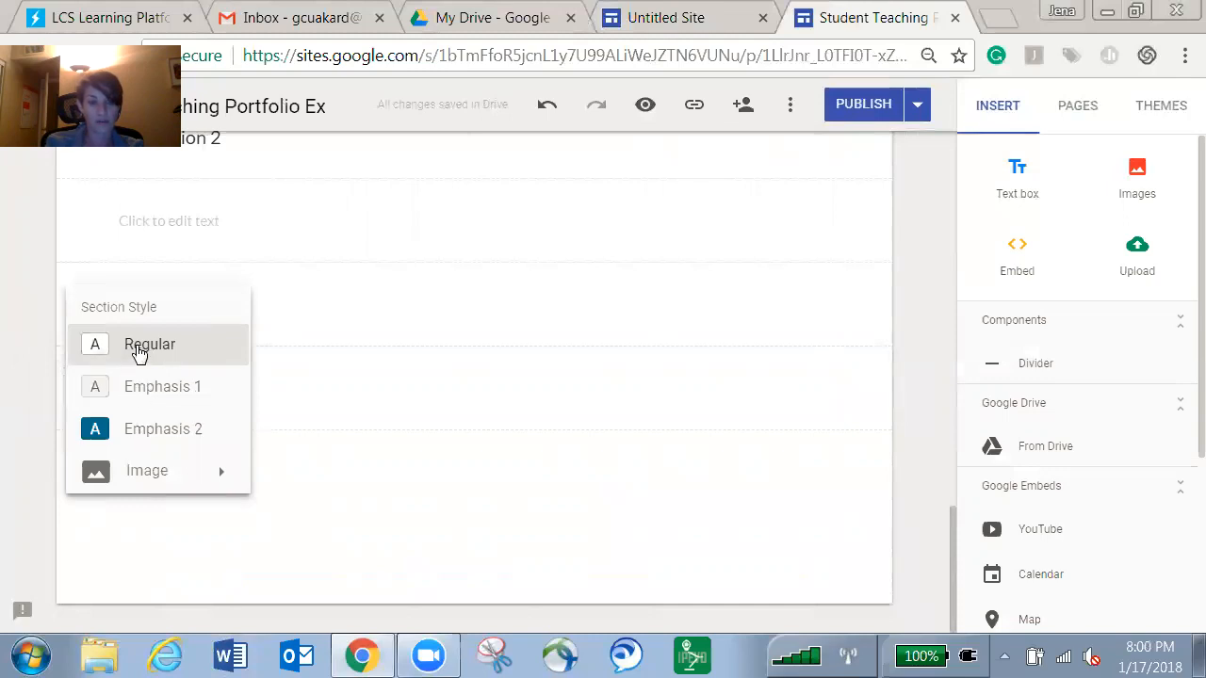
pyautogui.click(146, 394)
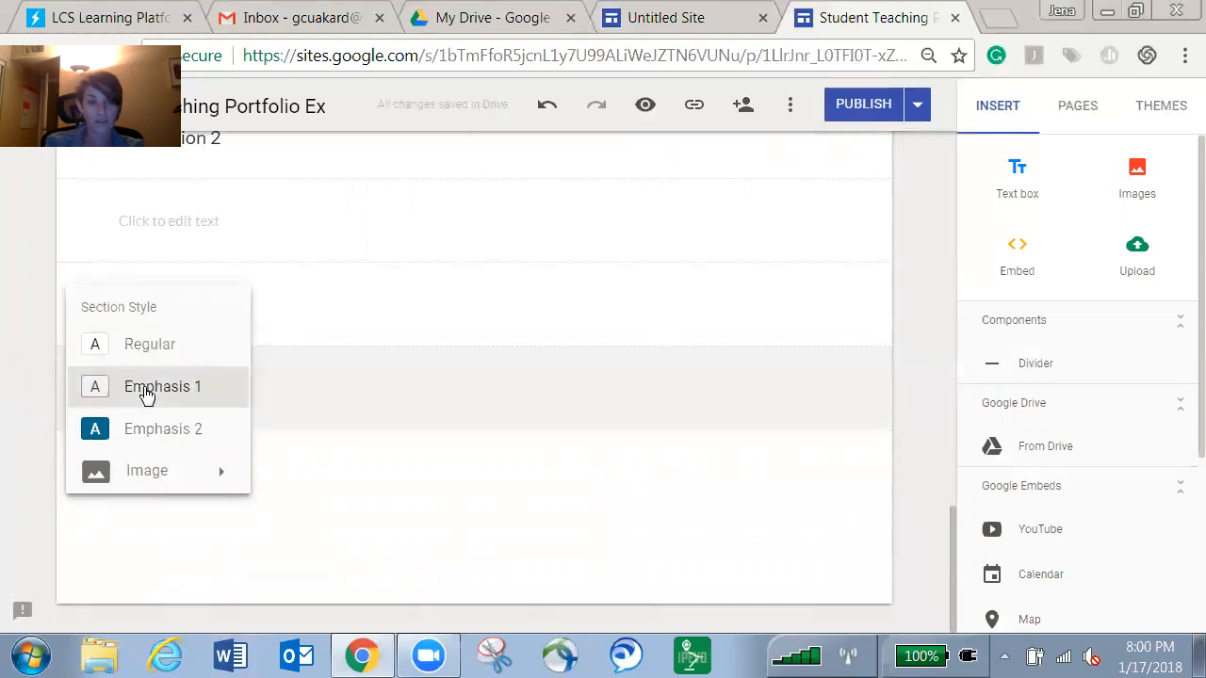
pyautogui.click(176, 434)
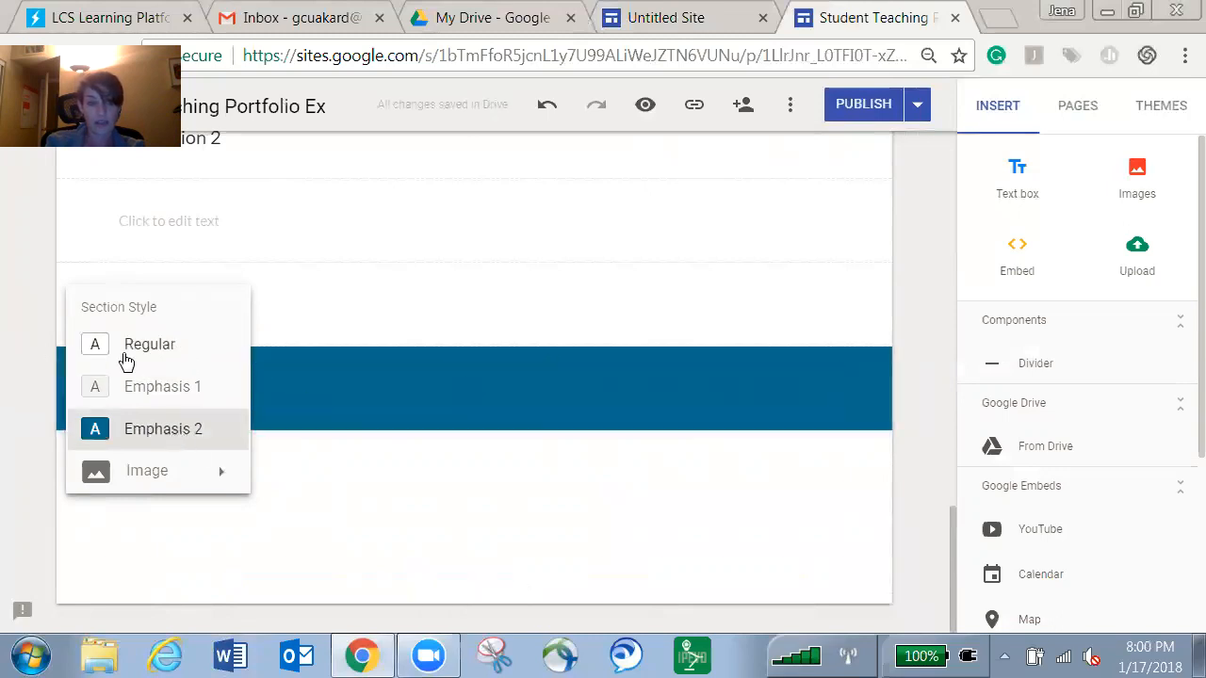
pyautogui.click(32, 418)
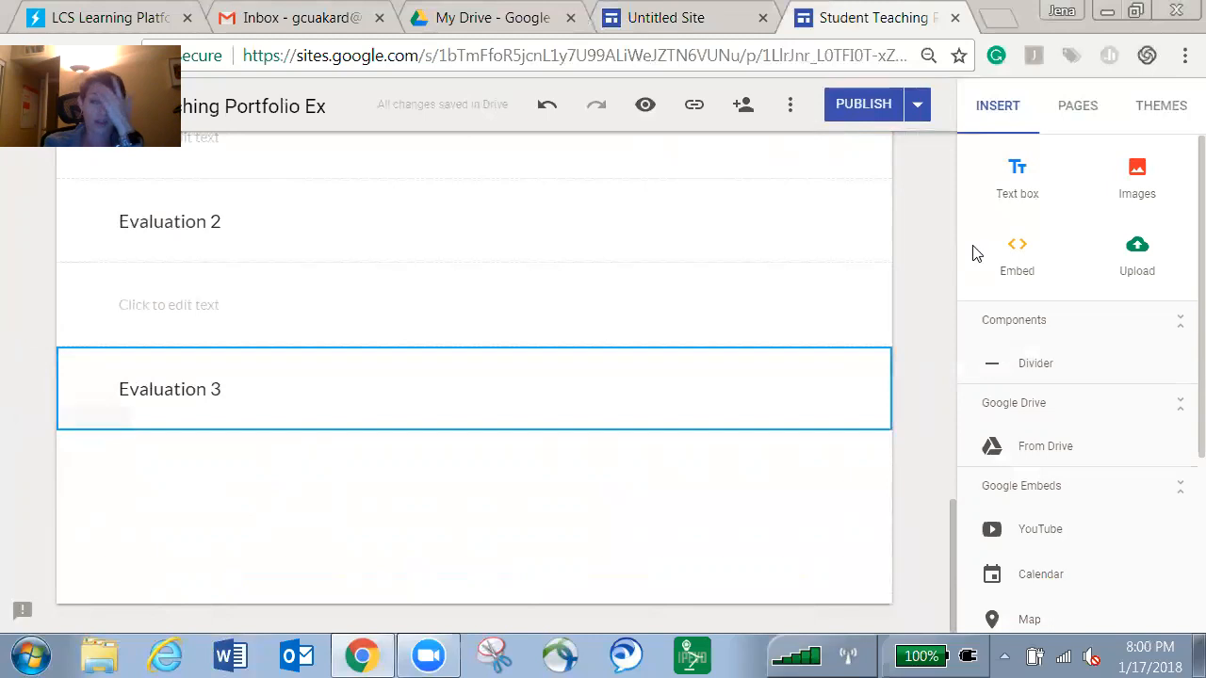
pyautogui.click(1161, 107)
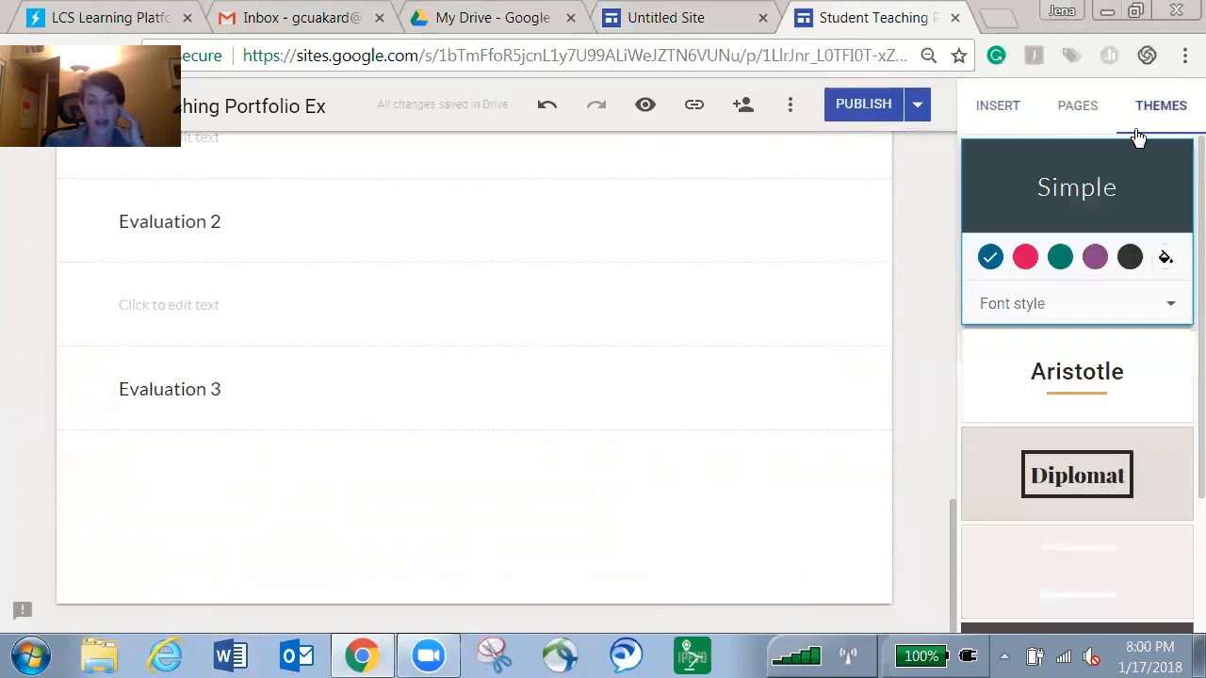
# Browse the theme choices and the page, then switch the sidebar back to the page list.
pyautogui.scroll(-1, 1143, 424)
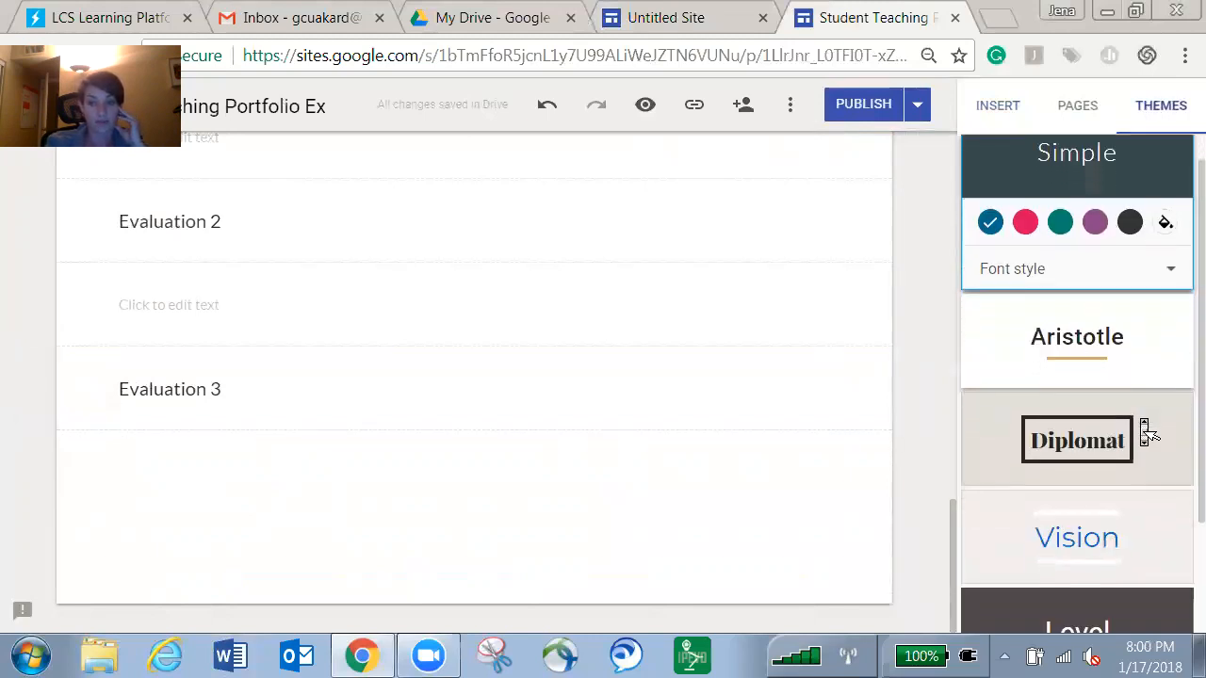
pyautogui.scroll(-3, 1147, 431)
pyautogui.scroll(4, 1142, 426)
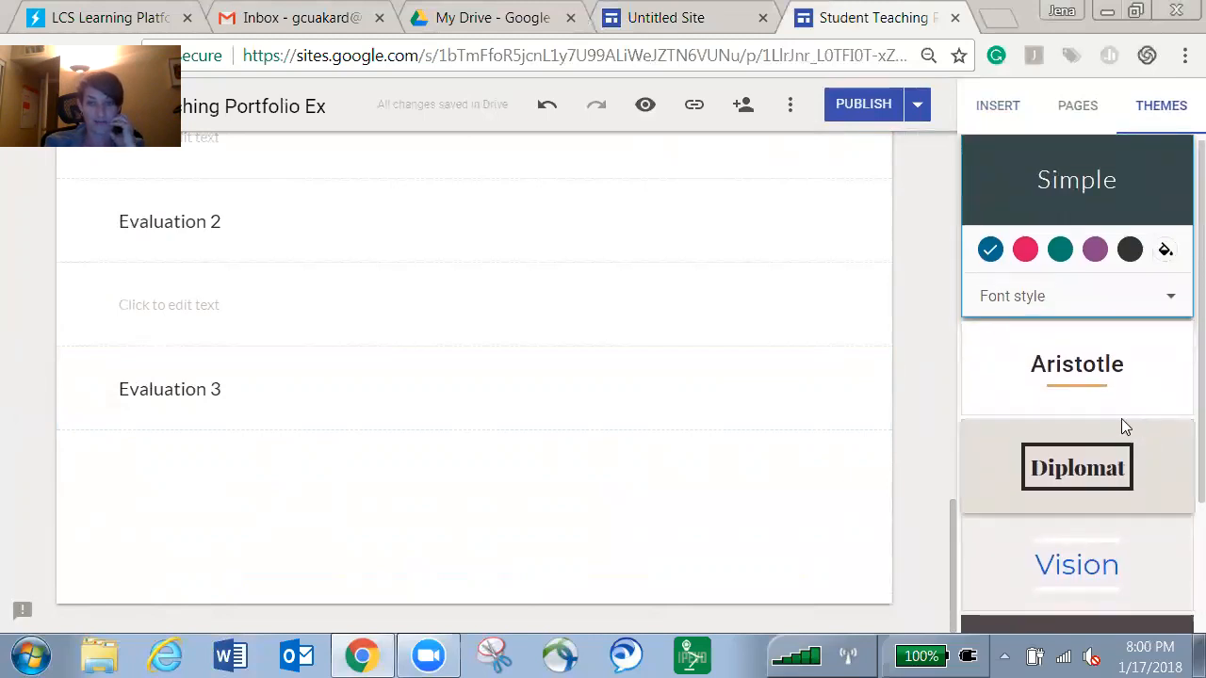
pyautogui.moveTo(1121, 418); pyautogui.dragTo(848, 349)
pyautogui.scroll(8, 852, 362)
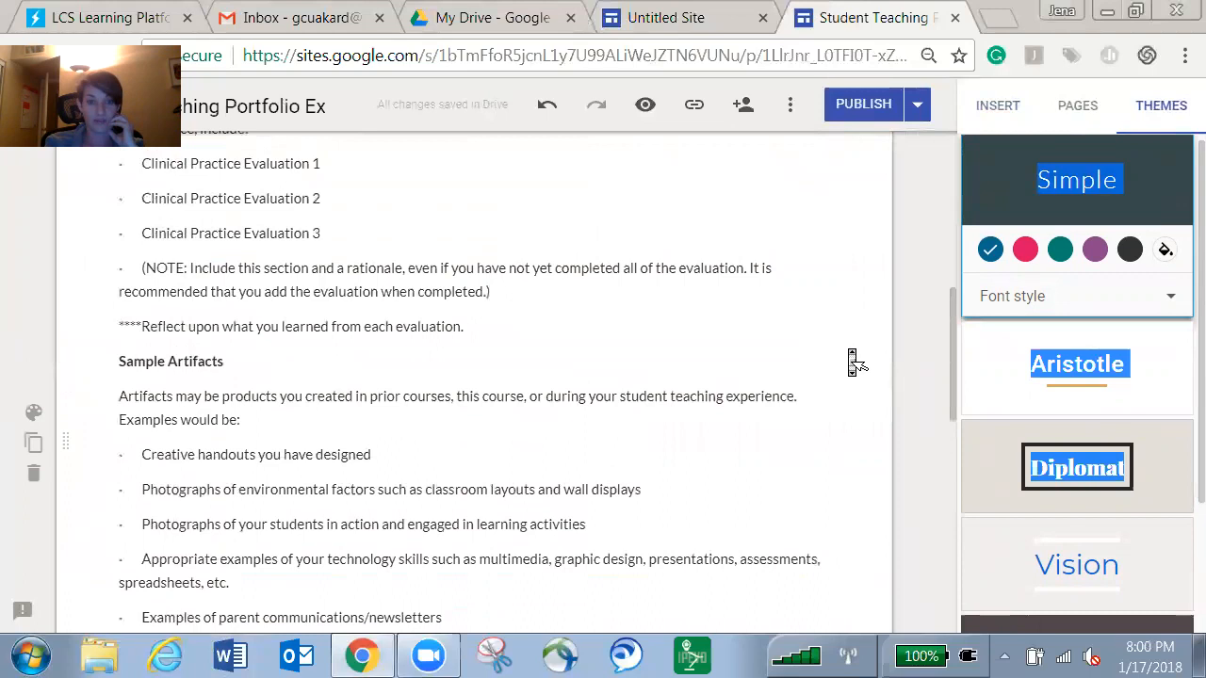
pyautogui.scroll(5, 851, 358)
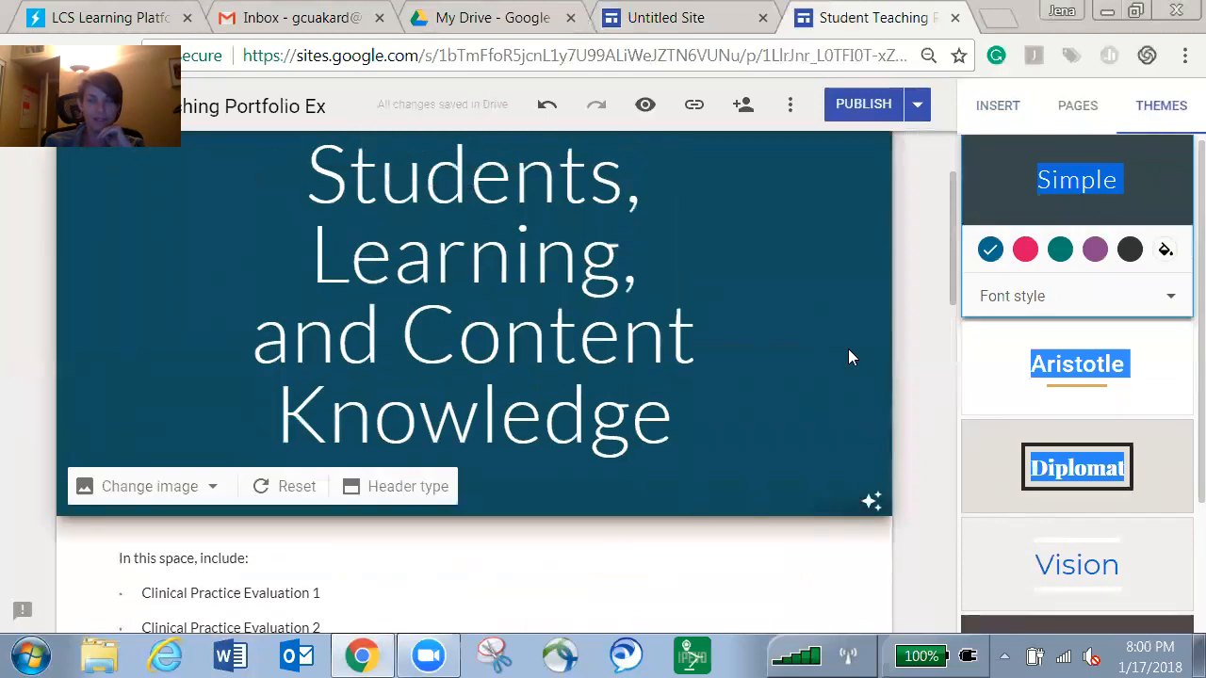
pyautogui.scroll(1, 850, 358)
pyautogui.scroll(2, 853, 363)
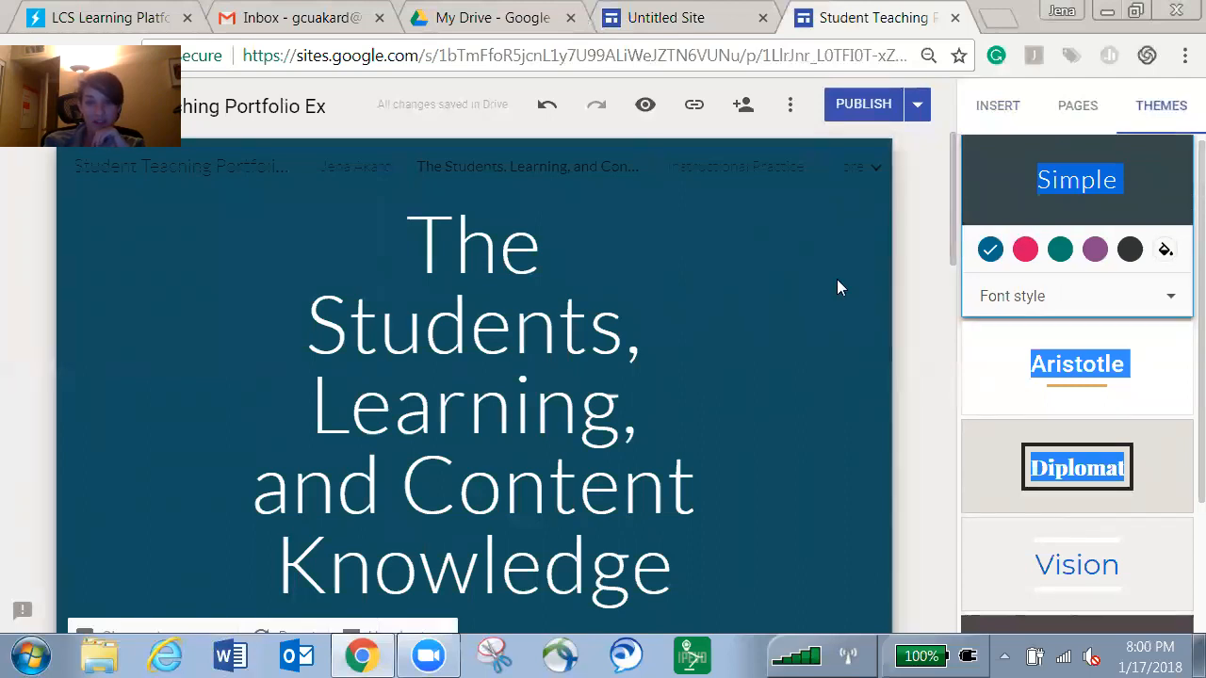
pyautogui.scroll(-1, 820, 286)
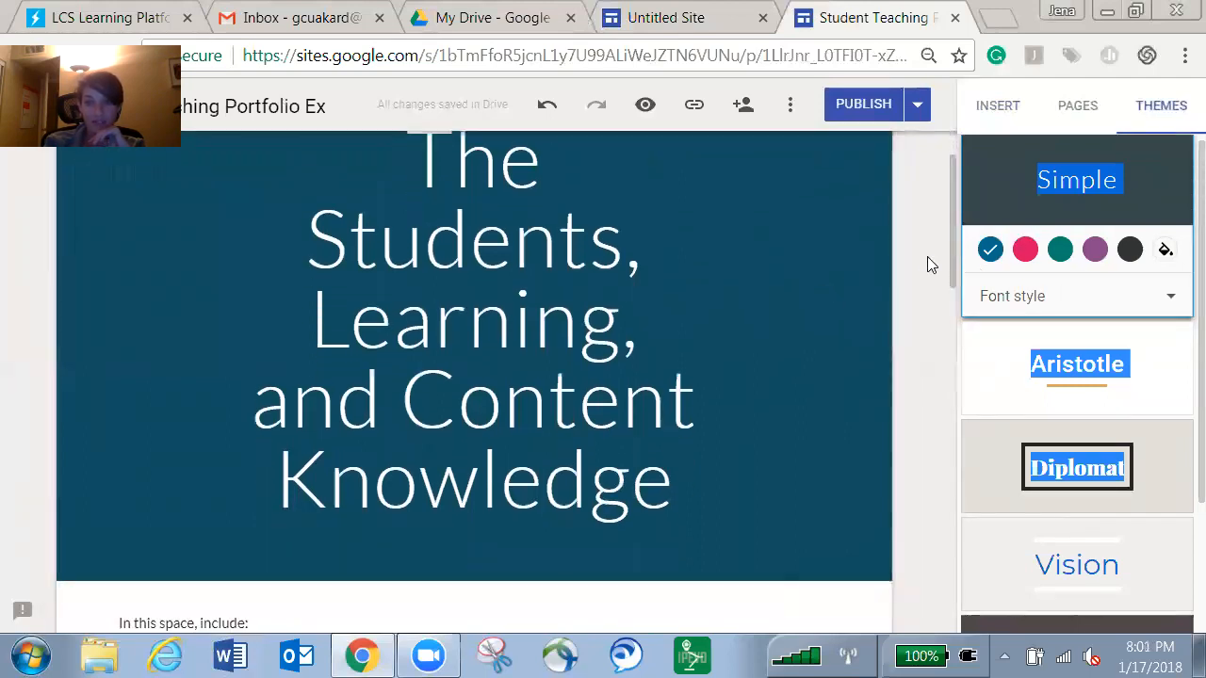
pyautogui.click(1077, 106)
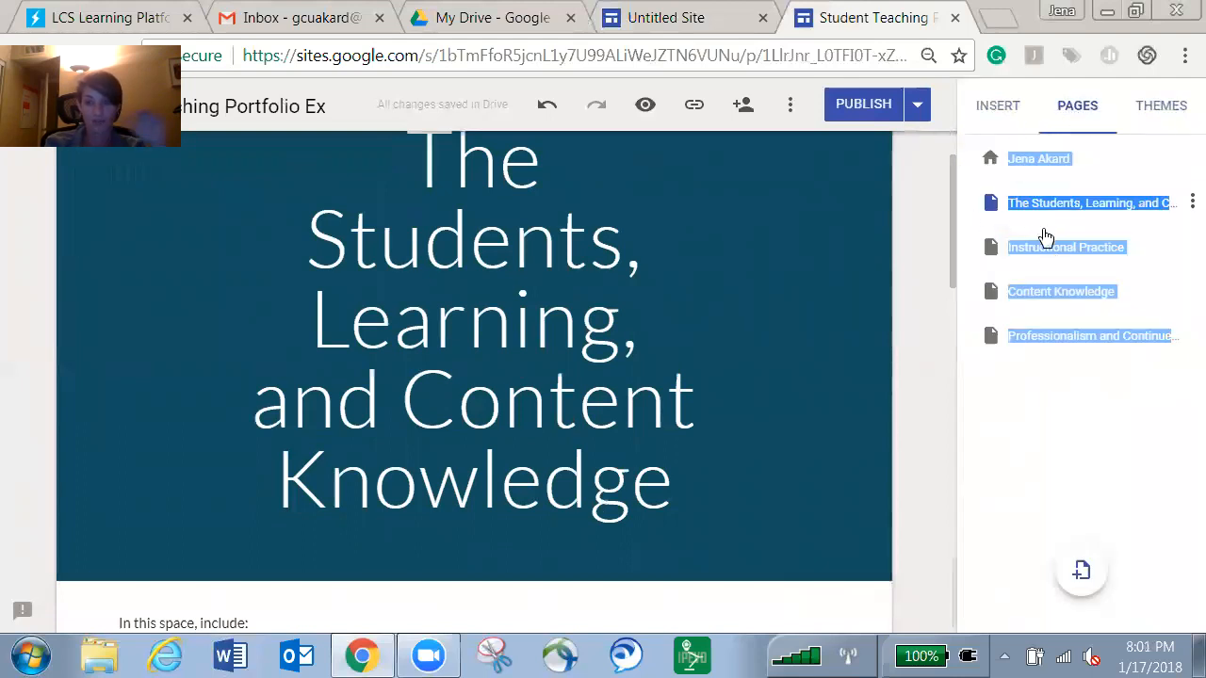
# Review the Instructional Practice page's sections down to the STEP Template, then open Content Knowledge.
pyautogui.scroll(-4, 659, 409)
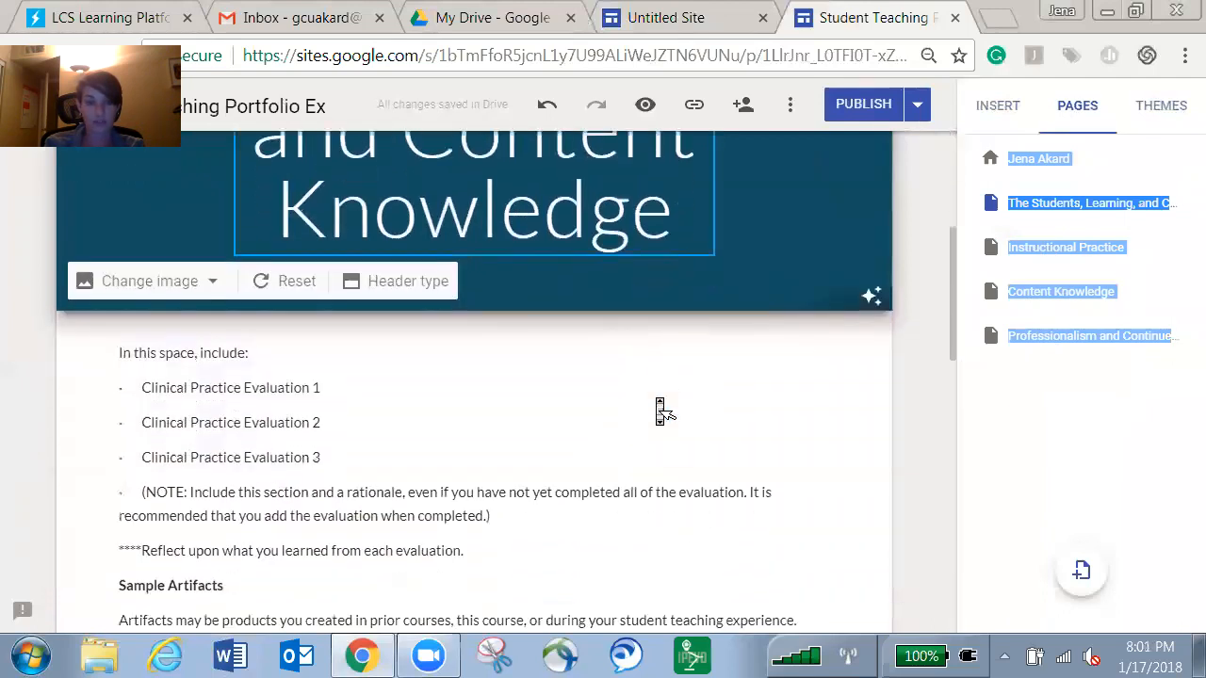
pyautogui.scroll(4, 659, 412)
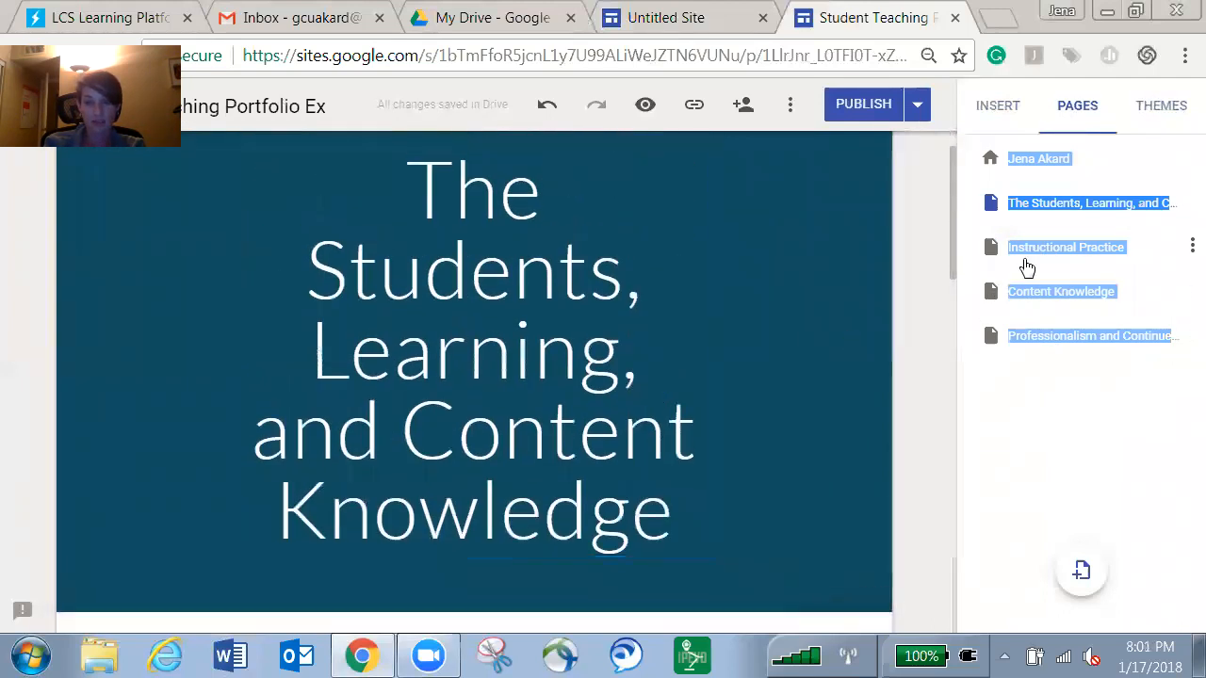
pyautogui.click(1027, 250)
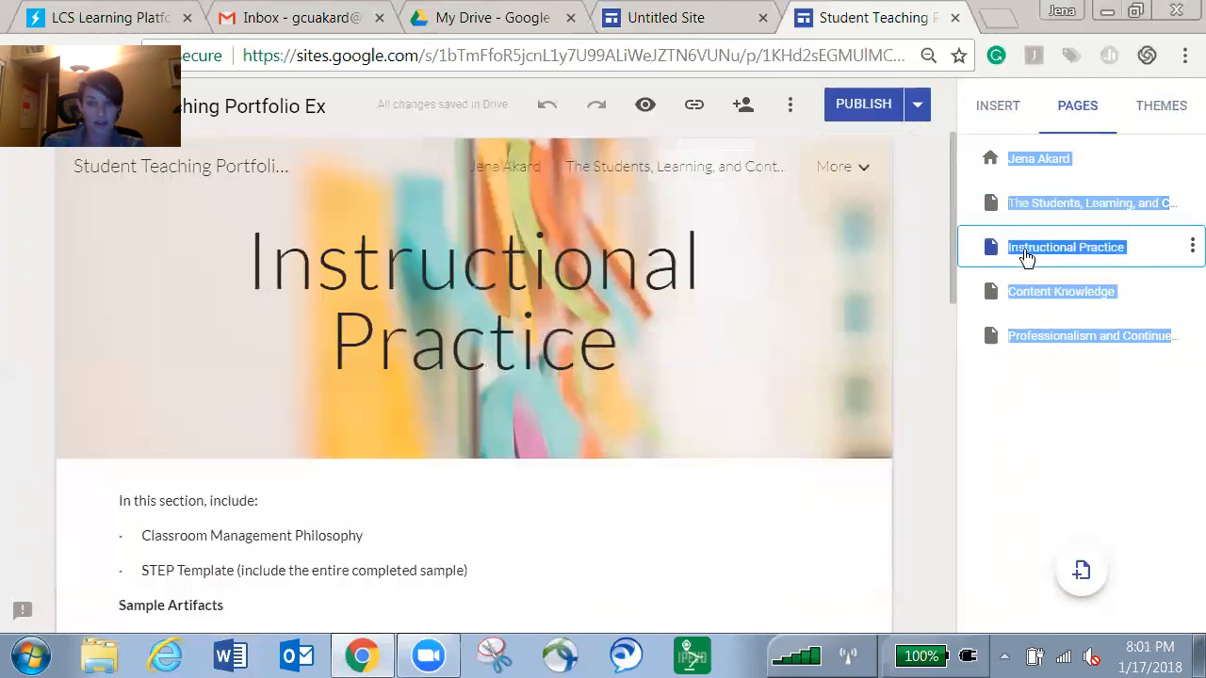
pyautogui.scroll(-2, 678, 386)
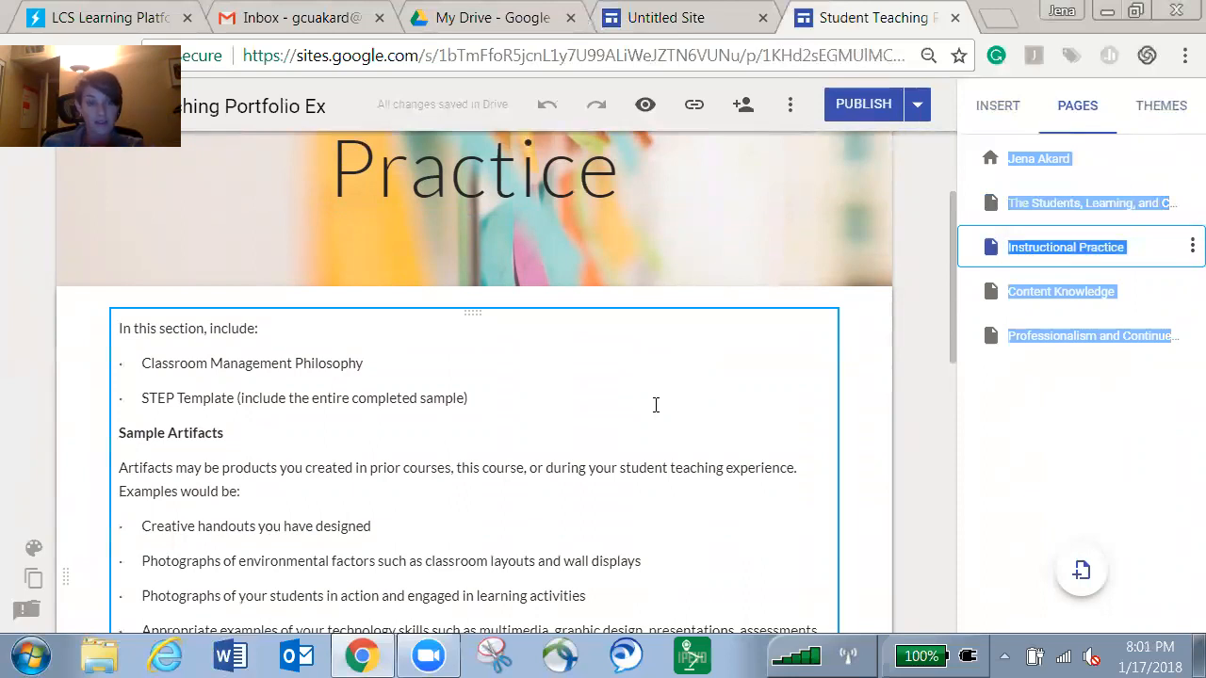
pyautogui.scroll(-2, 660, 414)
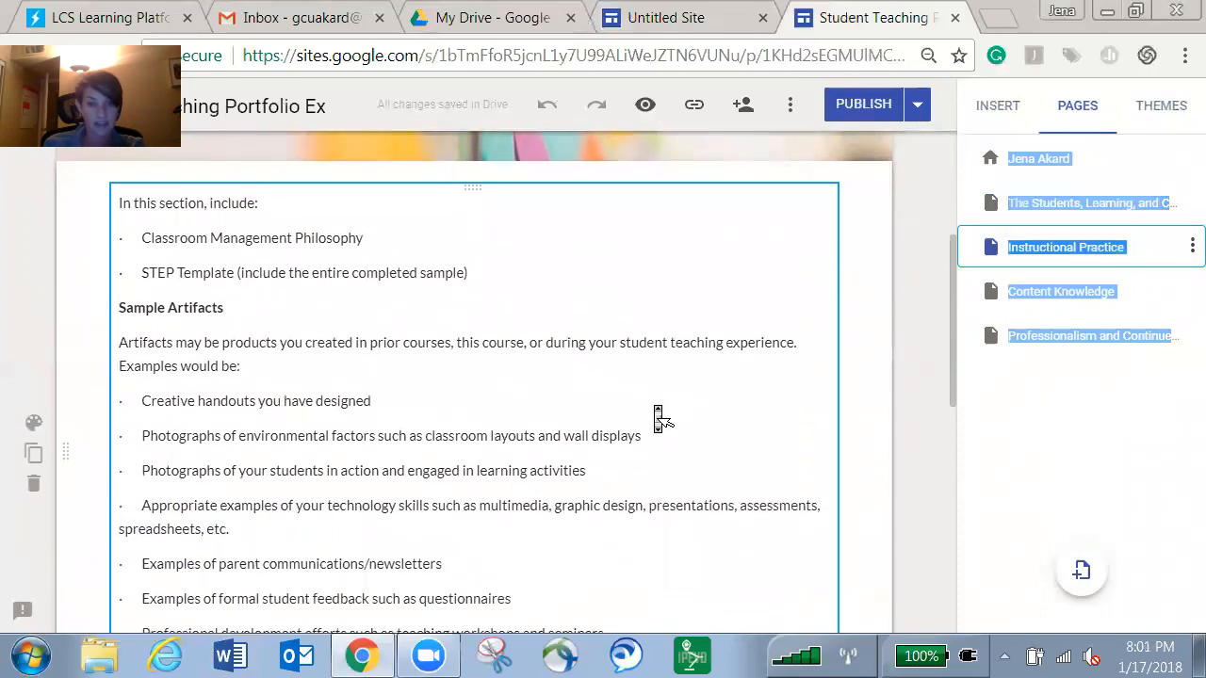
pyautogui.scroll(-3, 670, 474)
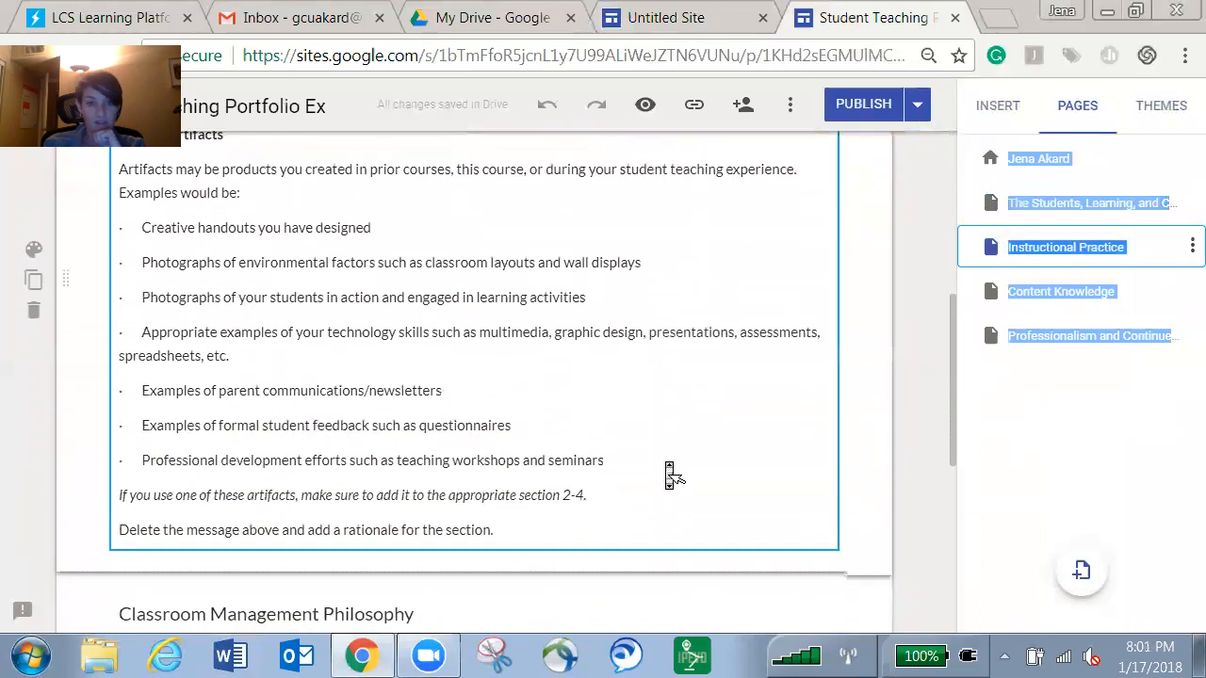
pyautogui.scroll(-2, 669, 474)
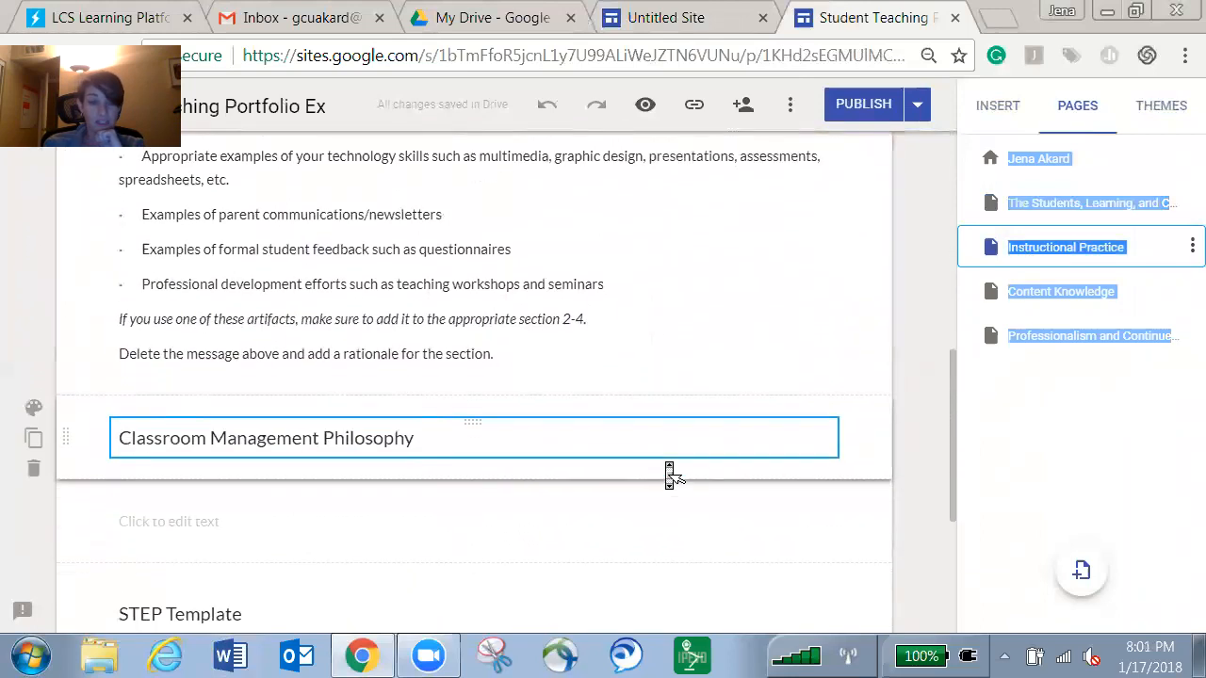
pyautogui.scroll(-1, 670, 474)
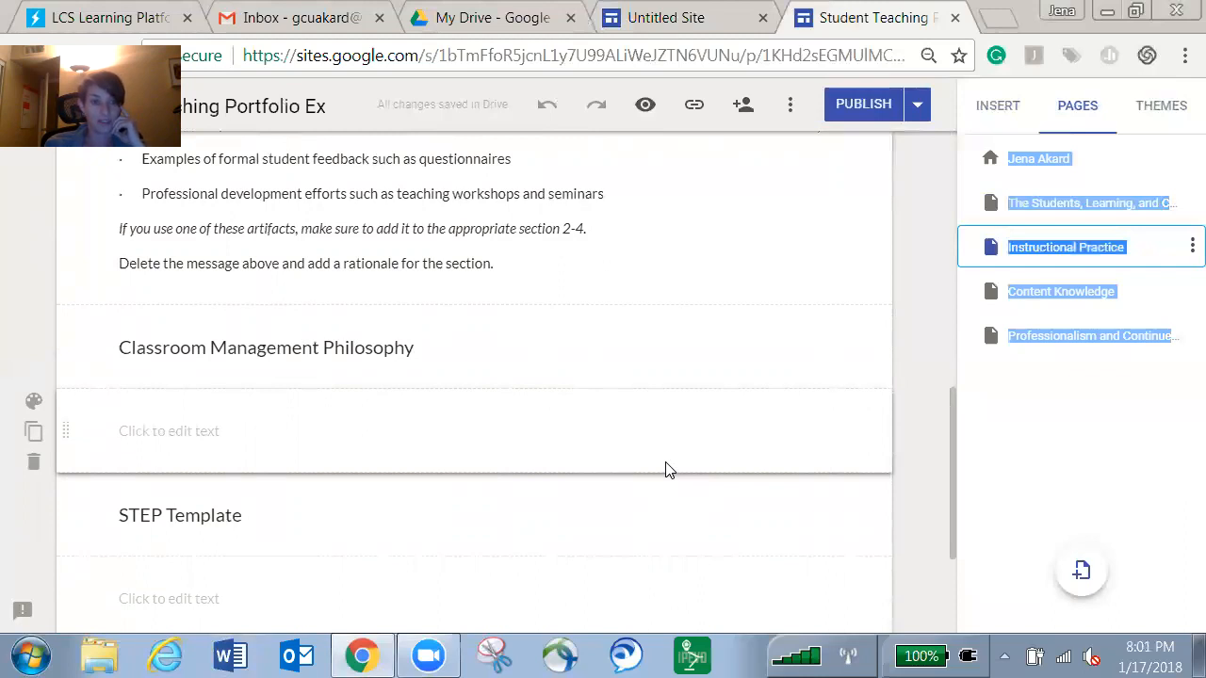
pyautogui.scroll(-2, 670, 472)
pyautogui.click(667, 462)
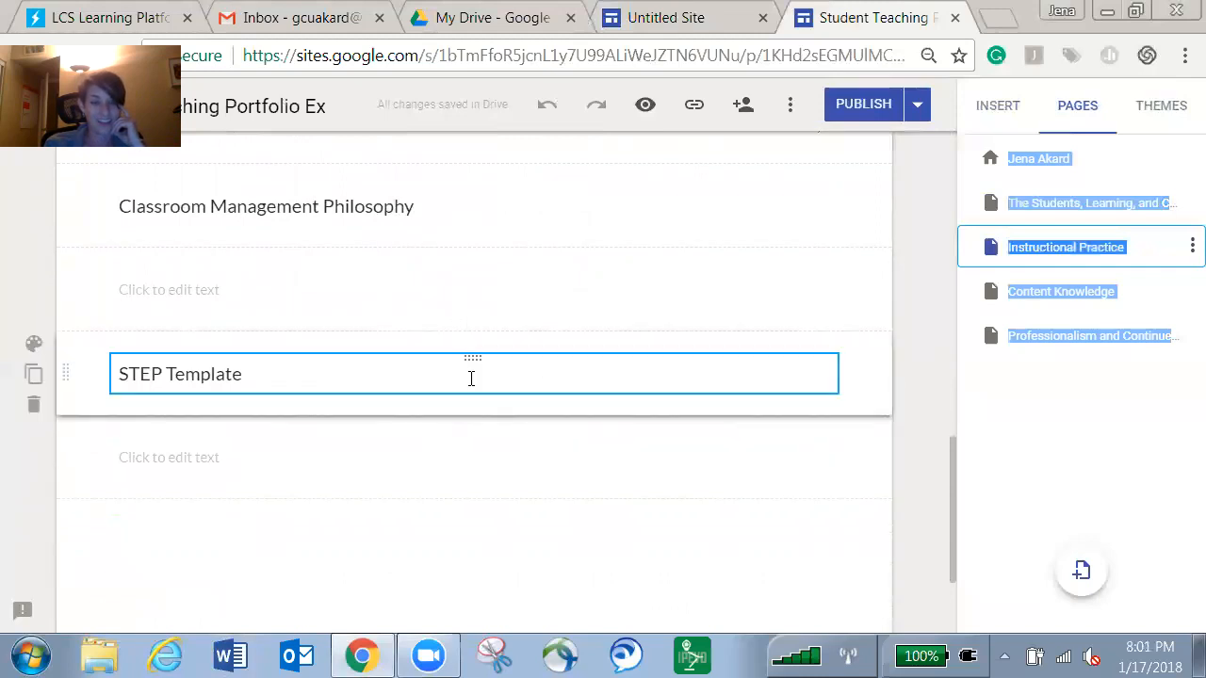
pyautogui.click(1044, 294)
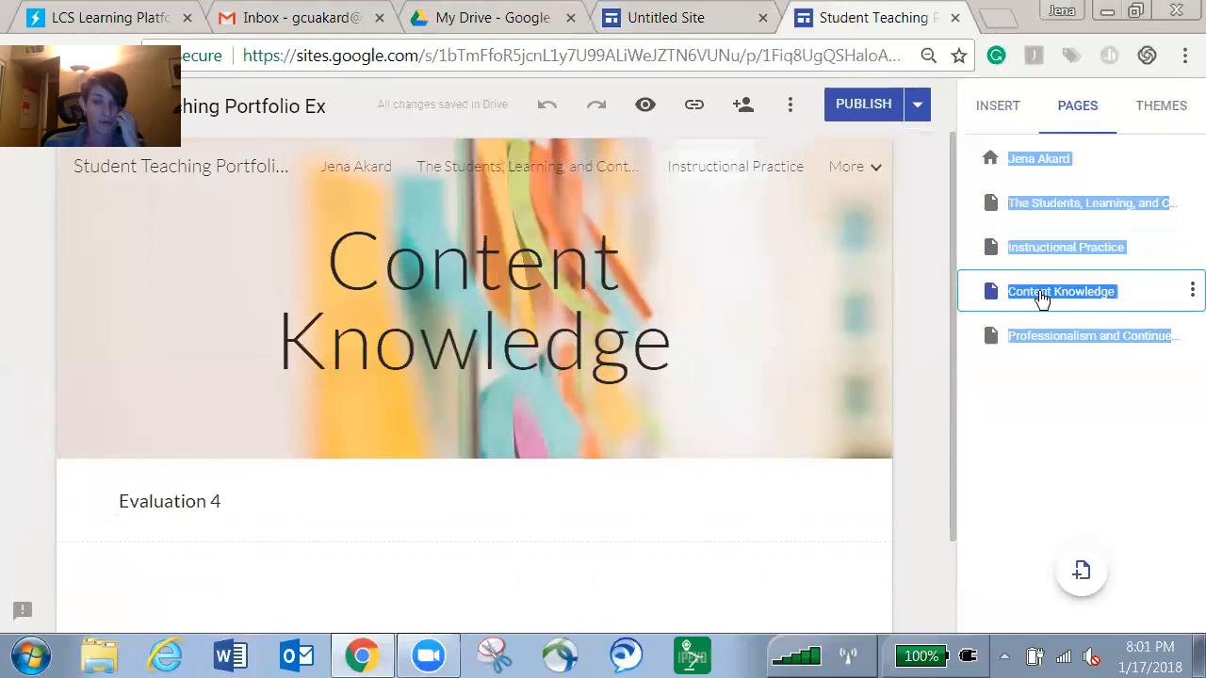
# Open Professionalism and Continued Growth and review its Disposition Statement and Teaching Philosophy sections.
pyautogui.click(1057, 342)
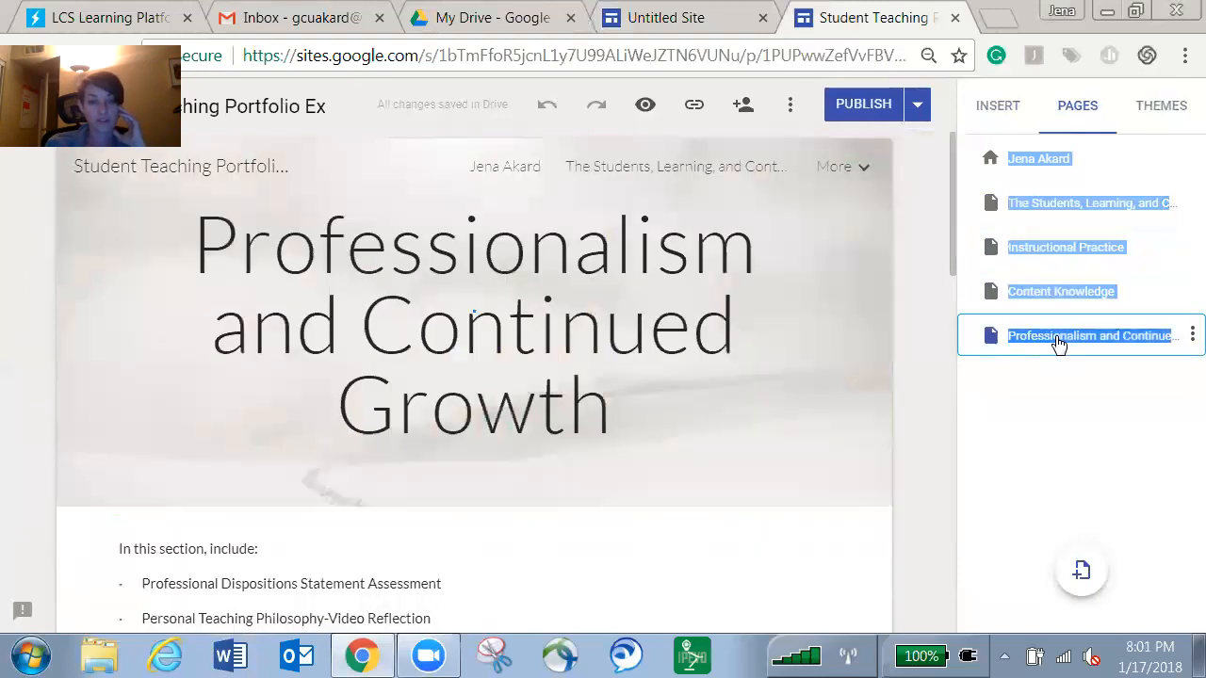
pyautogui.scroll(-4, 650, 363)
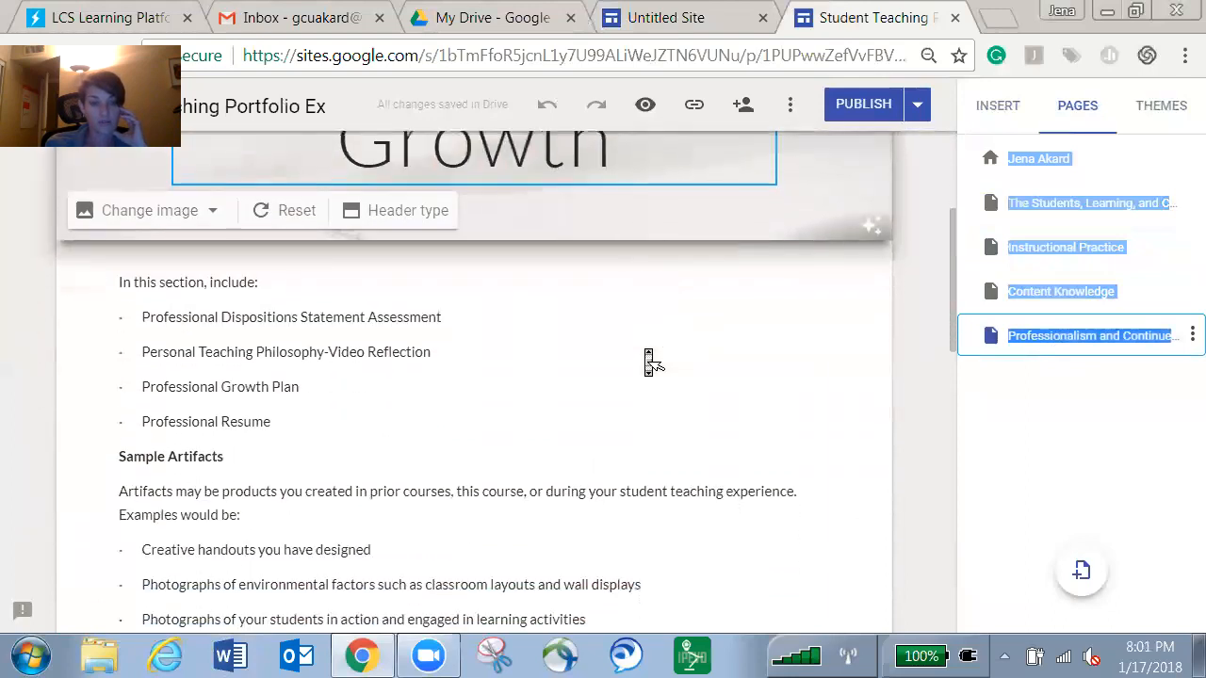
pyautogui.scroll(-1, 650, 363)
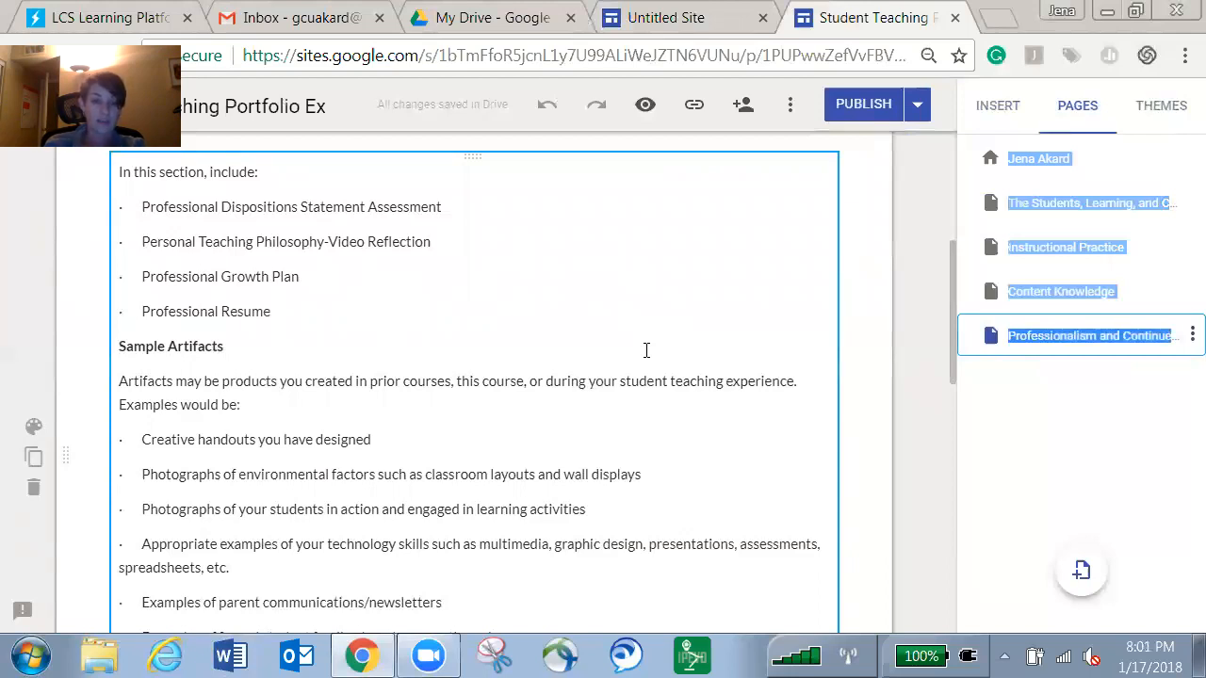
pyautogui.scroll(-2, 624, 424)
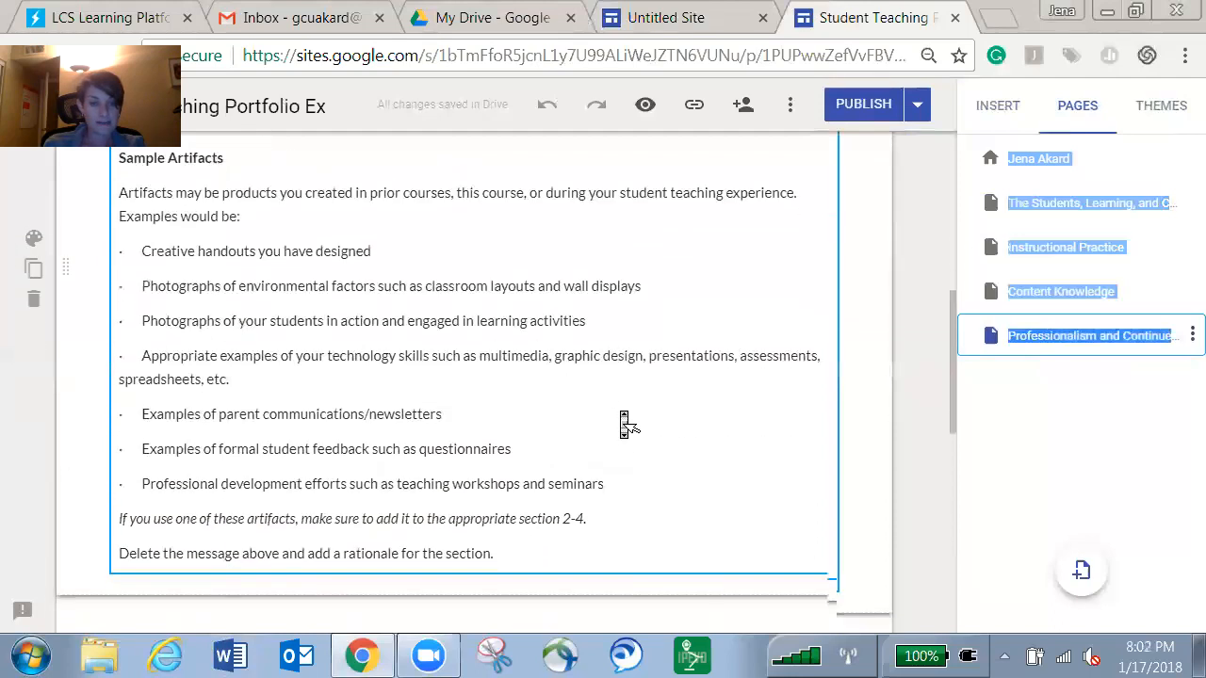
pyautogui.scroll(-2, 624, 424)
pyautogui.scroll(-1, 622, 421)
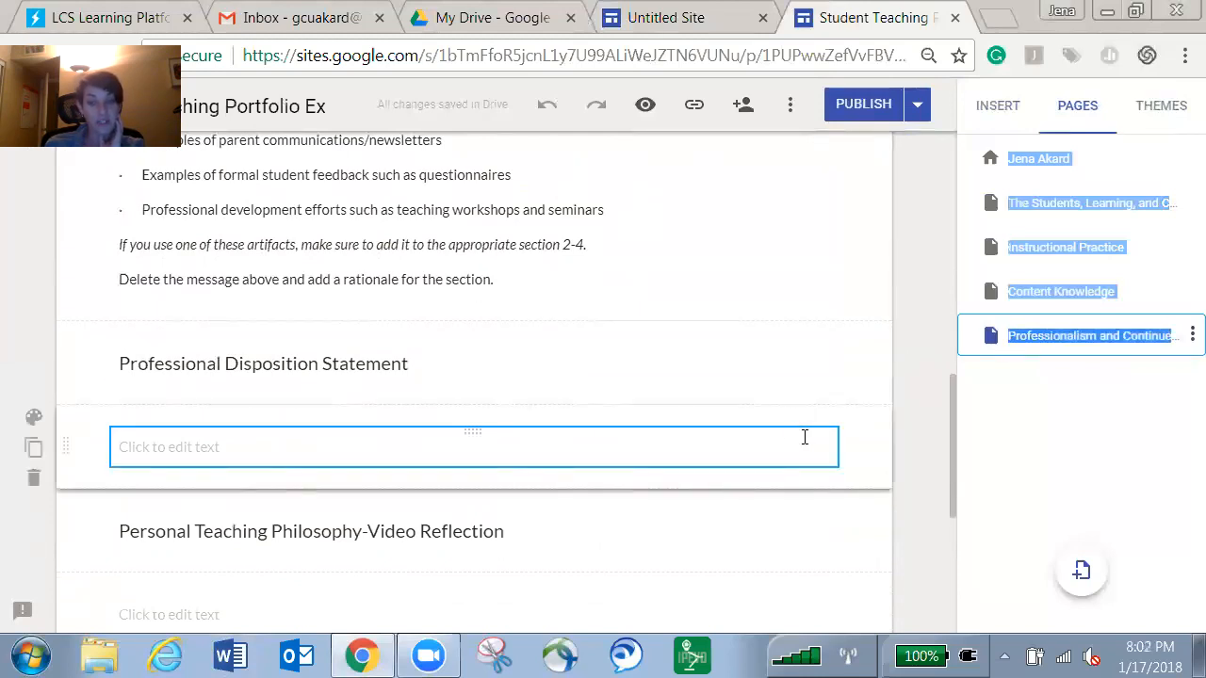
pyautogui.scroll(8, 880, 465)
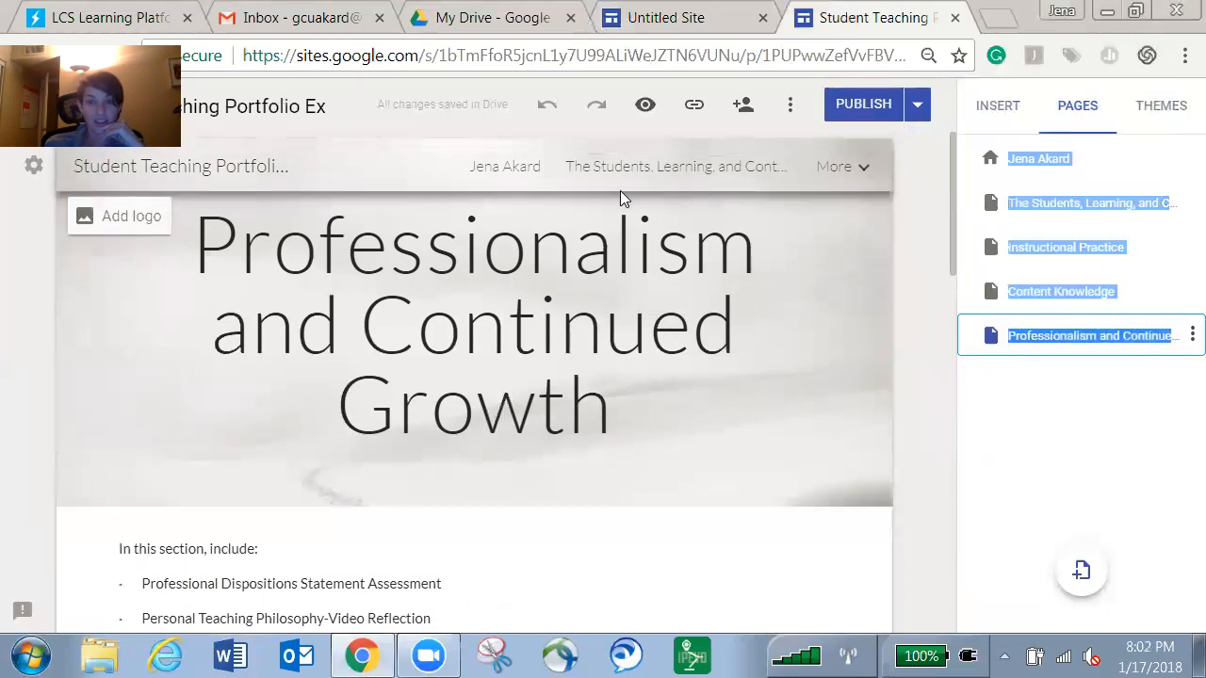
# Return to the home page and look over its Developing My Practice biography section.
pyautogui.click(502, 169)
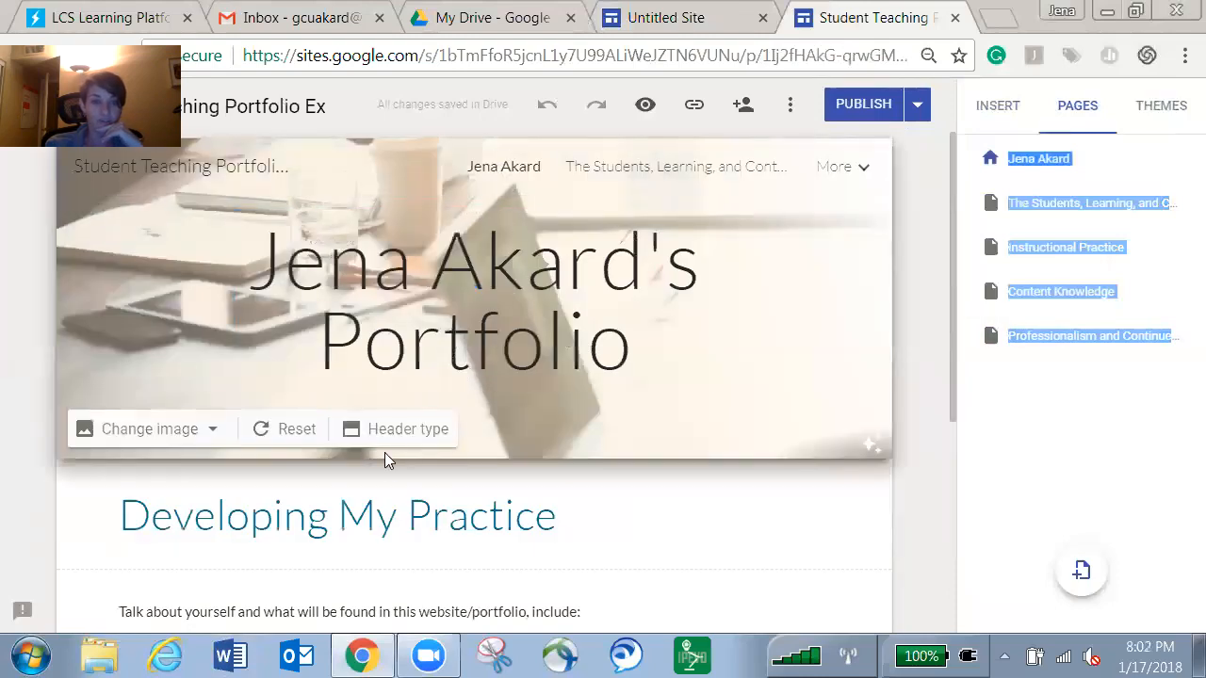
pyautogui.scroll(-1, 385, 456)
pyautogui.scroll(1, 386, 458)
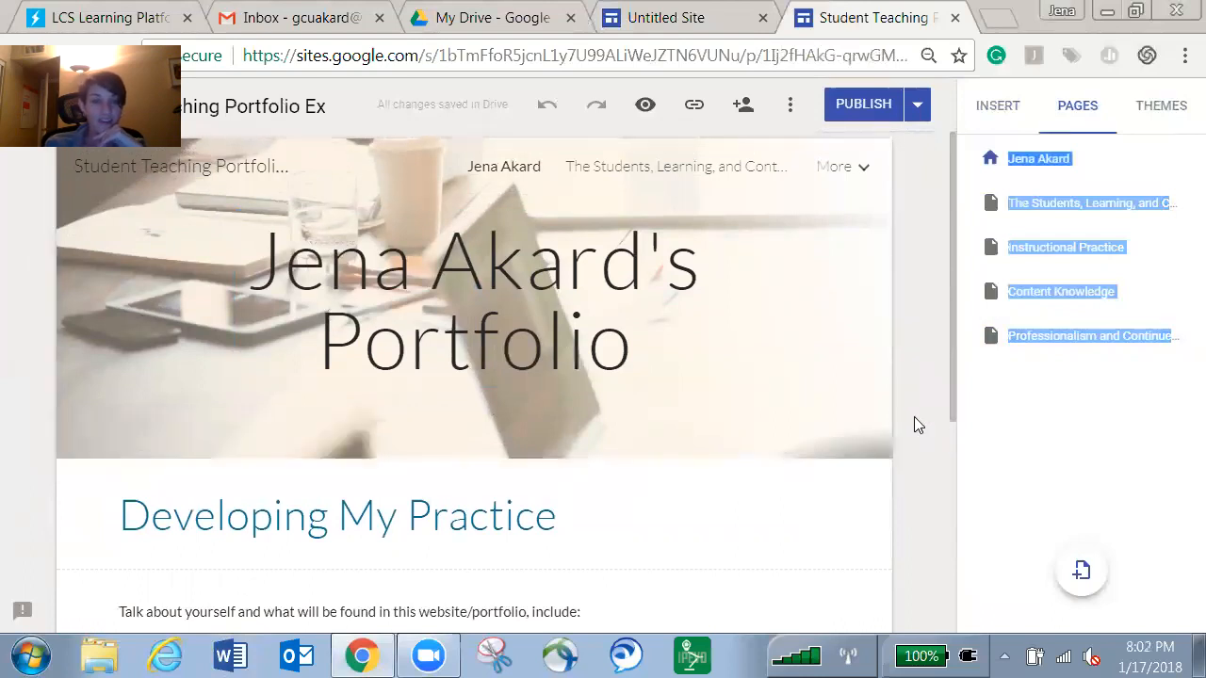
pyautogui.scroll(-3, 913, 417)
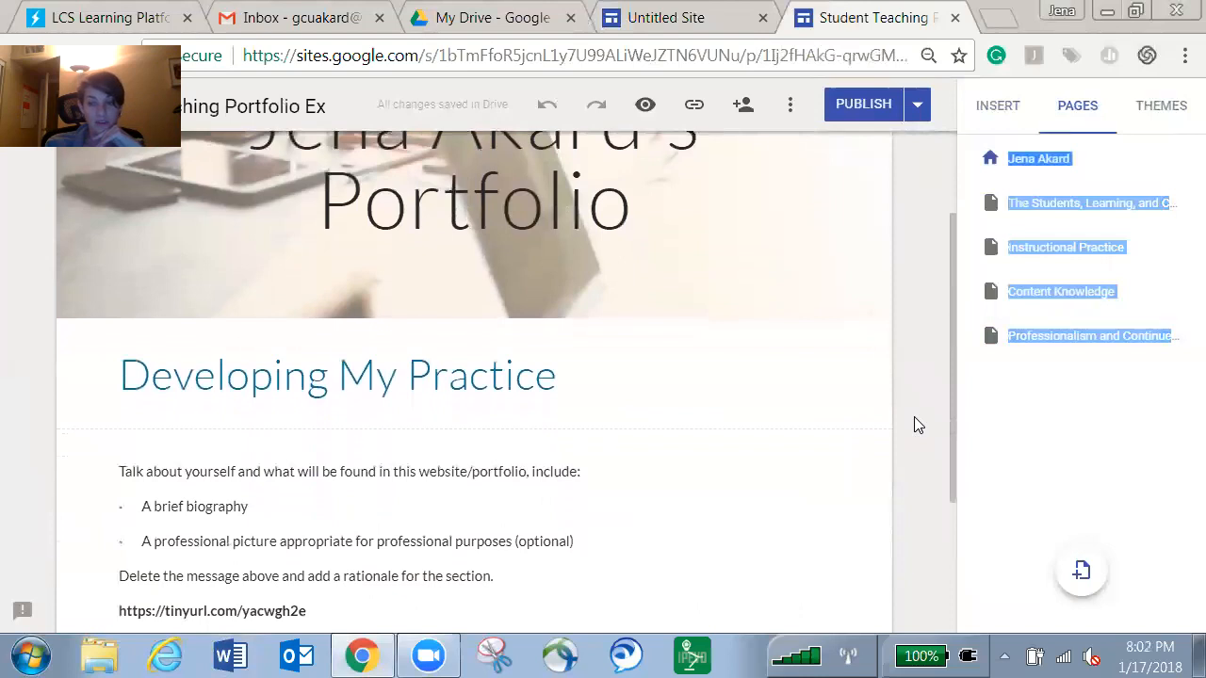